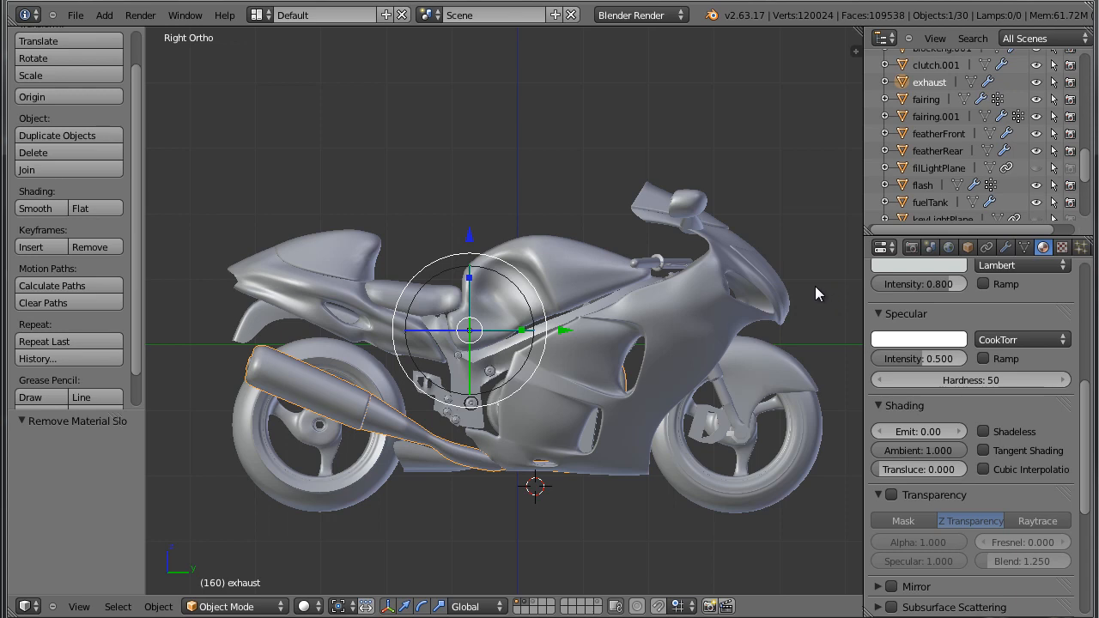
# Examine the motorcycle model from several angles around its right side.
pyautogui.moveTo(809, 289); pyautogui.dragTo(781, 290, button='middle')
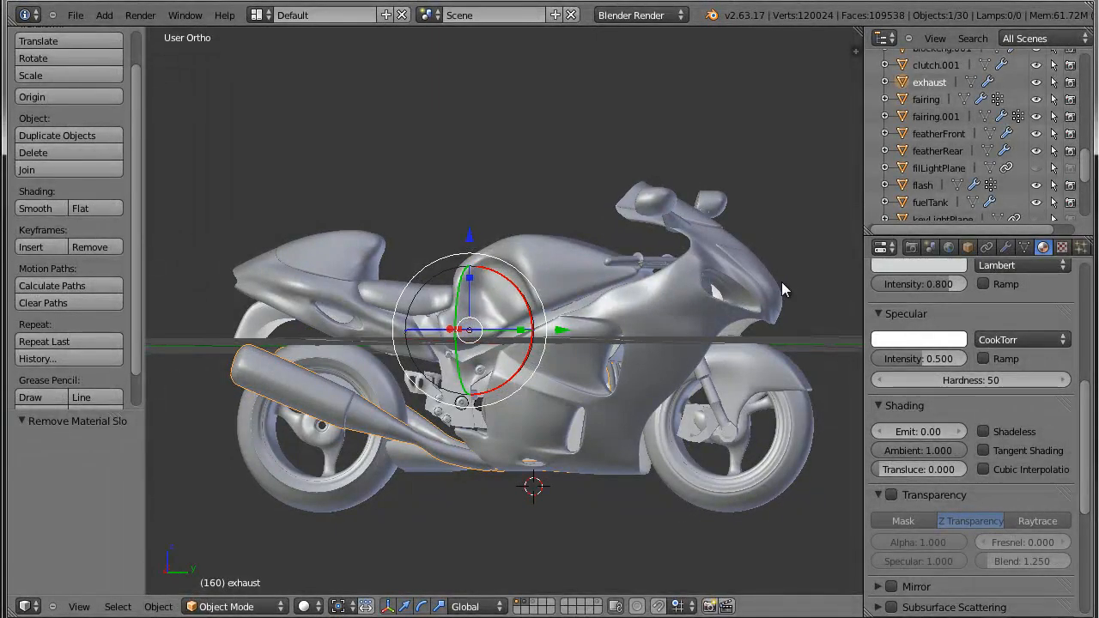
pyautogui.moveTo(782, 291); pyautogui.dragTo(809, 314, button='middle')
pyautogui.scroll(6, 805, 314)
pyautogui.moveTo(702, 315); pyautogui.dragTo(786, 289, button='middle')
pyautogui.scroll(-3, 786, 290)
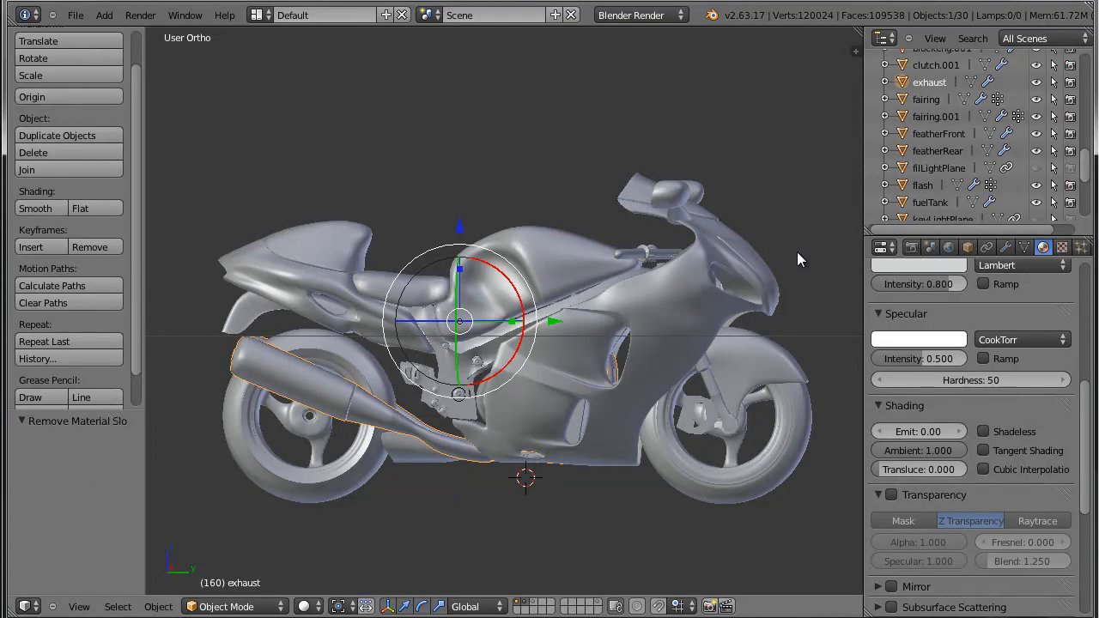
pyautogui.moveTo(797, 252); pyautogui.dragTo(695, 250, button='middle')
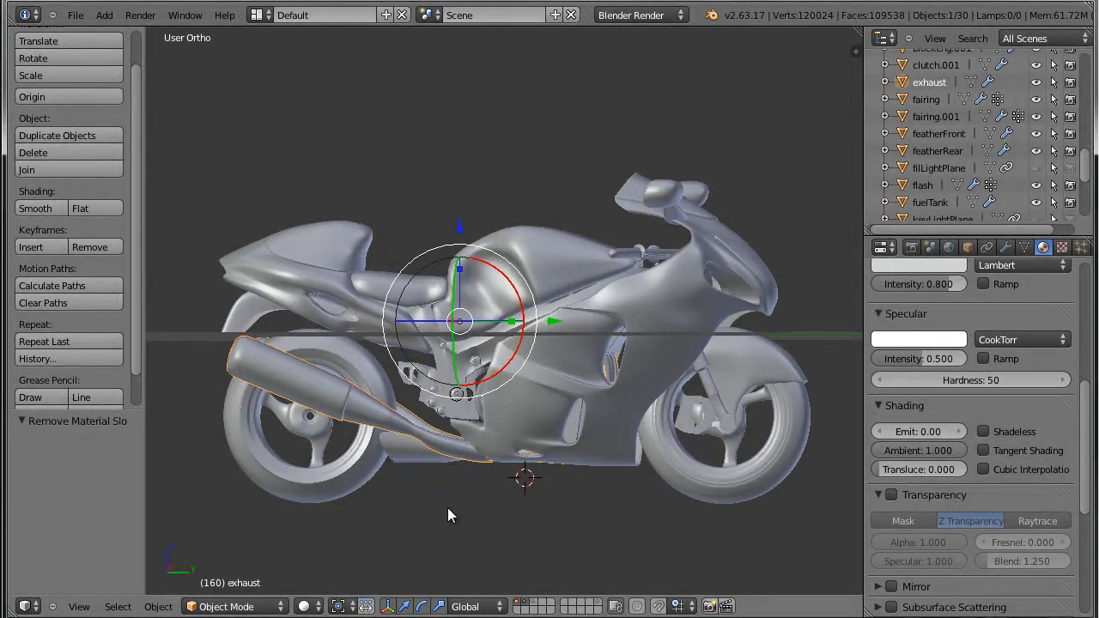
pyautogui.moveTo(575, 150); pyautogui.dragTo(547, 249, button='middle')
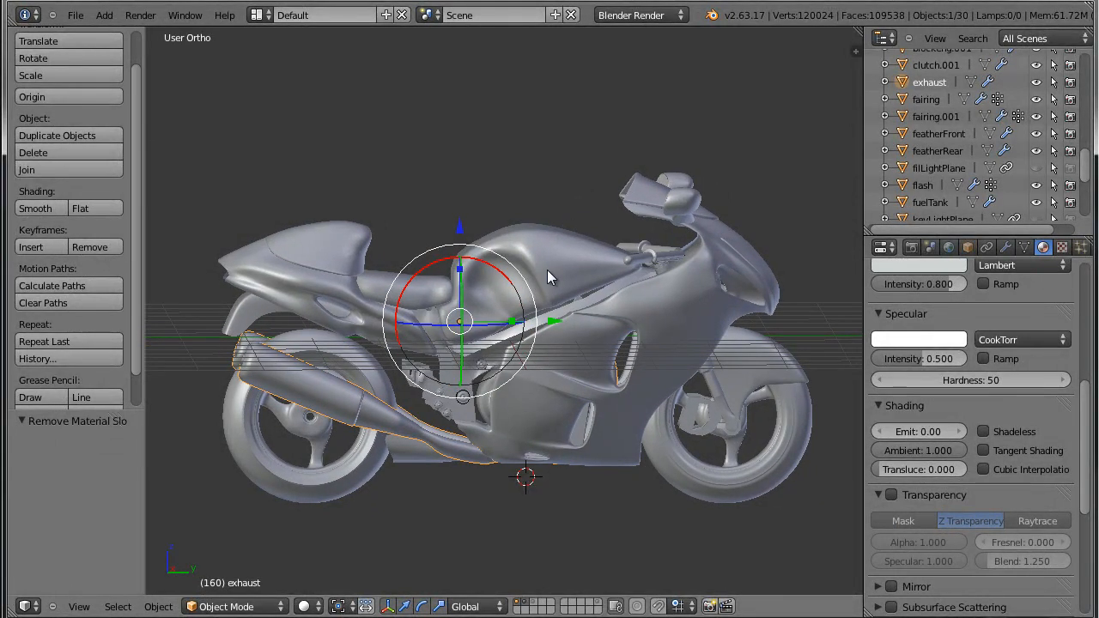
pyautogui.moveTo(536, 287); pyautogui.dragTo(551, 284, button='middle')
# Select the motorcycle's fuel tank and snap the 3D cursor to it.
pyautogui.rightClick(541, 281)
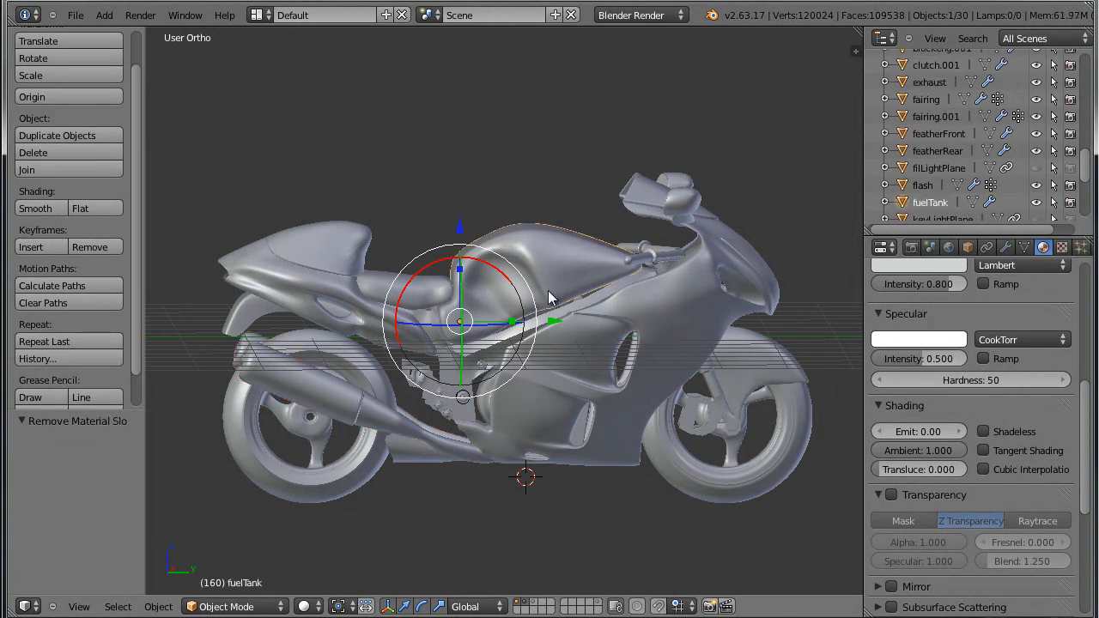
pyautogui.moveTo(550, 298); pyautogui.dragTo(598, 264, button='middle')
pyautogui.scroll(1, 455, 335)
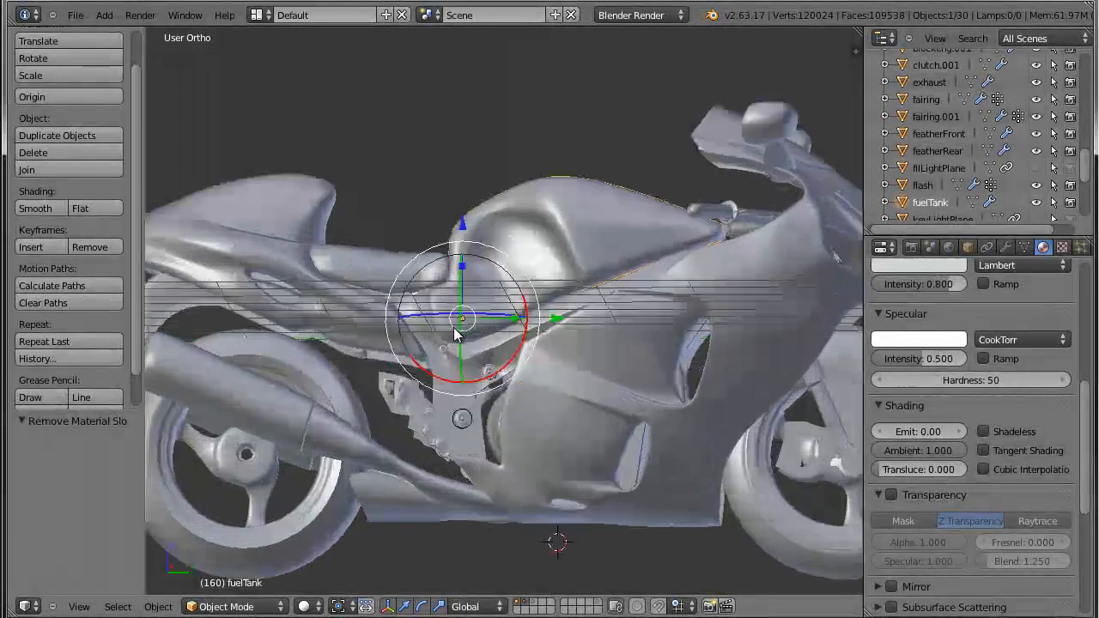
pyautogui.scroll(-1, 458, 332)
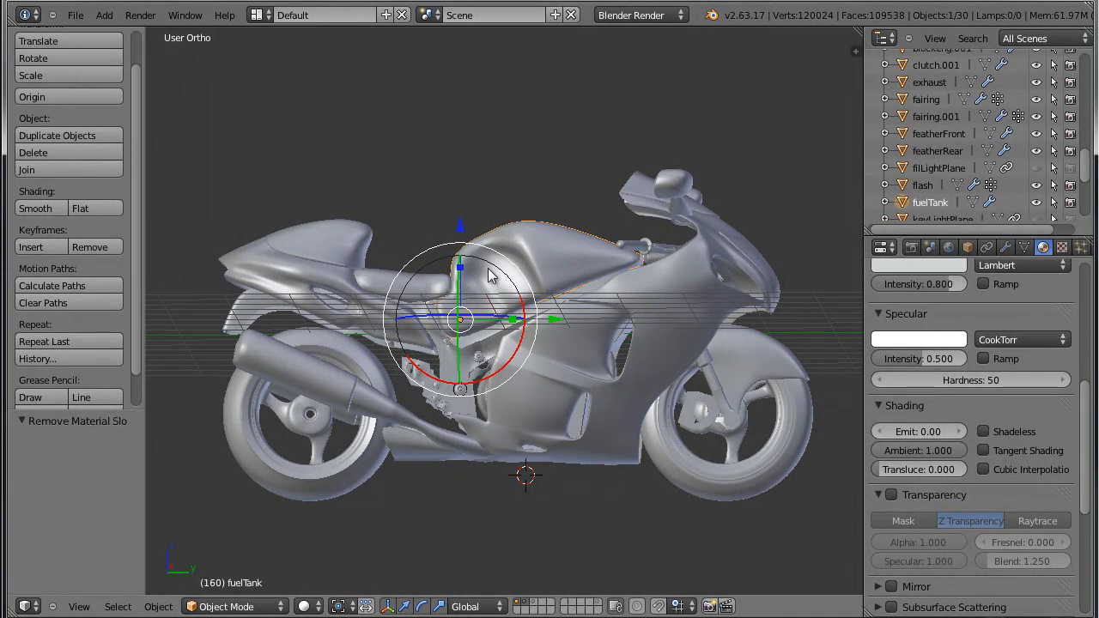
pyautogui.moveTo(567, 255); pyautogui.dragTo(519, 268, button='middle')
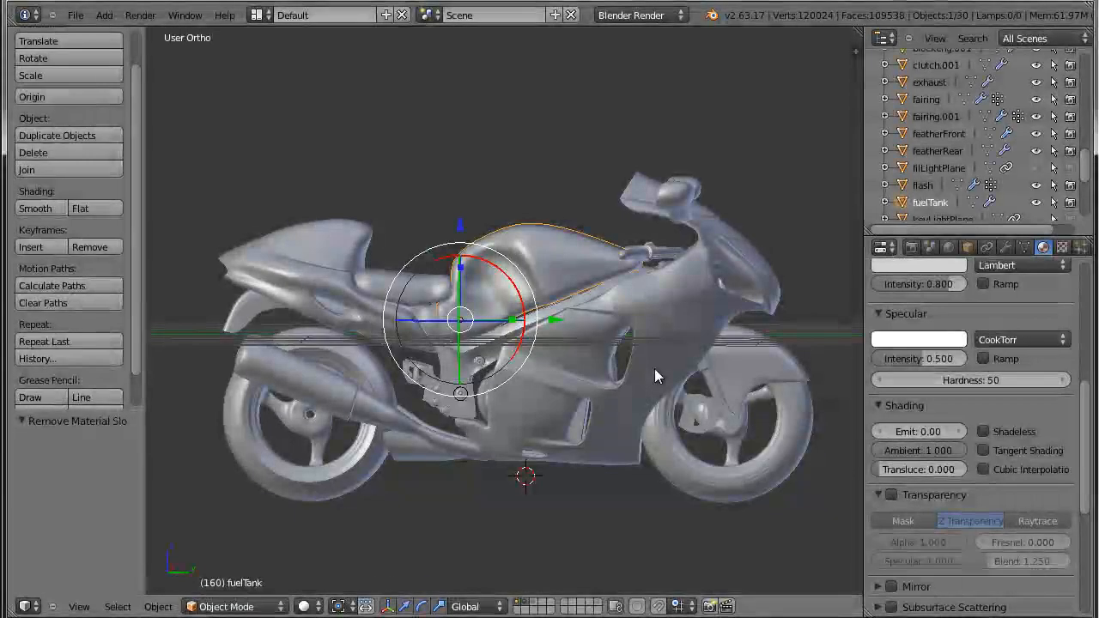
pyautogui.hotkey('shift', 's')
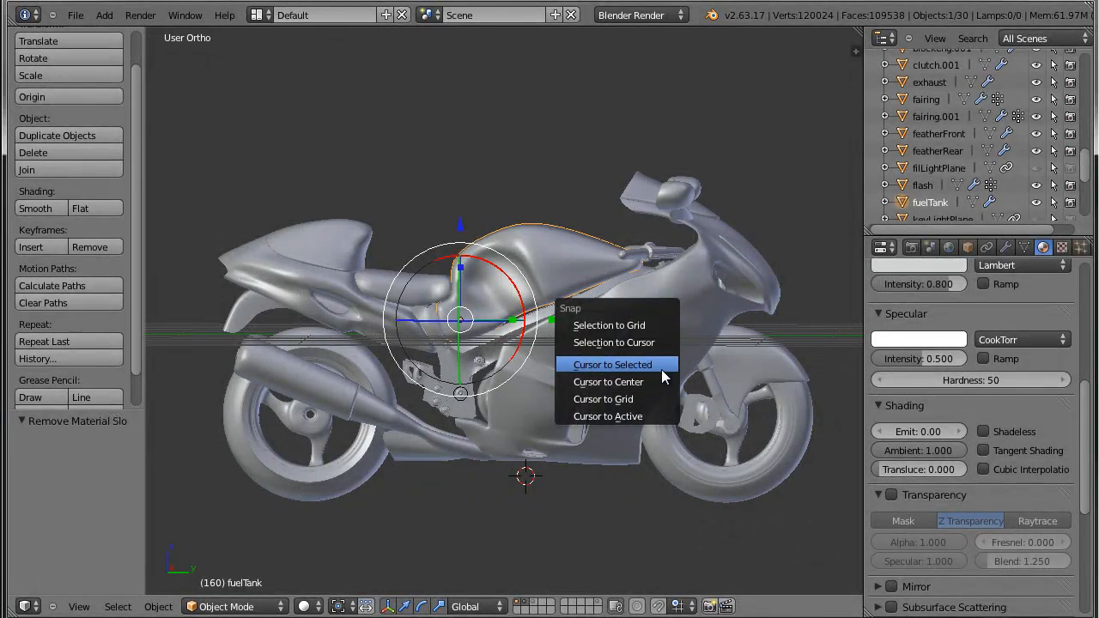
pyautogui.click(661, 368)
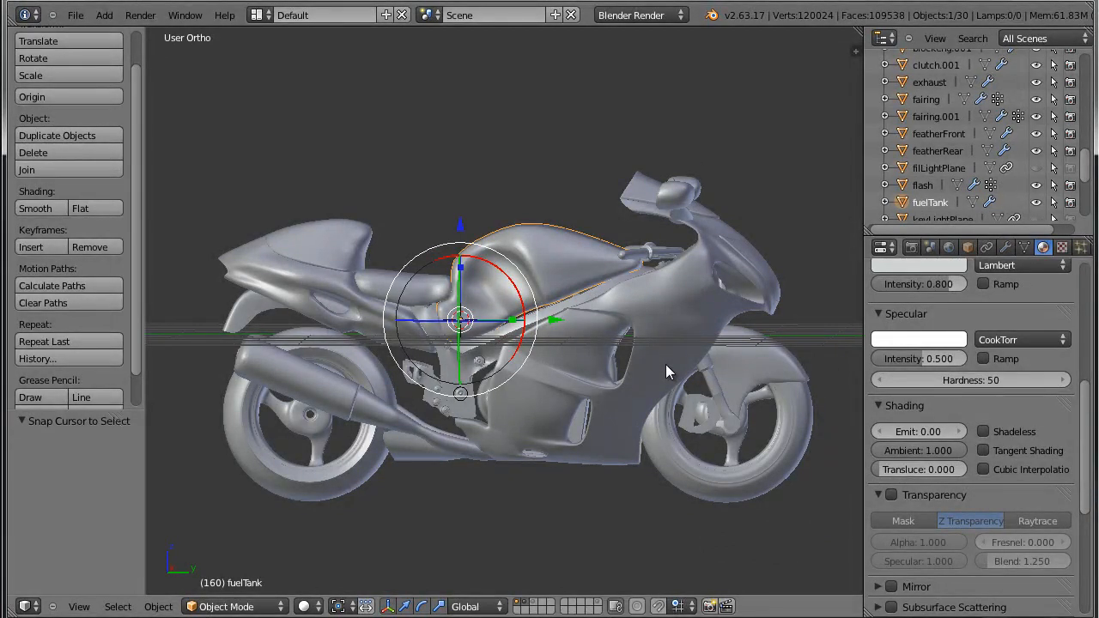
# Add a cube mesh at the 3D cursor on the fuel tank's origin.
pyautogui.press('KP_3')
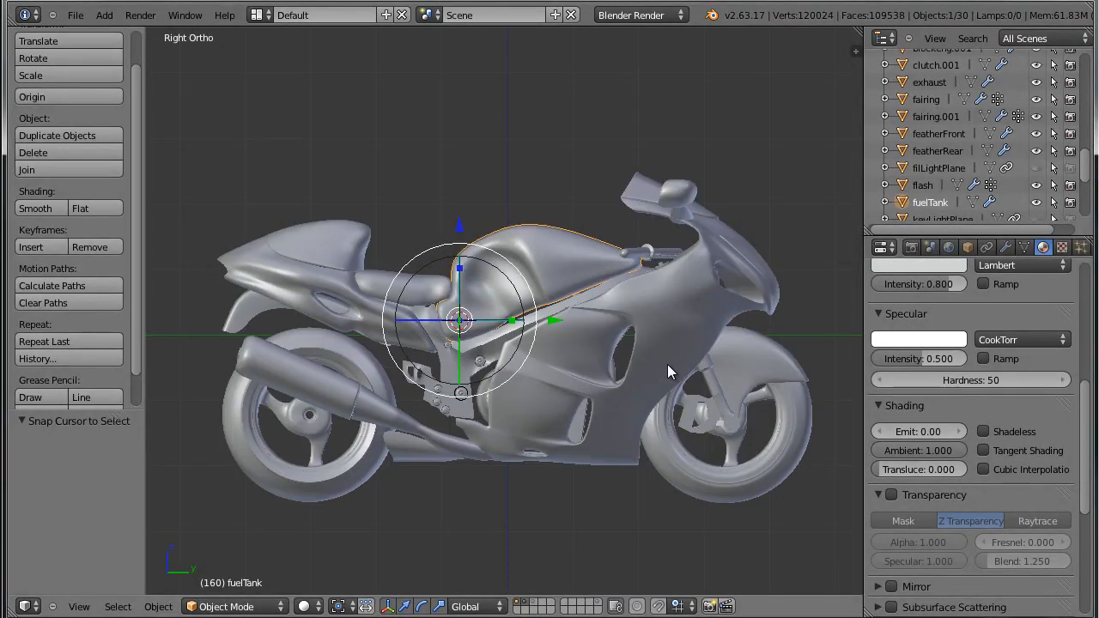
pyautogui.press('KP_5')
pyautogui.moveTo(668, 365); pyautogui.dragTo(773, 370, button='middle')
pyautogui.scroll(-5, 511, 394)
pyautogui.press('KP_3')
pyautogui.press('KP_5')
pyautogui.scroll(4, 647, 368)
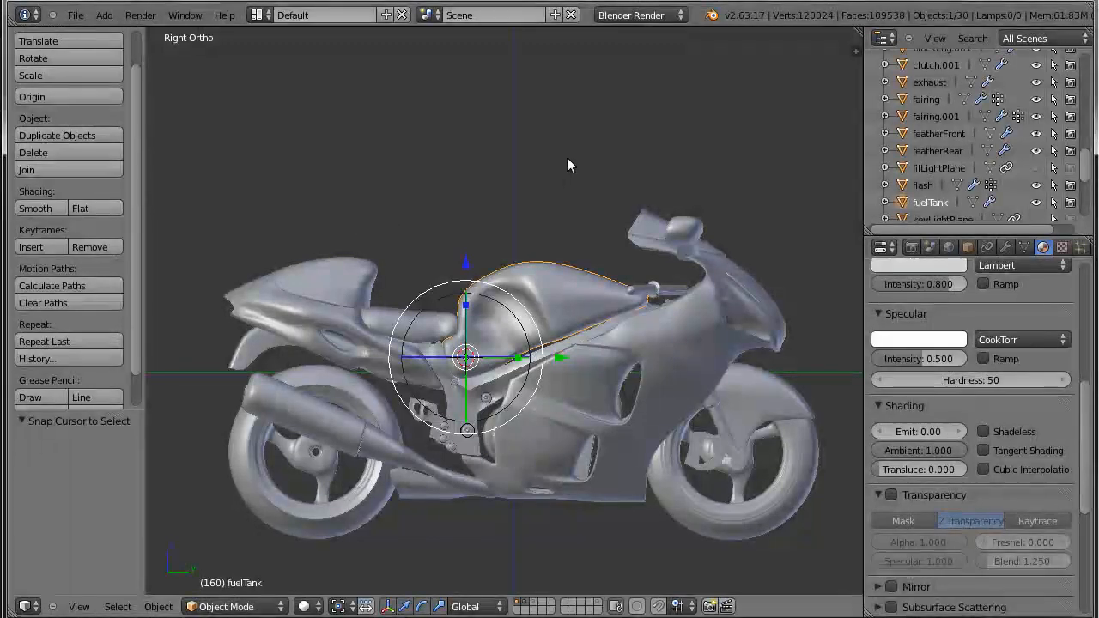
pyautogui.keyDown('shift'); pyautogui.scroll(-4, 523, 221); pyautogui.keyUp('shift')
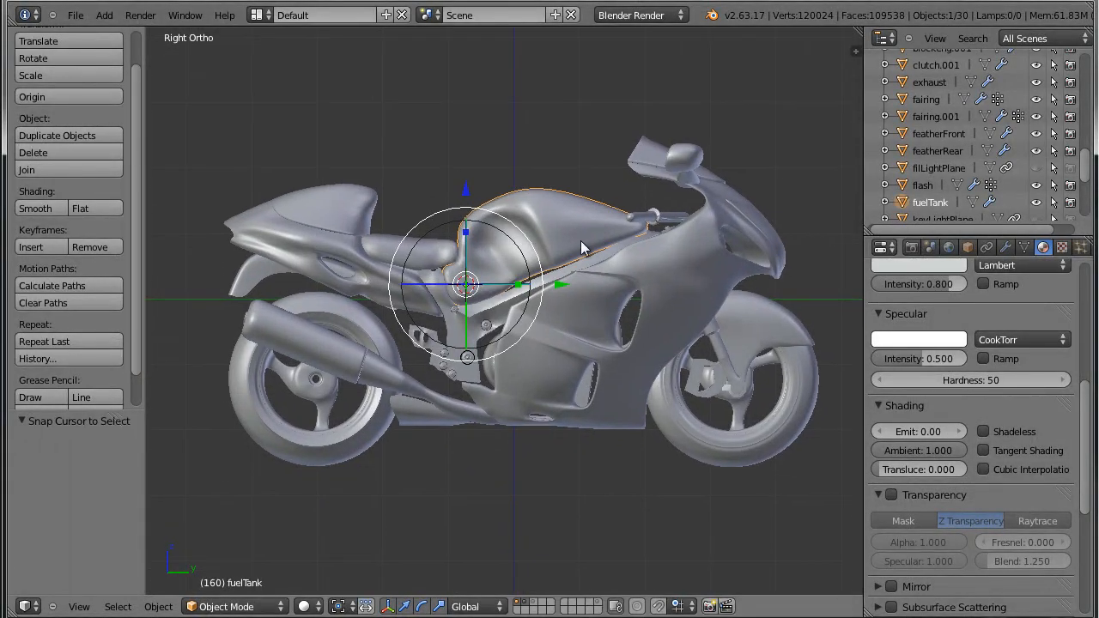
pyautogui.hotkey('shift', 'a')
pyautogui.moveTo(584, 244)
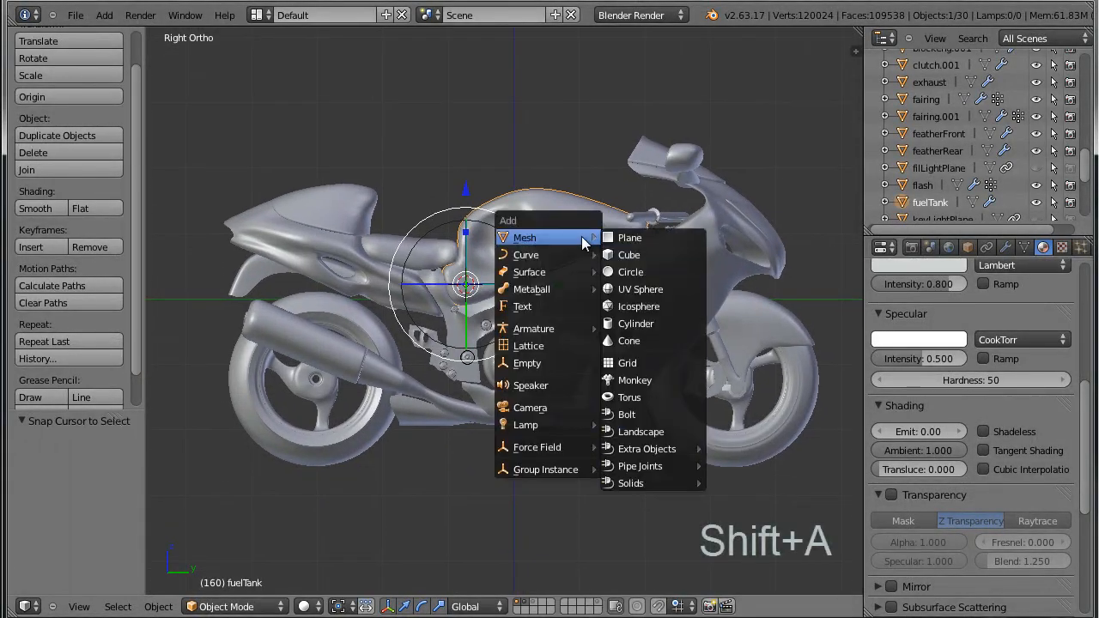
pyautogui.click(637, 253)
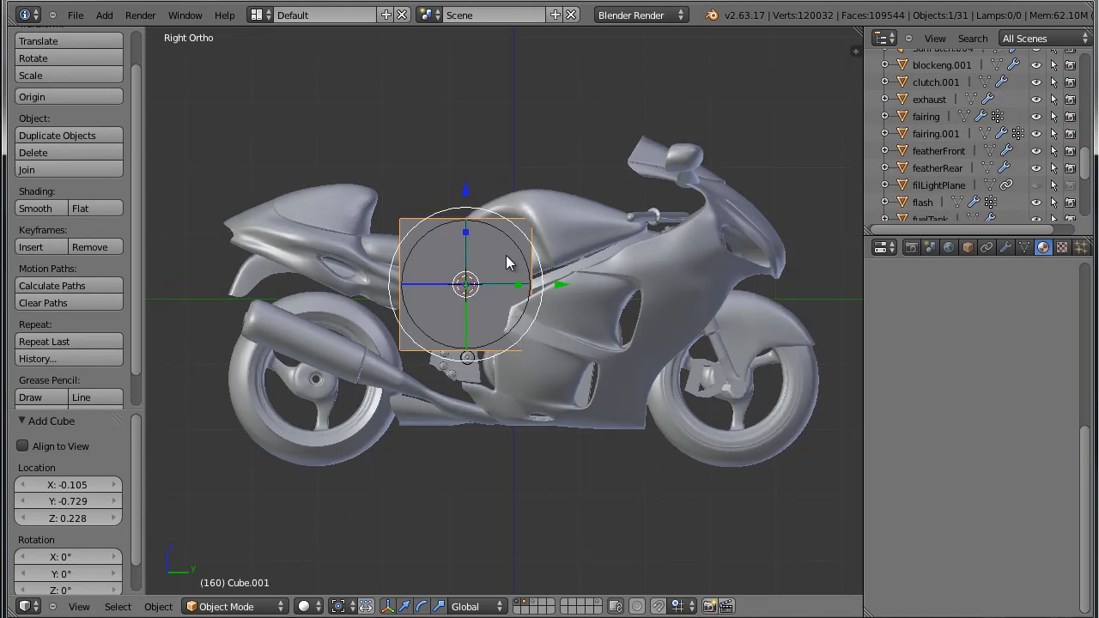
# Show the scene in wireframe and enter Edit Mode on the cube with nothing selected.
pyautogui.press('z')
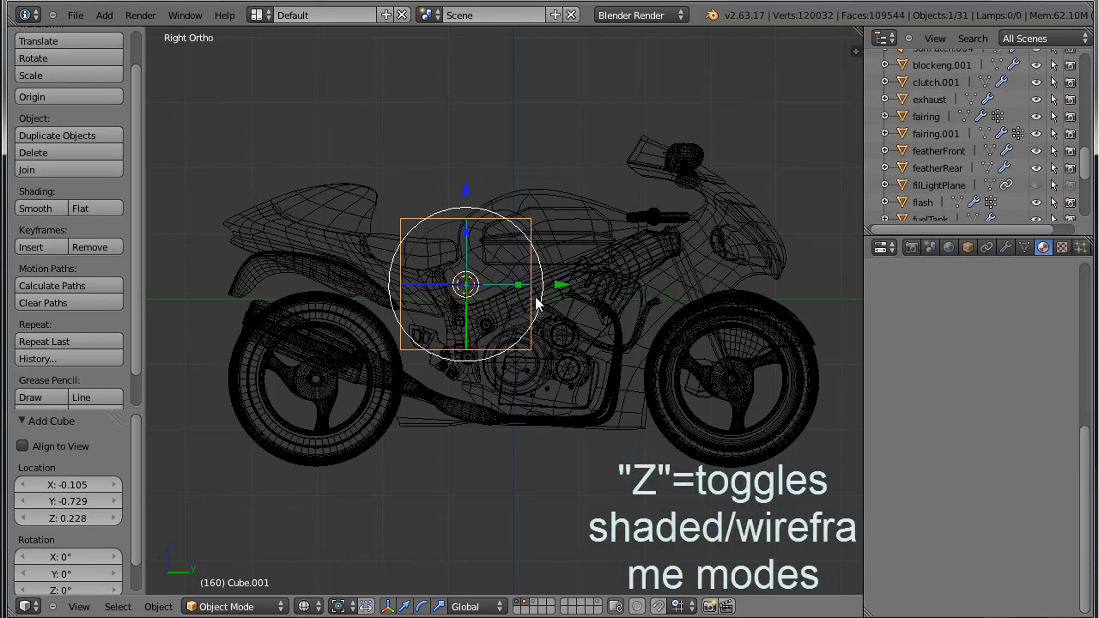
pyautogui.press('Tab')
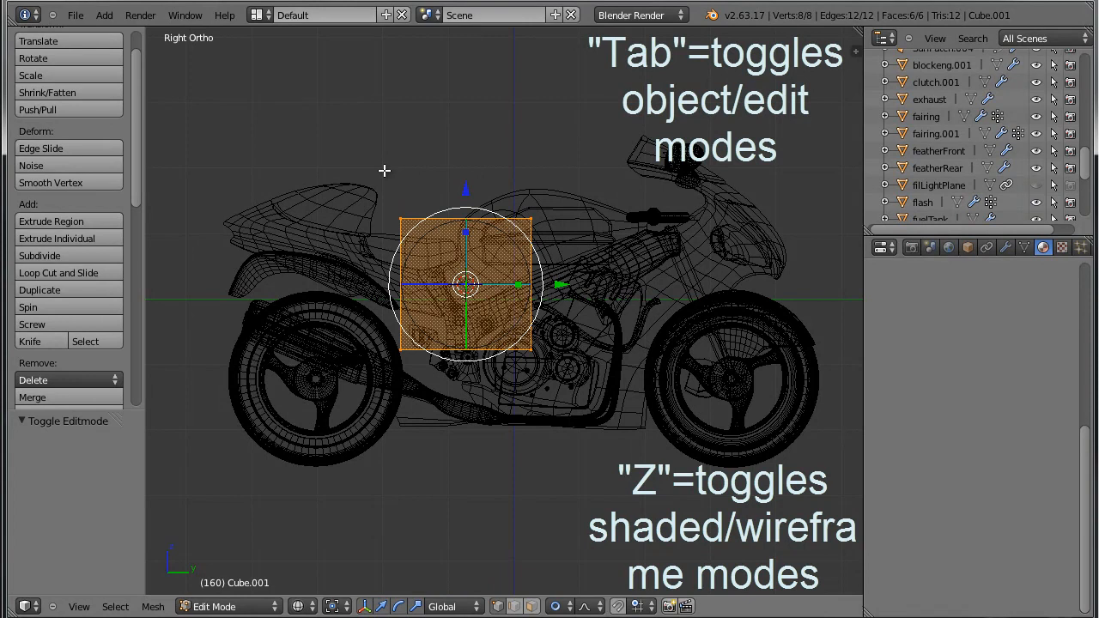
pyautogui.press('a')
pyautogui.press('n')
pyautogui.press('n')
# Raise the cube's four top vertices 1.349 along Z and turn off proportional editing.
pyautogui.press('b')
pyautogui.moveTo(347, 181); pyautogui.dragTo(569, 243)
pyautogui.press('g')
pyautogui.press('z')
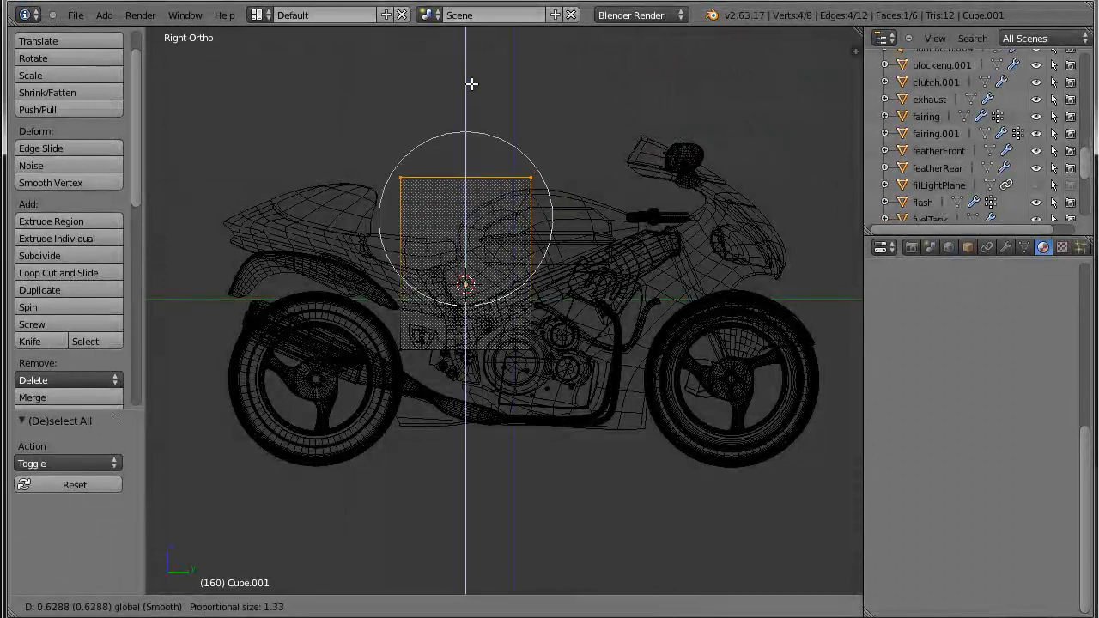
pyautogui.click(472, 35)
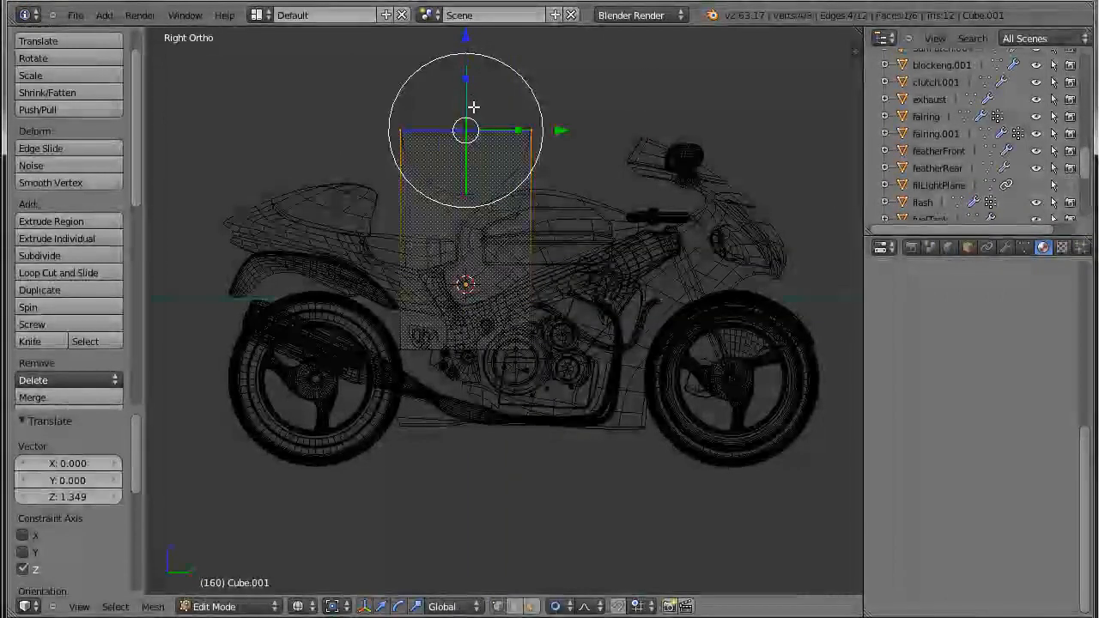
pyautogui.press('o')
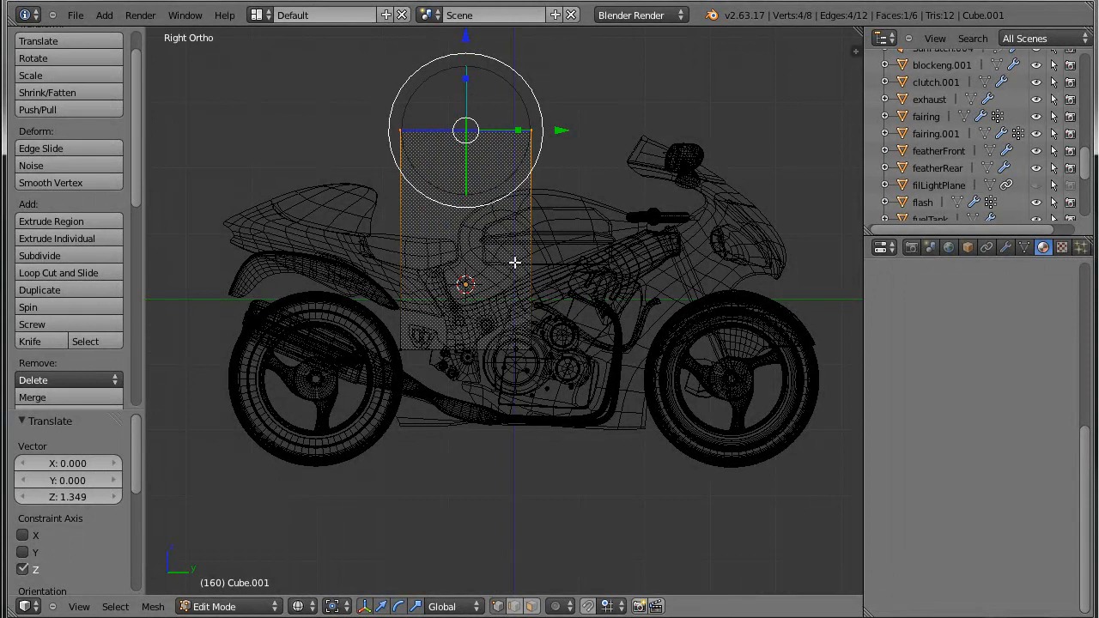
# Scale the whole cube by 3.645 along Y to stretch it lengthwise over the motorcycle.
pyautogui.press('a')
pyautogui.press('a')
pyautogui.press('s')
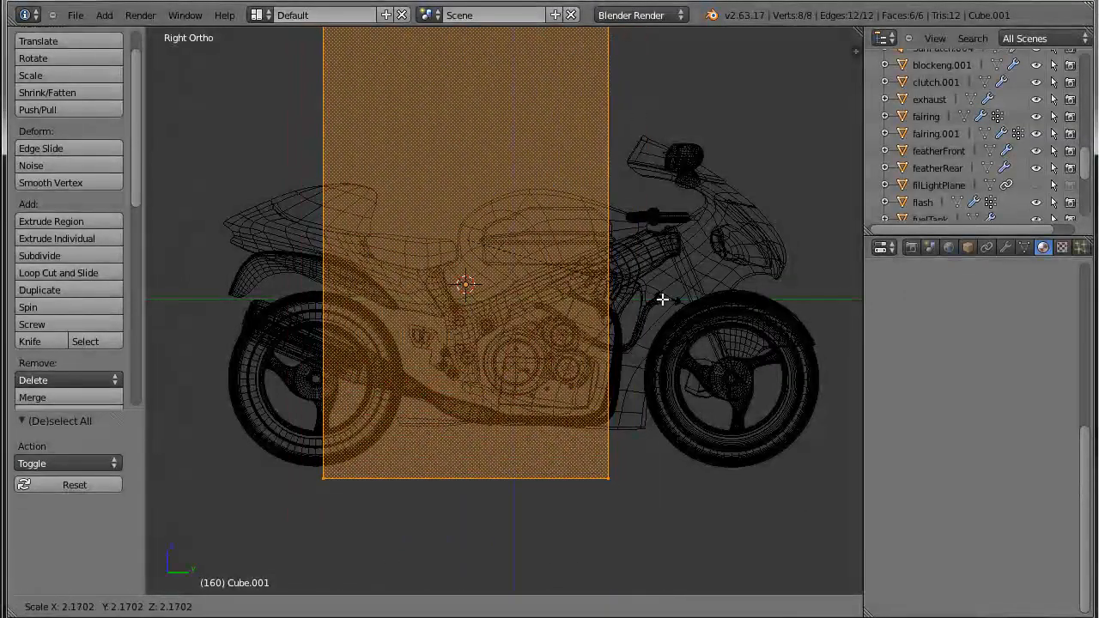
pyautogui.press('y')
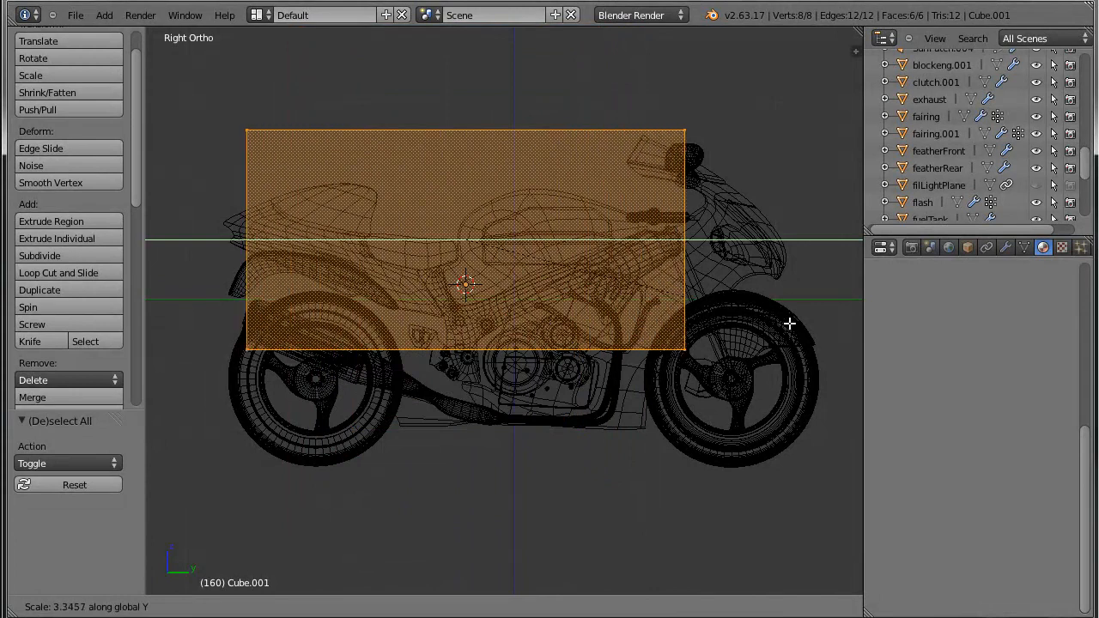
pyautogui.click(807, 331)
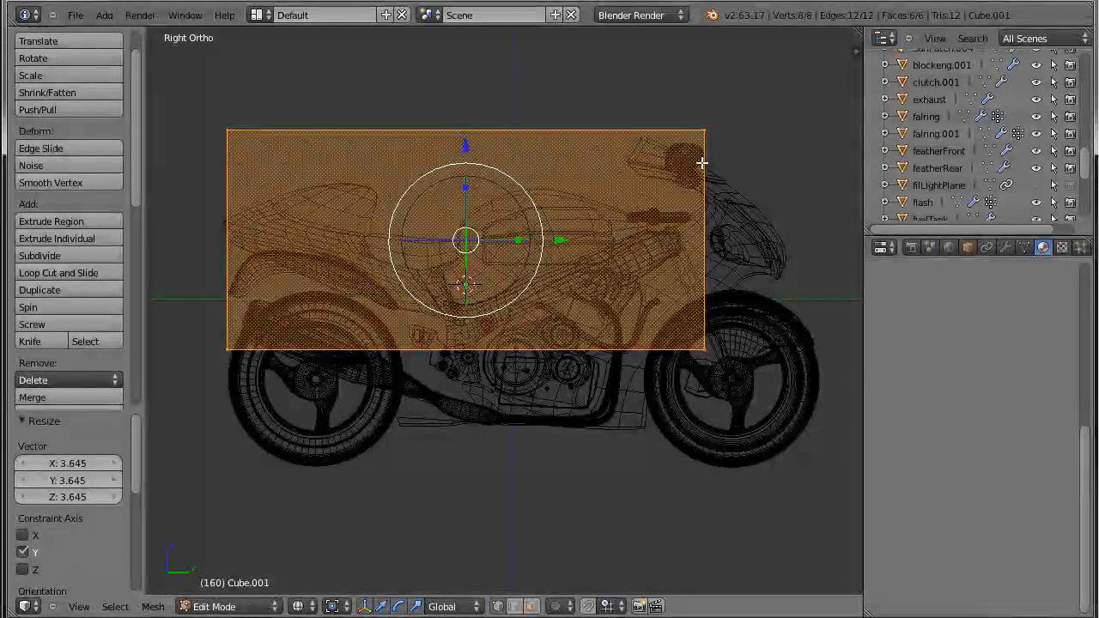
# Move the box's four front vertices along Y to the front edge of the front wheel.
pyautogui.press('a')
pyautogui.press('b')
pyautogui.moveTo(655, 91); pyautogui.dragTo(781, 347)
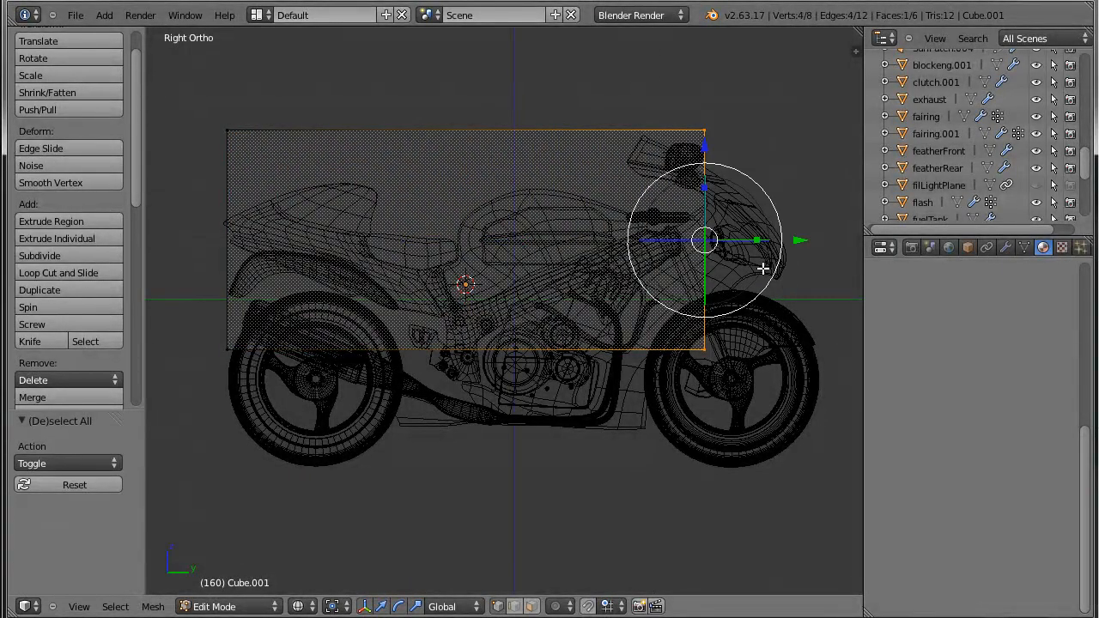
pyautogui.moveTo(797, 243); pyautogui.dragTo(920, 247)
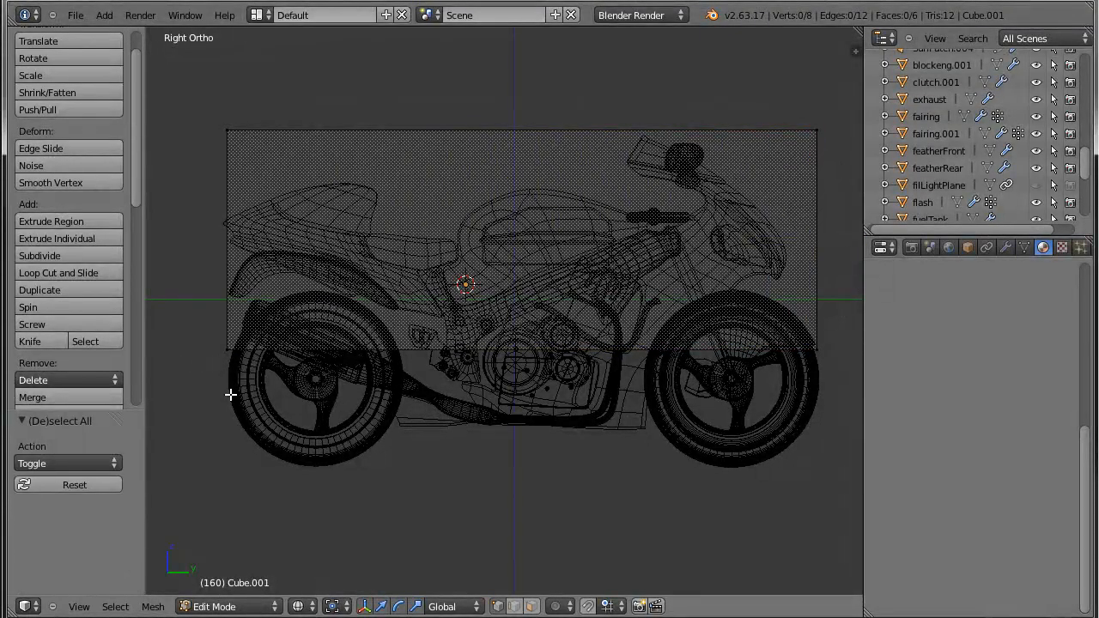
# Move the box's four bottom vertices -1.834 along Z to just below the wheels.
pyautogui.press('b')
pyautogui.moveTo(206, 332); pyautogui.dragTo(1007, 409)
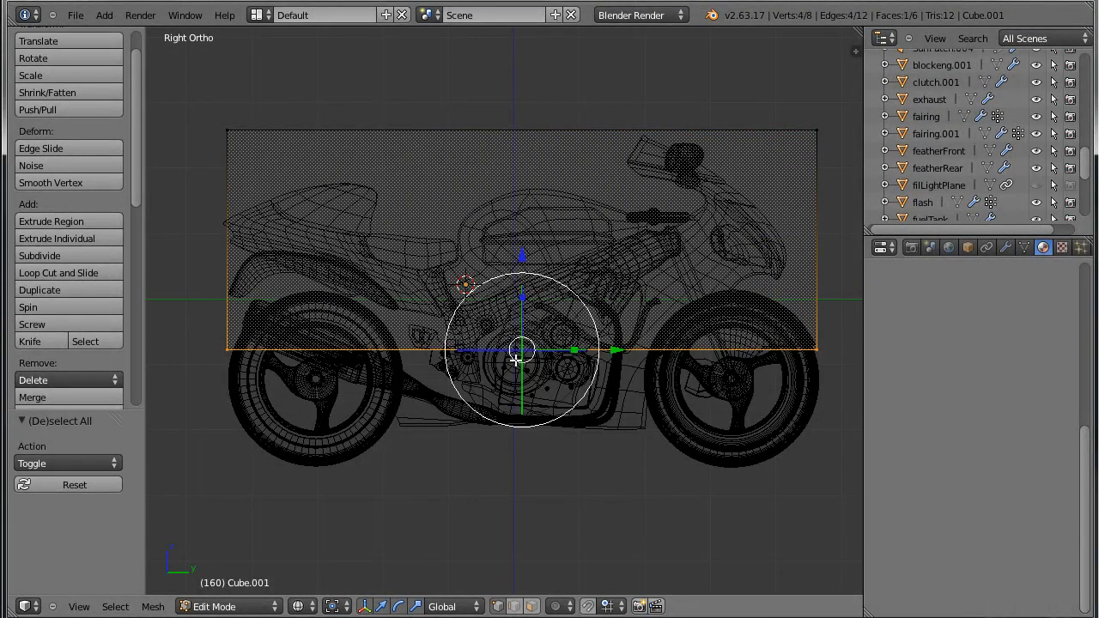
pyautogui.press('g')
pyautogui.press('z')
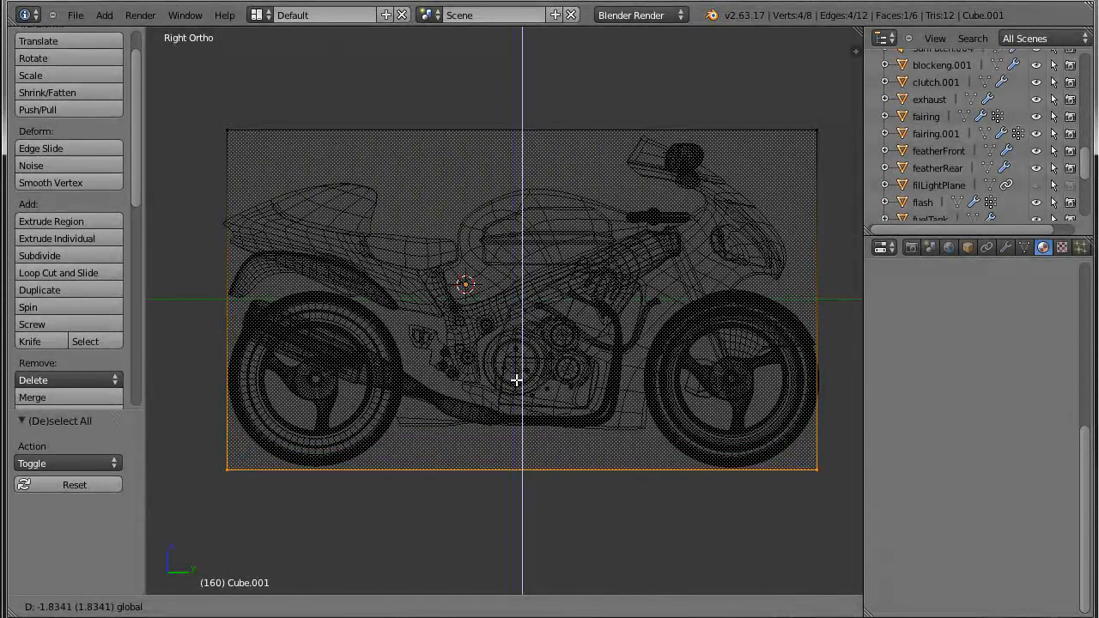
pyautogui.click(516, 379)
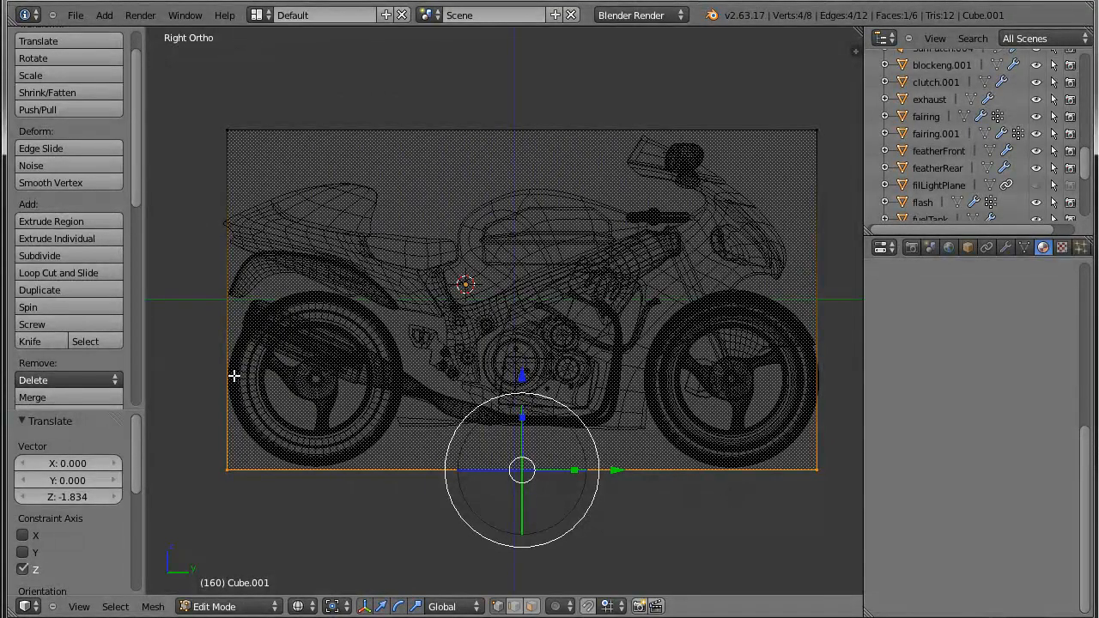
# Lower the box's four top vertices by 0.0917 along Z to just above the windshield.
pyautogui.press('a')
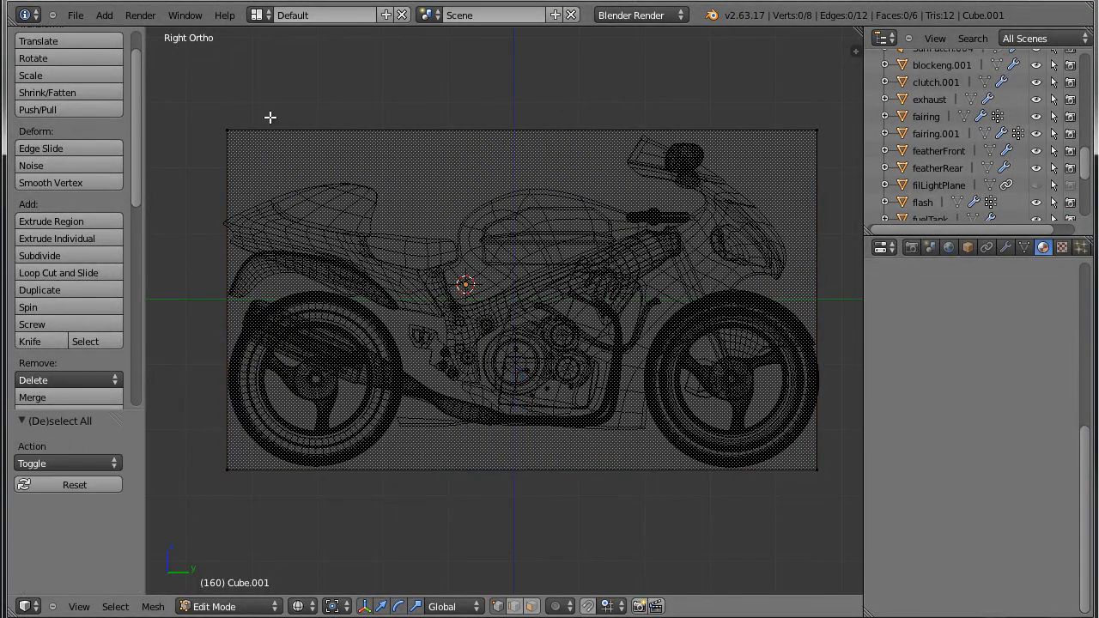
pyautogui.press('b')
pyautogui.moveTo(209, 103); pyautogui.dragTo(859, 162)
pyautogui.press('g')
pyautogui.press('z')
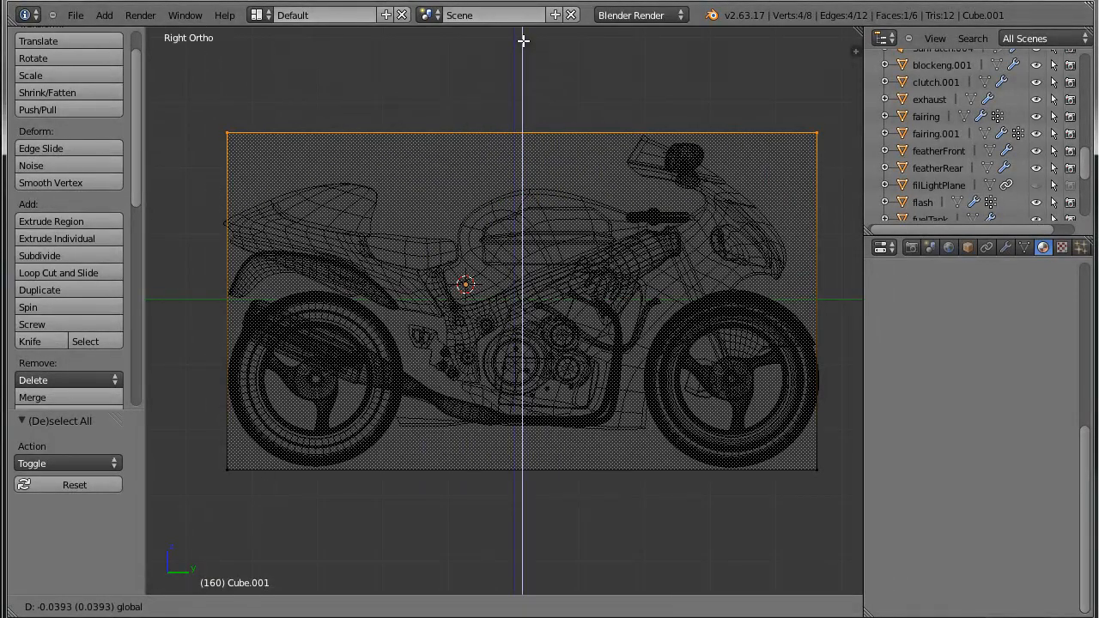
pyautogui.click(523, 44)
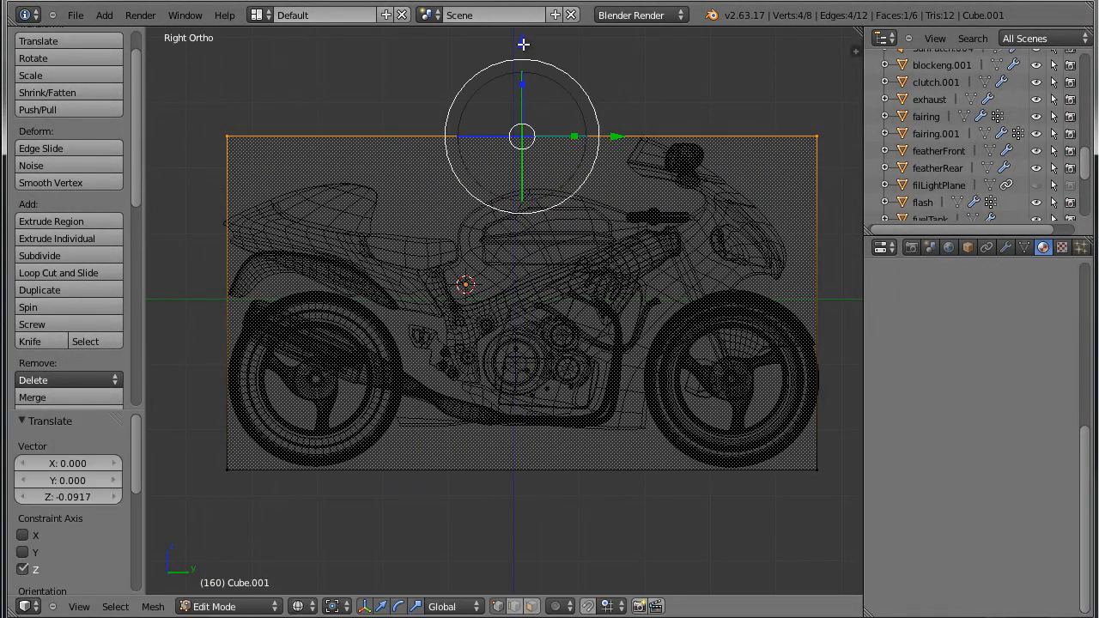
# Scale the box's four front vertices by 2.040 along Y and shift them about 0.016 along Y.
pyautogui.press('a')
pyautogui.press('b')
pyautogui.moveTo(789, 129); pyautogui.dragTo(859, 503)
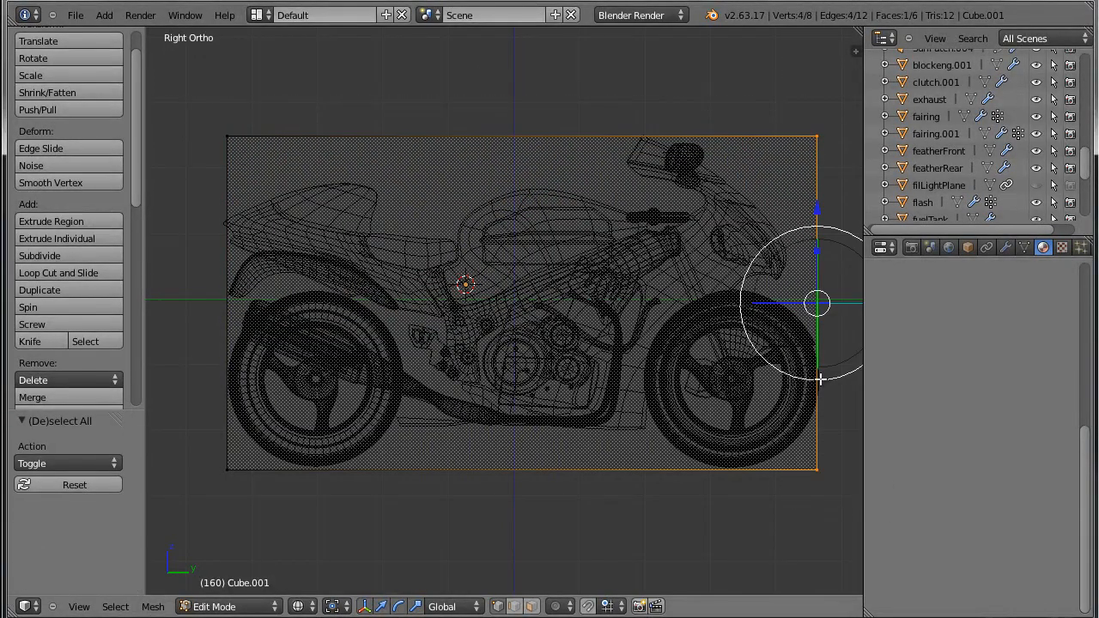
pyautogui.press('s')
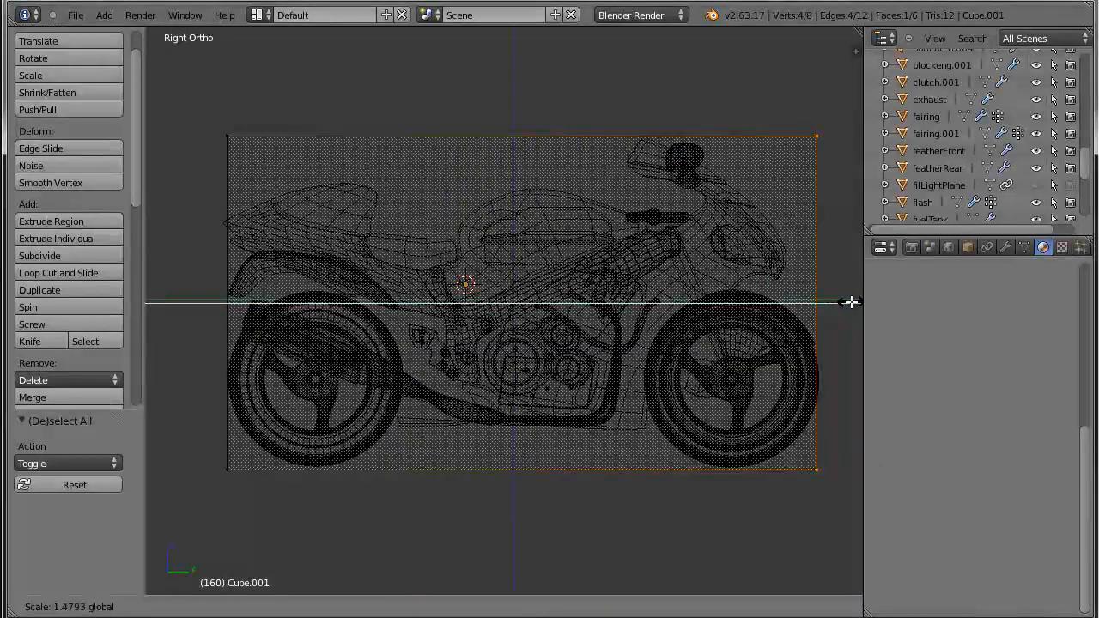
pyautogui.press('y')
pyautogui.click(852, 303)
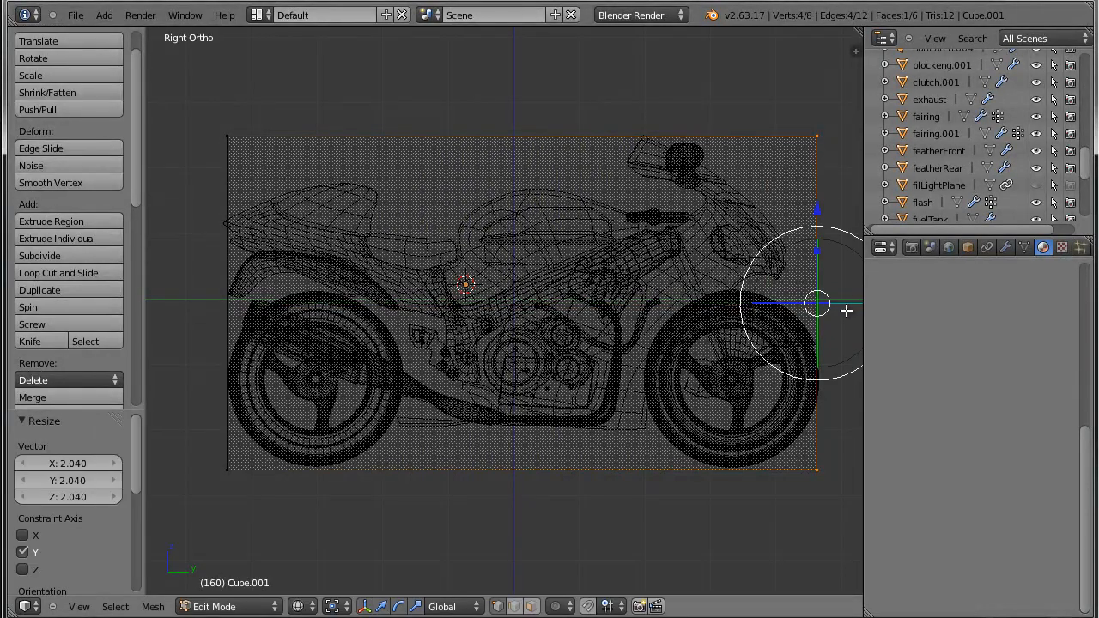
pyautogui.scroll(-1, 846, 310)
pyautogui.keyDown('shift'); pyautogui.moveTo(843, 316); pyautogui.dragTo(777, 335, button='middle'); pyautogui.keyUp('shift')
pyautogui.moveTo(855, 323); pyautogui.dragTo(857, 324)
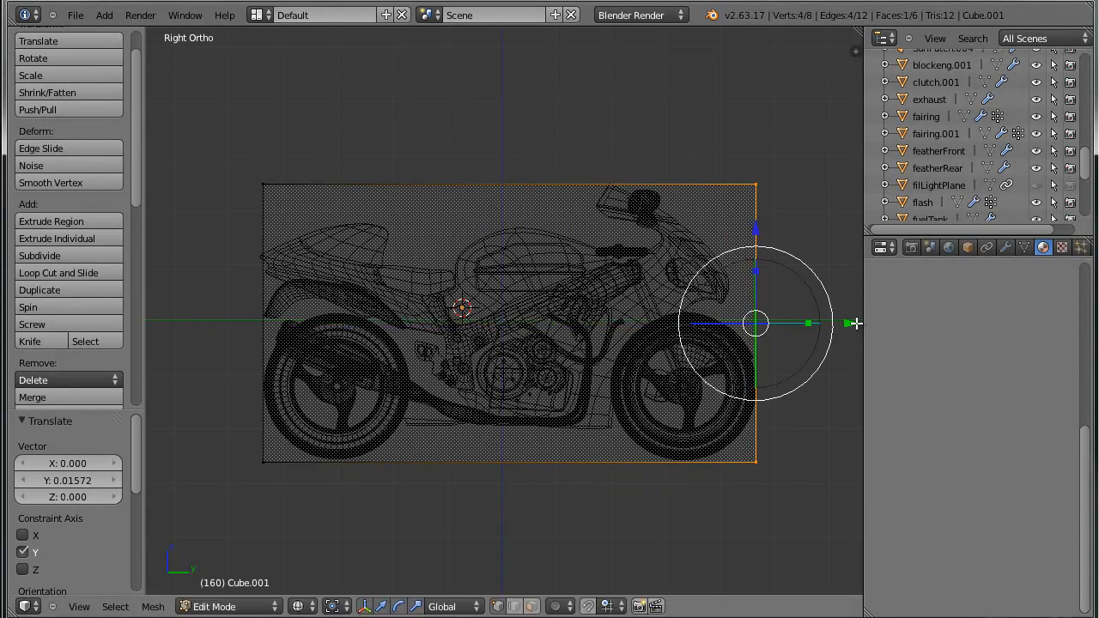
# Scale the whole box by 2.119 along X so its sides reach the outer edges of the mirrors.
pyautogui.press('ctrl+KP_1')
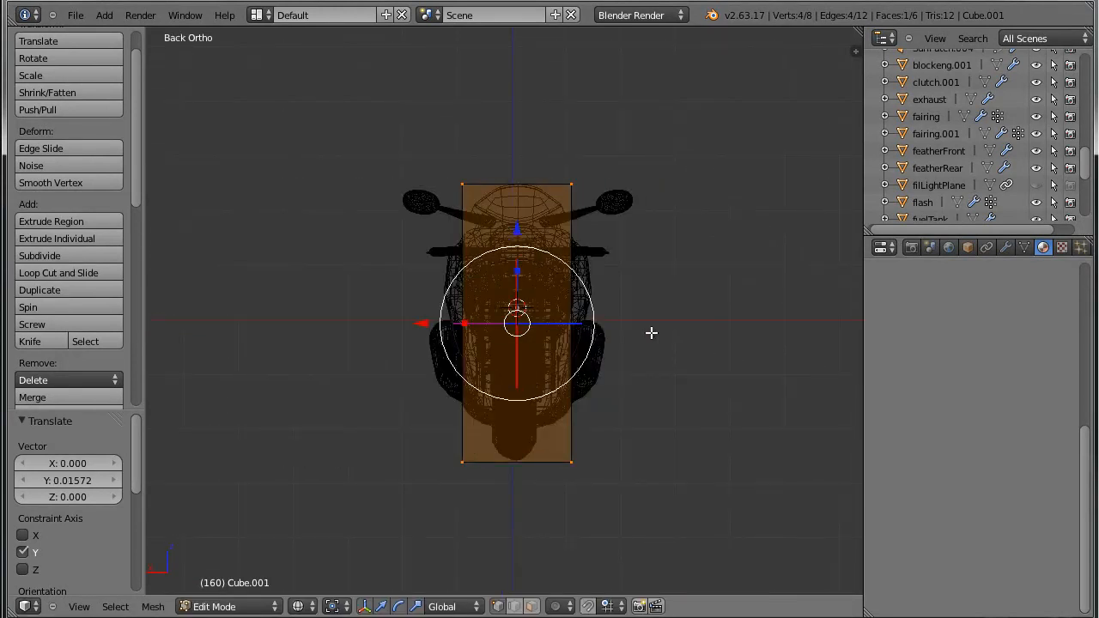
pyautogui.scroll(2, 649, 345)
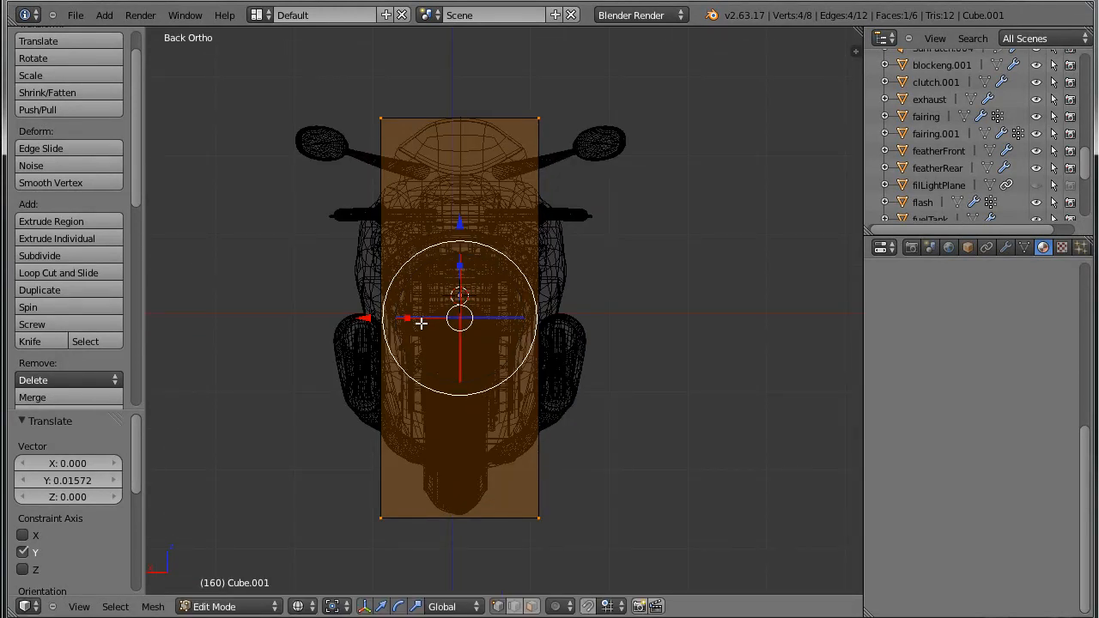
pyautogui.press('a')
pyautogui.press('a')
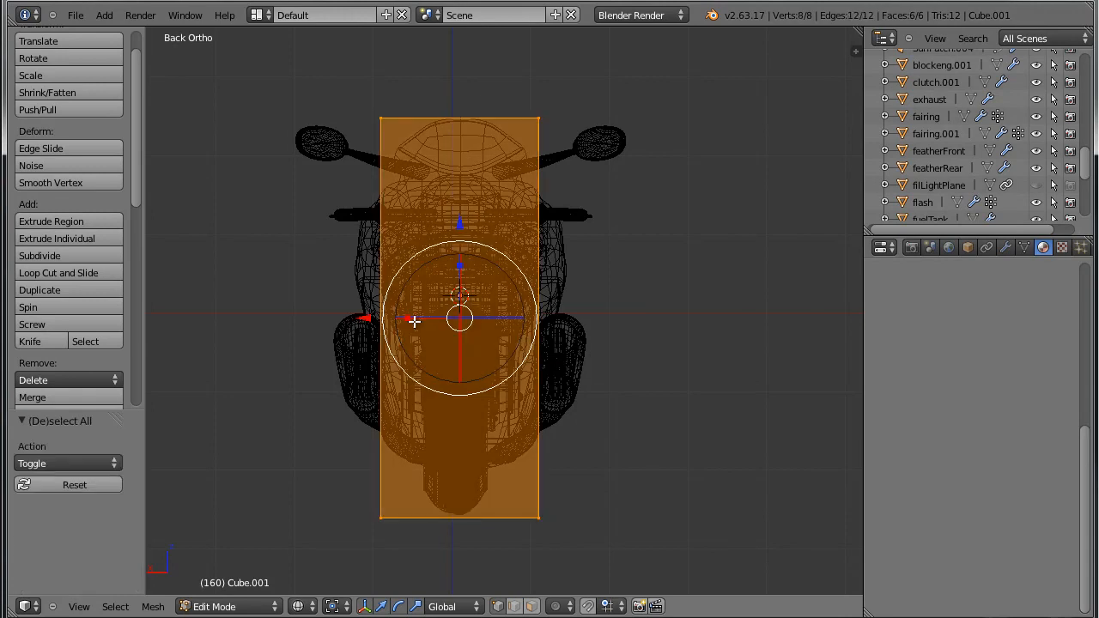
pyautogui.press('s')
pyautogui.press('x')
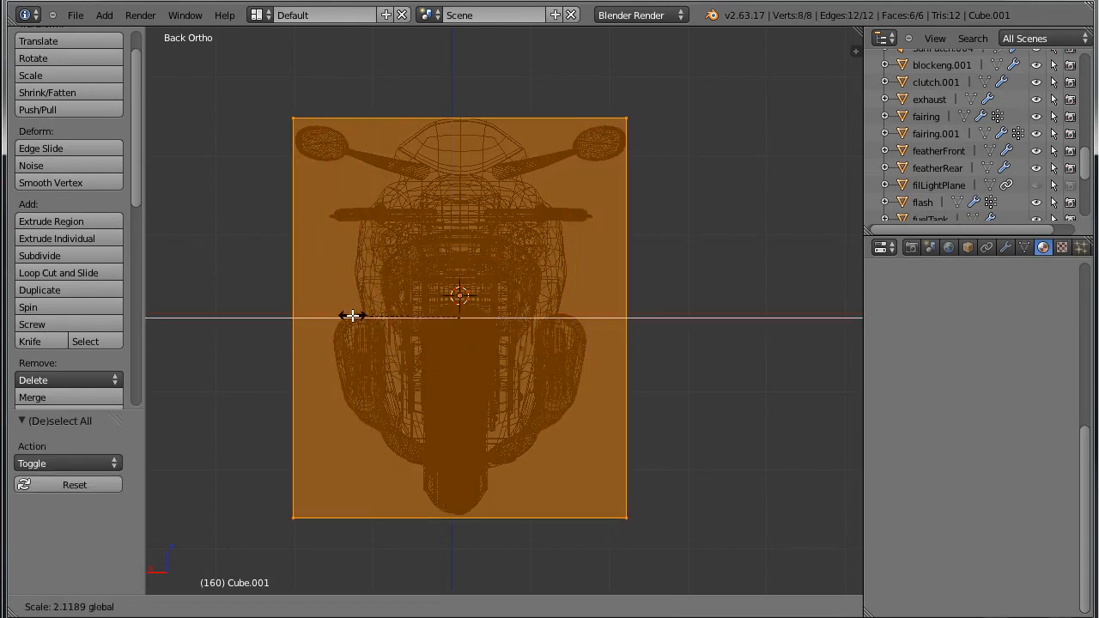
pyautogui.click(353, 316)
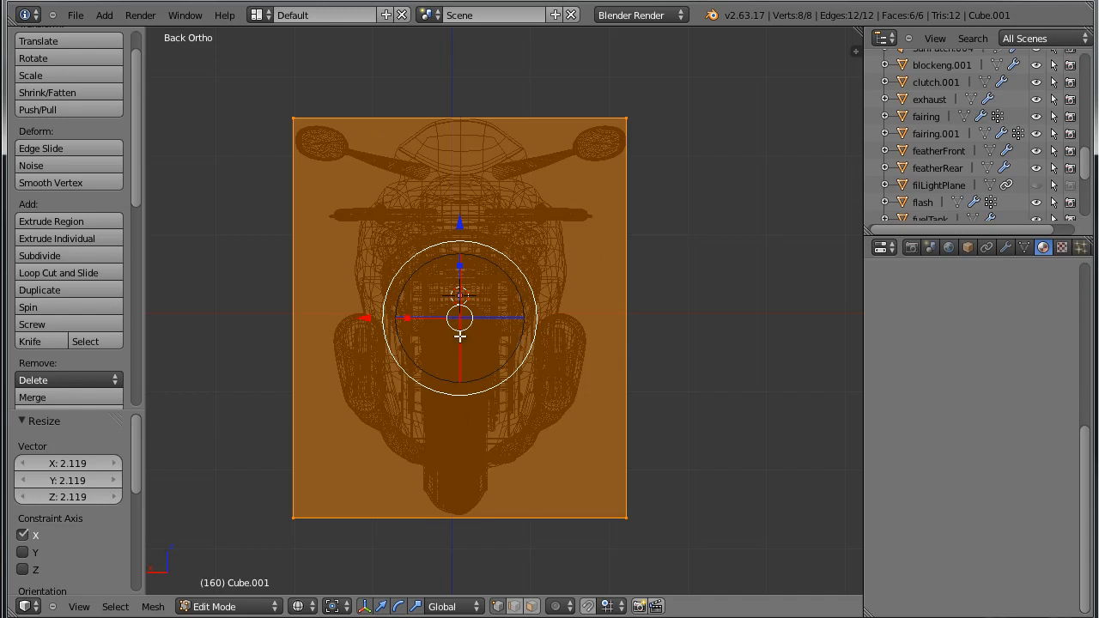
# Leave Edit Mode and set the box's origin to its geometry.
pyautogui.press('Tab')
pyautogui.moveTo(506, 355); pyautogui.dragTo(695, 362, button='middle')
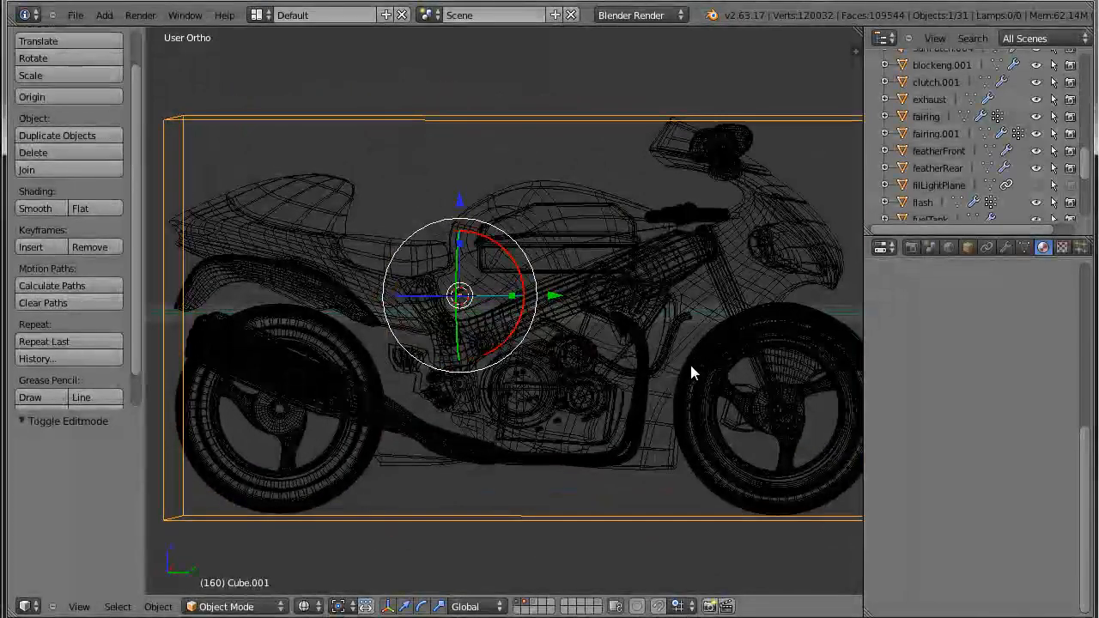
pyautogui.hotkey('shift', 'ctrl', 'alt', 'c')
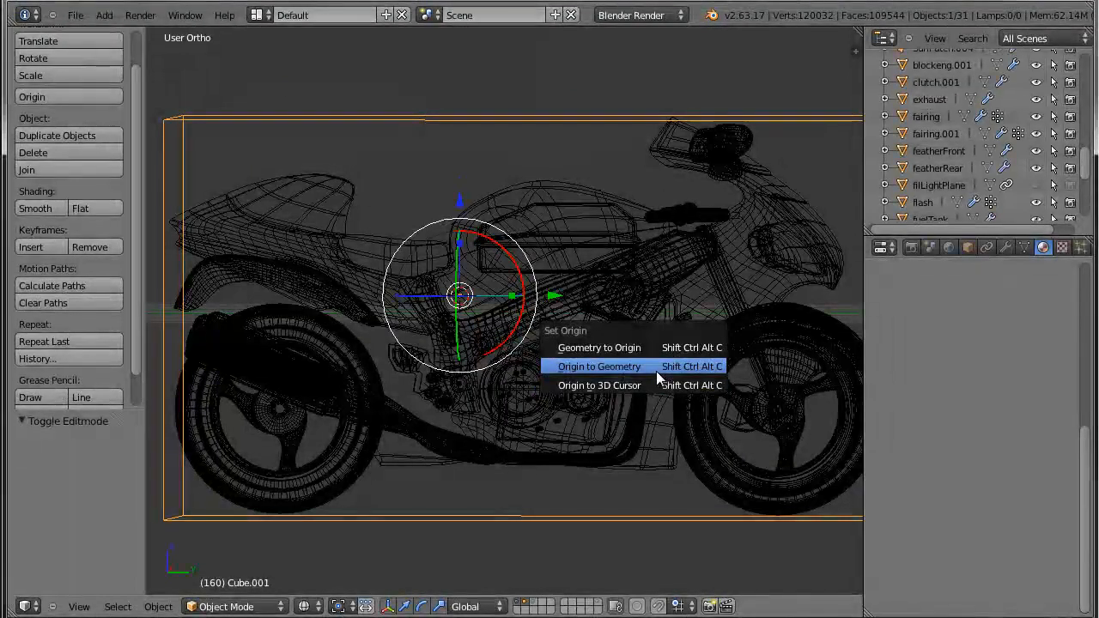
pyautogui.click(662, 367)
pyautogui.moveTo(657, 376)
pyautogui.mouseDown(button='middle')
pyautogui.moveTo(639, 352)
pyautogui.moveTo(639, 380)
pyautogui.moveTo(662, 385)
pyautogui.mouseUp(button='middle')
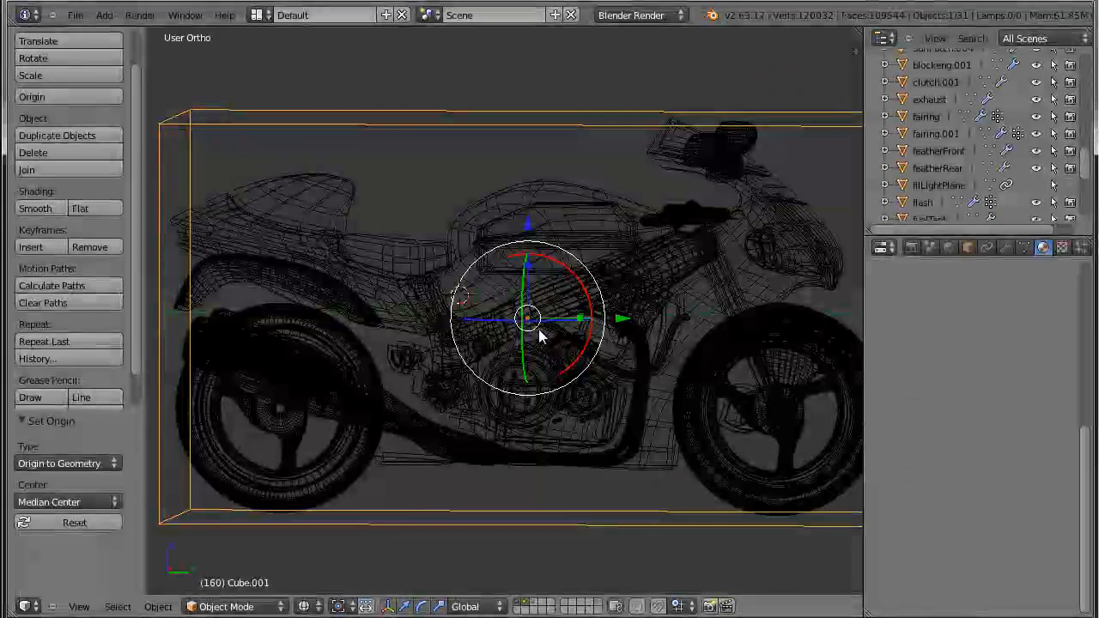
pyautogui.moveTo(536, 331); pyautogui.dragTo(554, 296, button='middle')
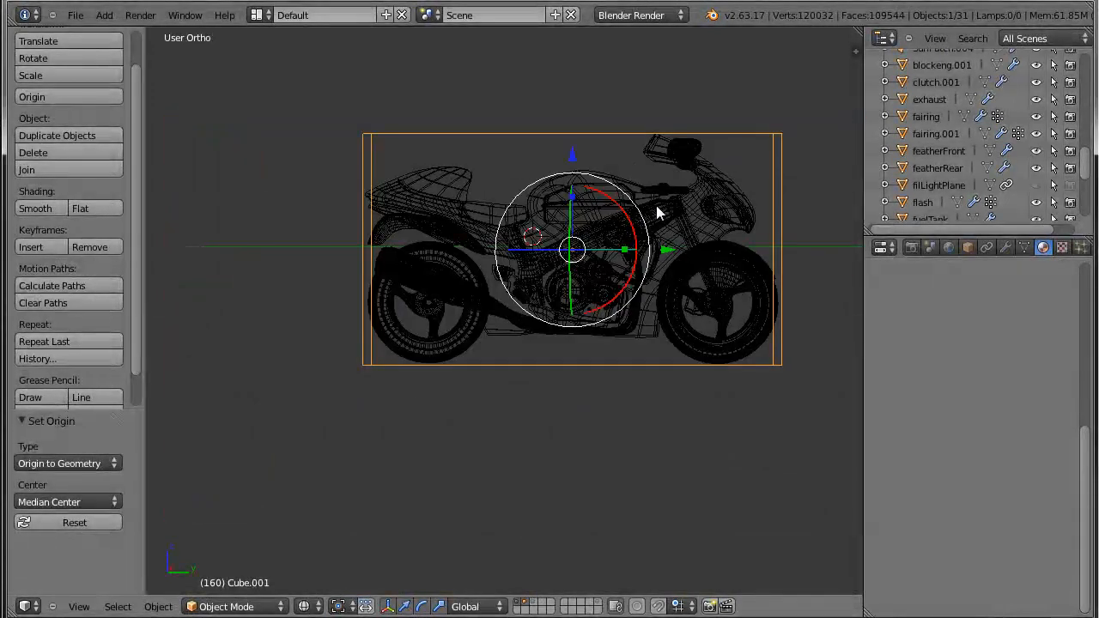
# Rename the box object as boundingBox.
pyautogui.moveTo(625, 160); pyautogui.dragTo(632, 210, button='middle')
pyautogui.click(968, 247)
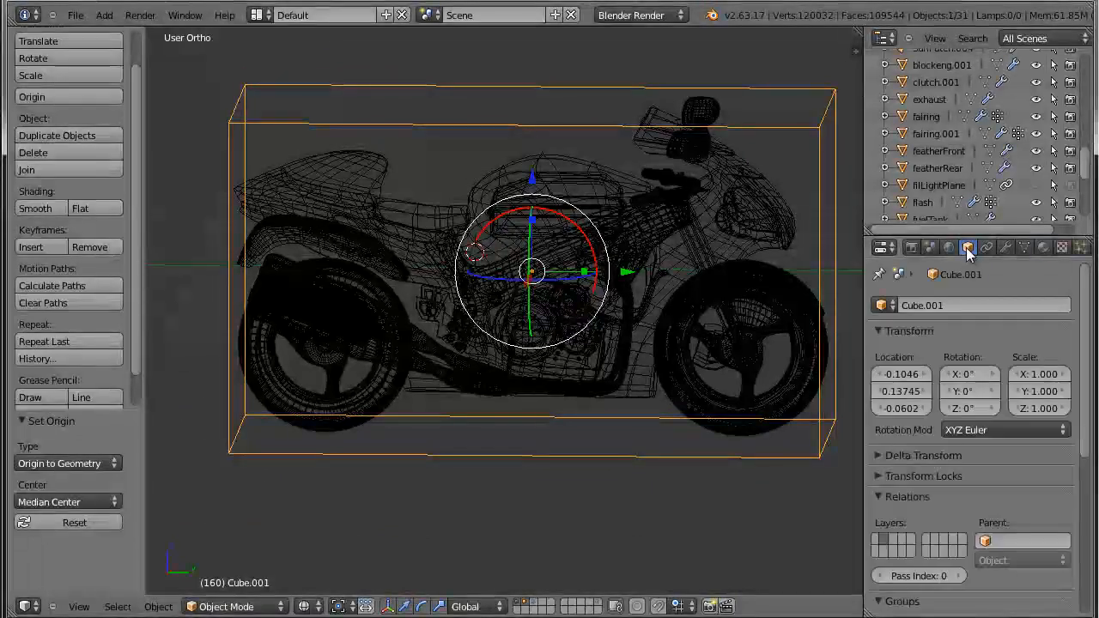
pyautogui.click(929, 306)
pyautogui.write('boundingBox')
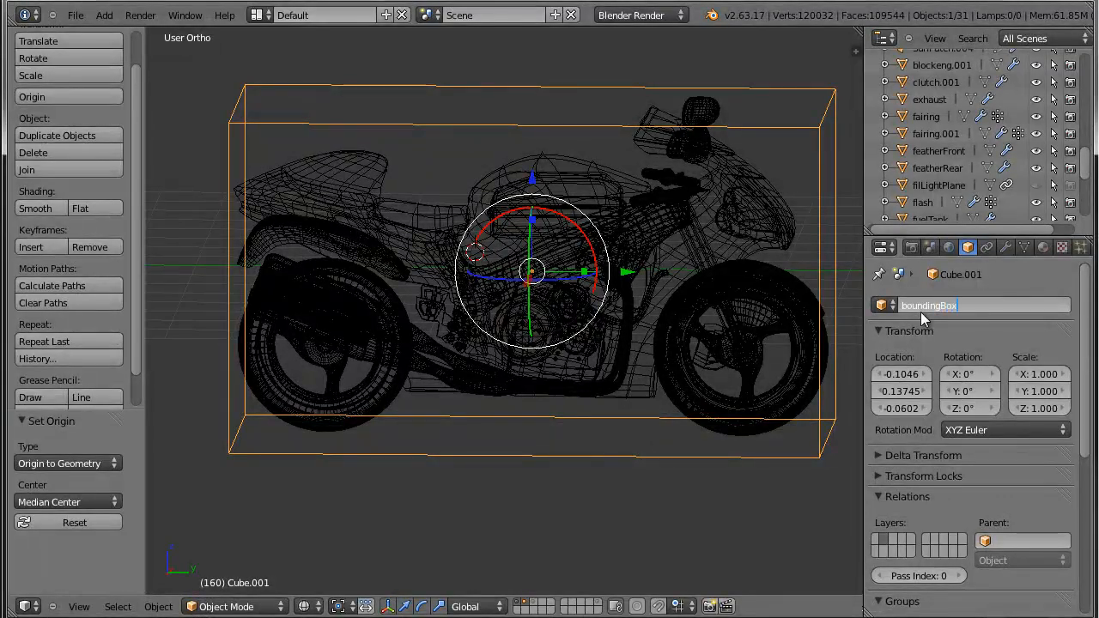
pyautogui.press('Return')
# Set the bounding box's maximum draw type to Wire and display the viewport in solid shading.
pyautogui.moveTo(790, 283)
pyautogui.mouseDown(button='middle')
pyautogui.moveTo(790, 246)
pyautogui.moveTo(793, 270)
pyautogui.moveTo(822, 304)
pyautogui.moveTo(802, 315)
pyautogui.moveTo(793, 303)
pyautogui.moveTo(802, 324)
pyautogui.mouseUp(button='middle')
pyautogui.press('z')
pyautogui.press('z')
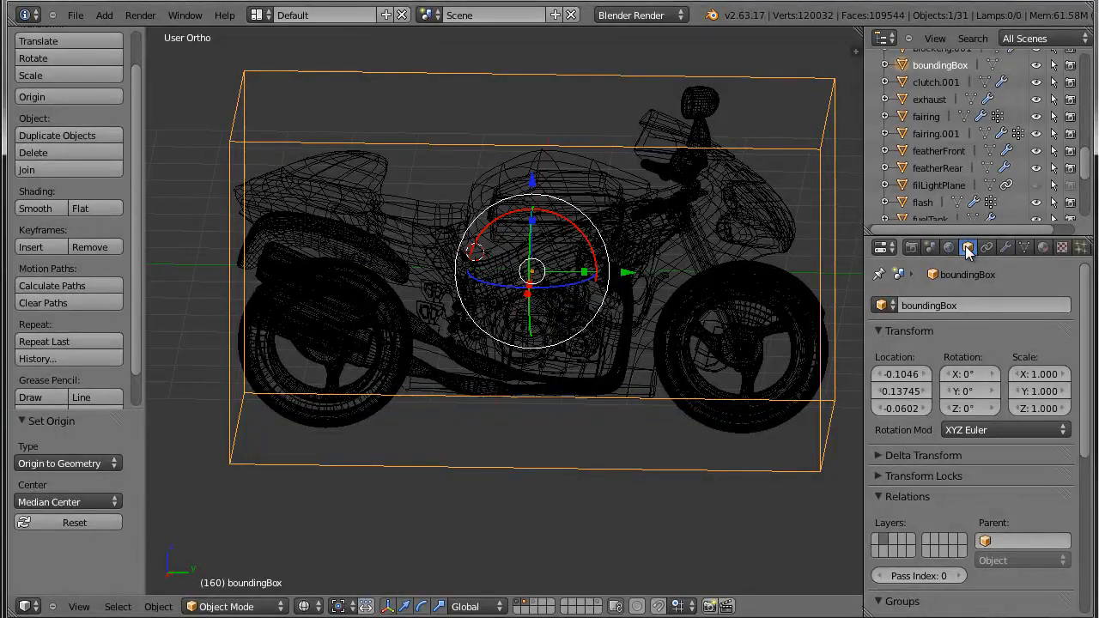
pyautogui.scroll(-3, 957, 364)
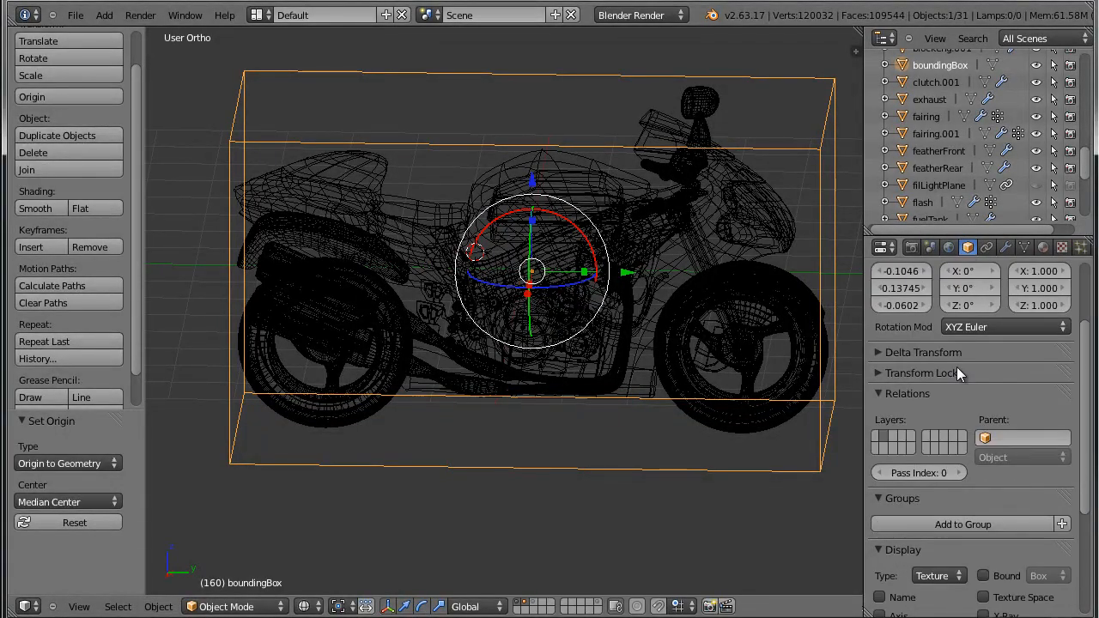
pyautogui.scroll(-5, 951, 398)
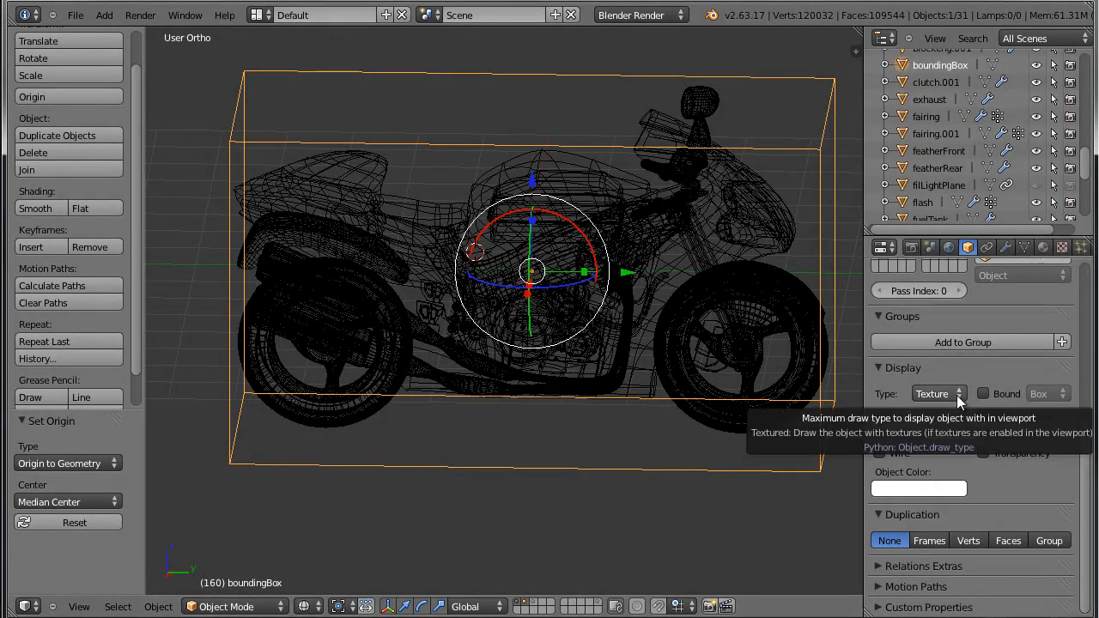
pyautogui.click(882, 367)
pyautogui.click(881, 367)
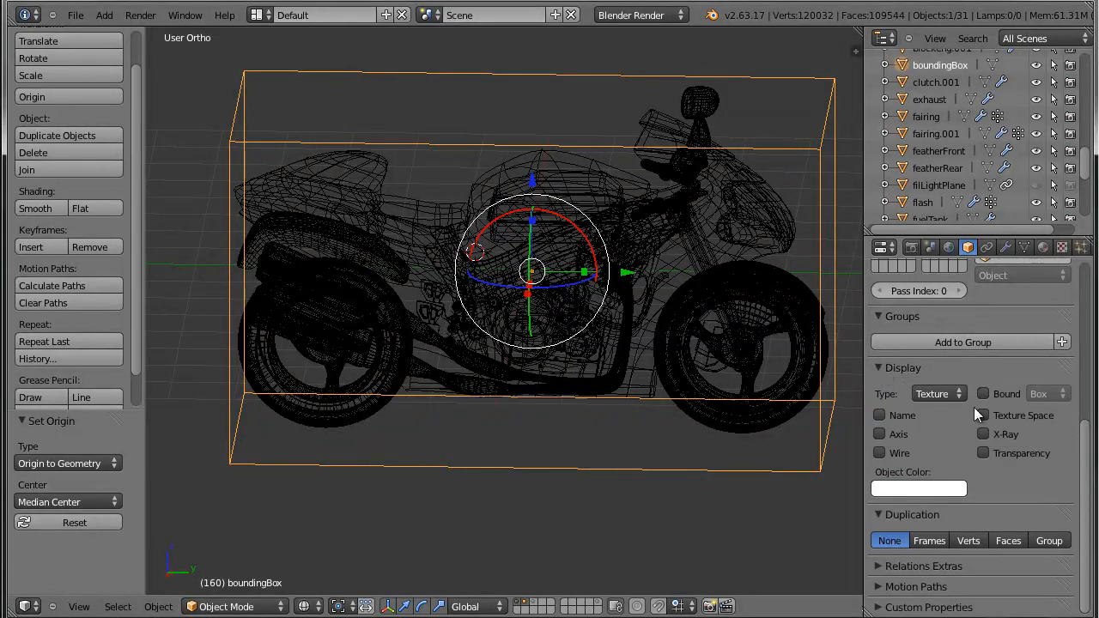
pyautogui.click(951, 395)
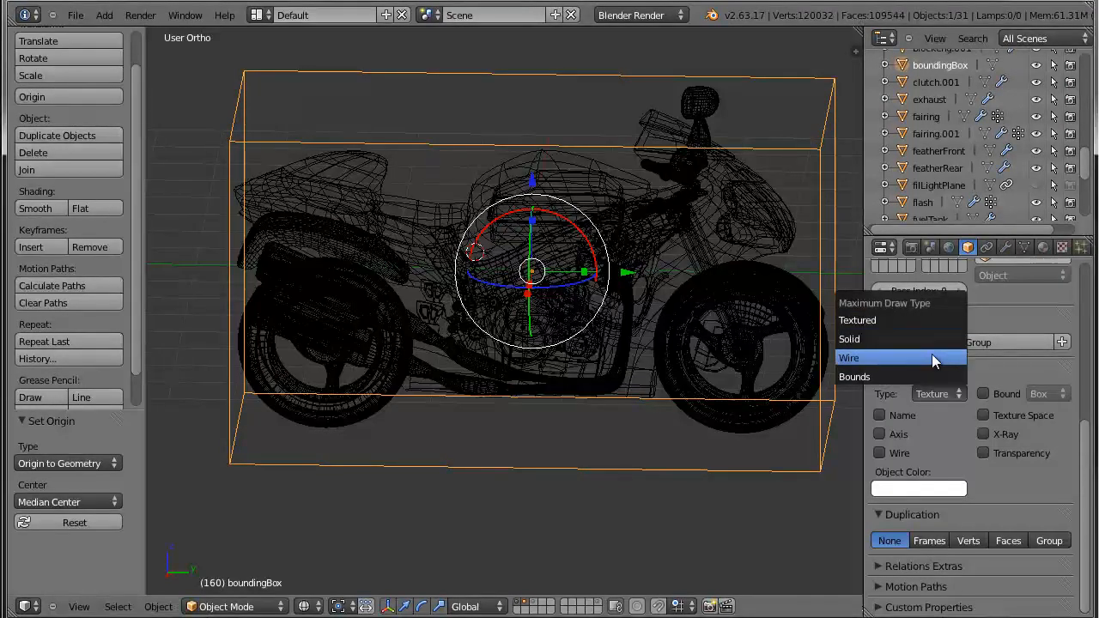
pyautogui.click(930, 357)
pyautogui.moveTo(703, 417)
pyautogui.mouseDown(button='middle')
pyautogui.moveTo(716, 384)
pyautogui.moveTo(682, 381)
pyautogui.moveTo(731, 386)
pyautogui.moveTo(678, 393)
pyautogui.moveTo(725, 389)
pyautogui.moveTo(726, 400)
pyautogui.moveTo(663, 409)
pyautogui.moveTo(712, 369)
pyautogui.moveTo(729, 380)
pyautogui.moveTo(732, 372)
pyautogui.moveTo(646, 387)
pyautogui.moveTo(726, 371)
pyautogui.mouseUp(button='middle')
pyautogui.press('z')
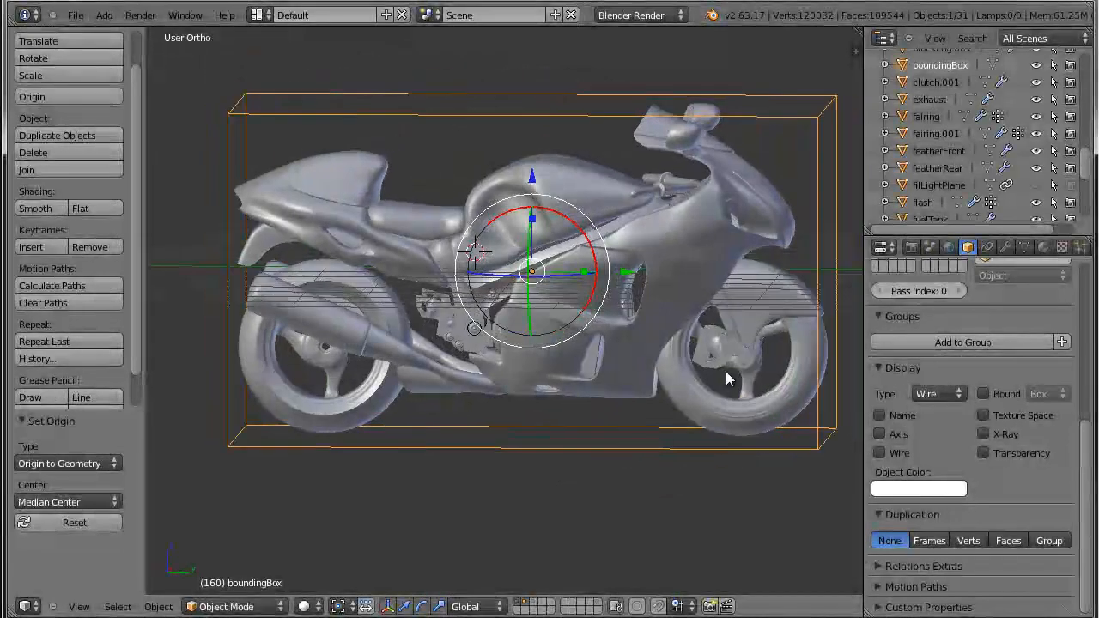
# In the right side view, snap the 3D cursor to the bounding box's centre and add a camera there.
pyautogui.press('KP_3')
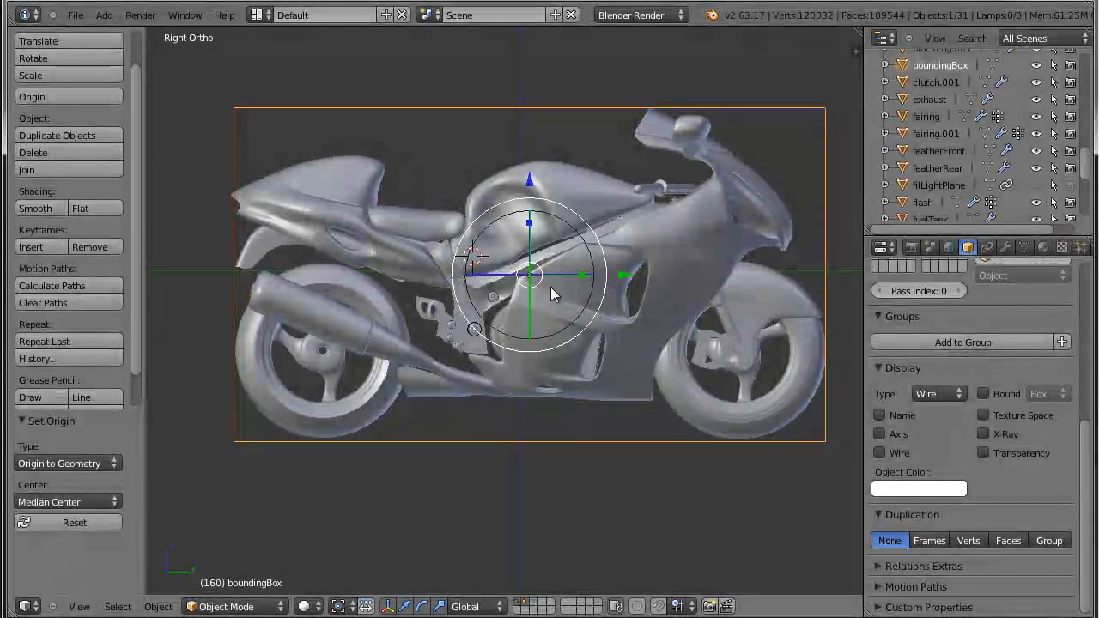
pyautogui.hotkey('shift', 's')
pyautogui.click(551, 286)
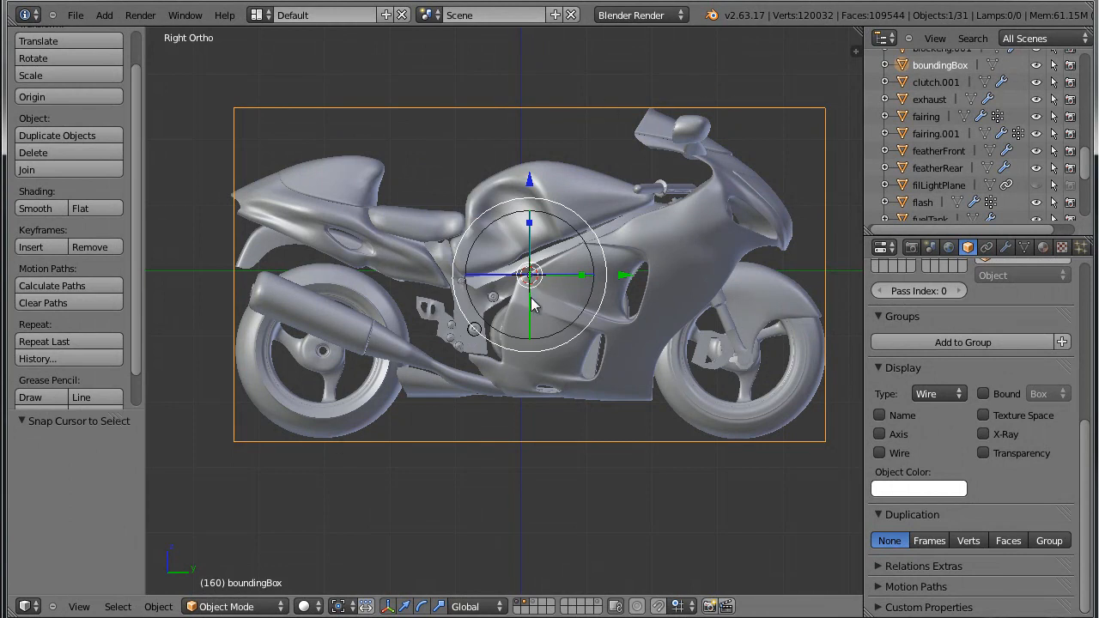
pyautogui.hotkey('shift', 'a')
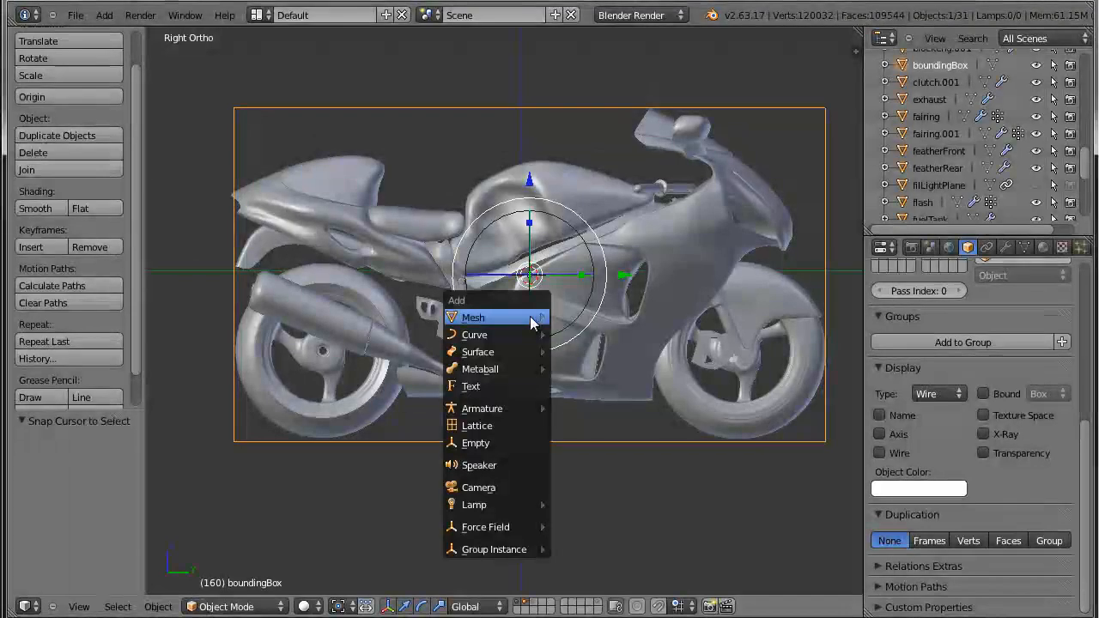
pyautogui.click(516, 487)
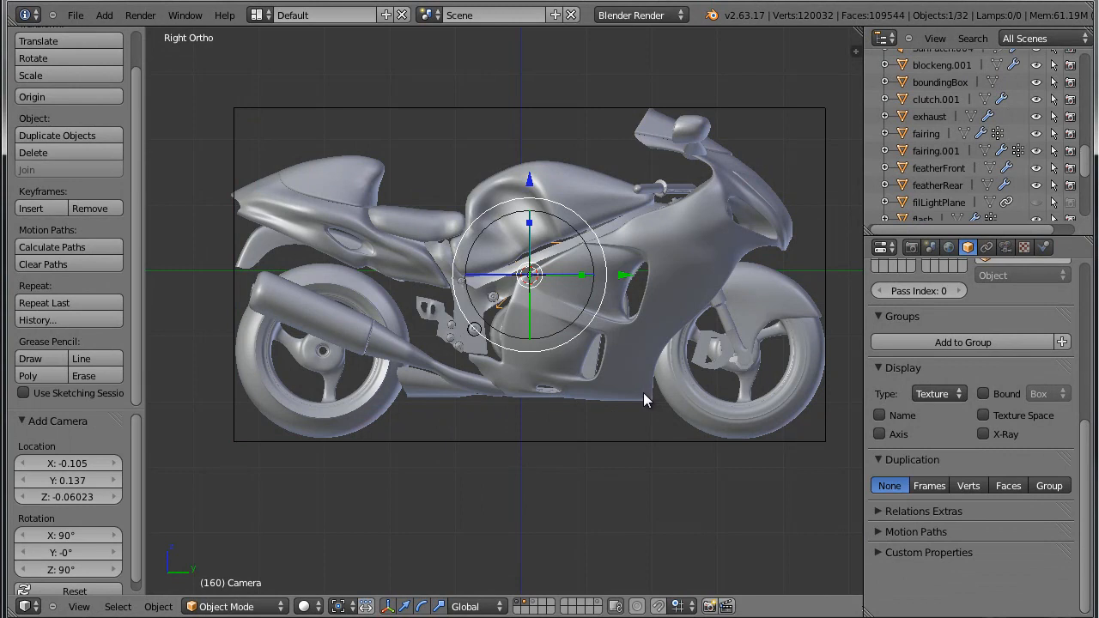
# Show the scene in wireframe and set the new camera's lens type to Orthographic.
pyautogui.press('z')
pyautogui.scroll(3, 573, 335)
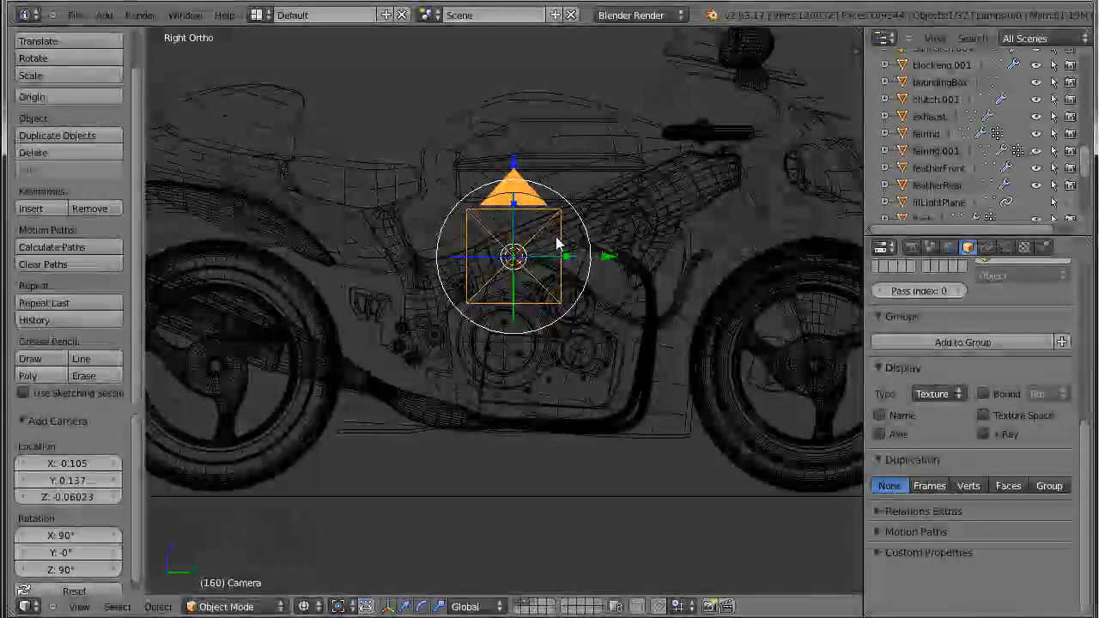
pyautogui.scroll(-3, 554, 282)
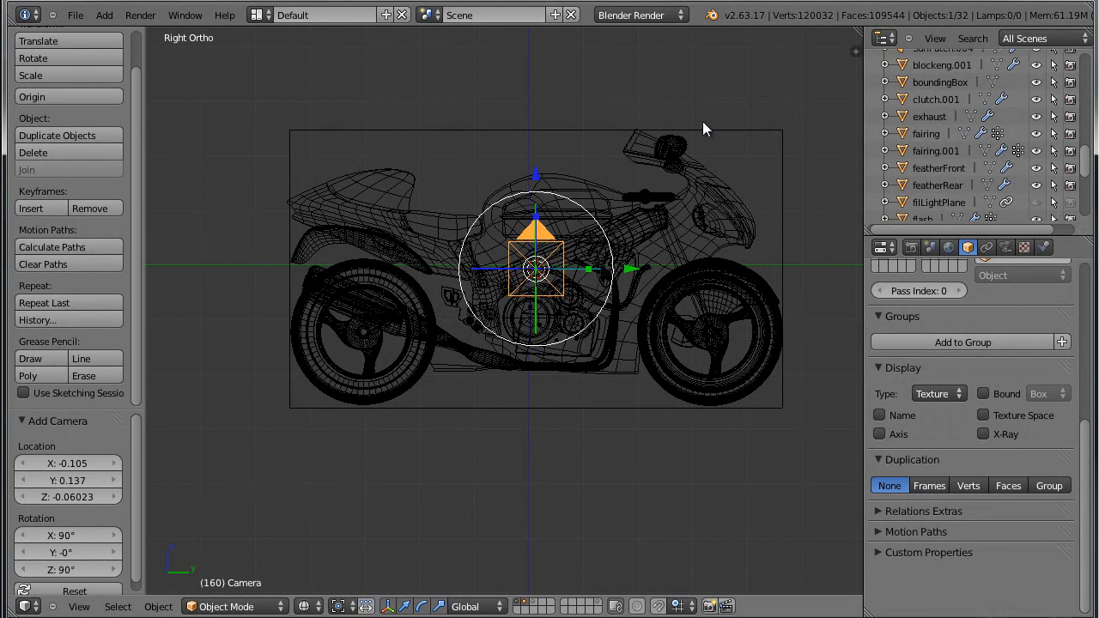
pyautogui.scroll(2, 547, 273)
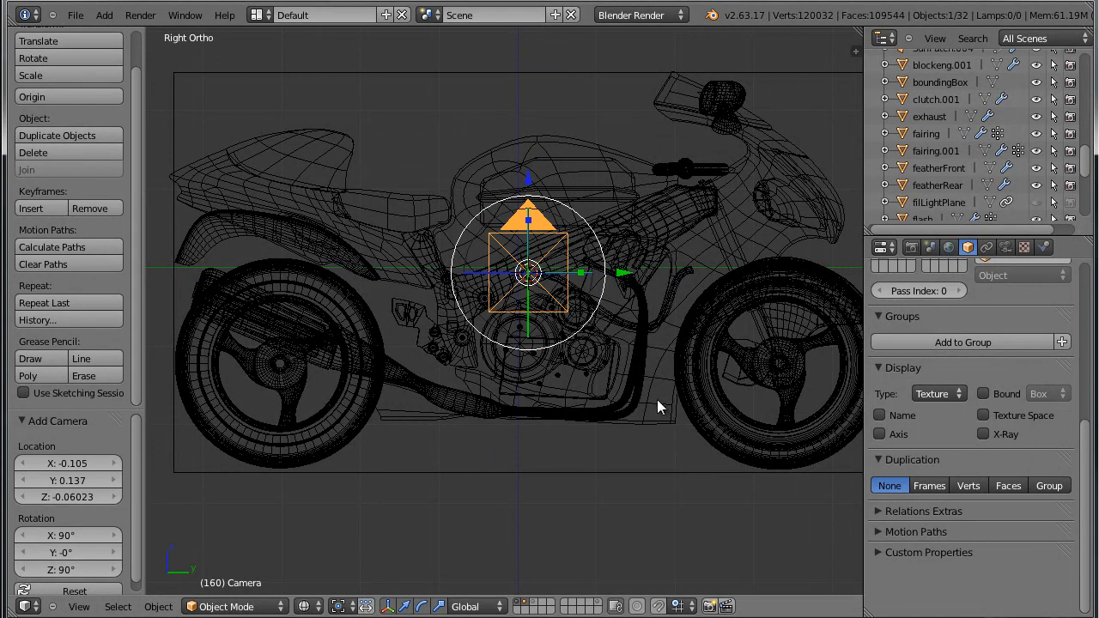
pyautogui.scroll(1, 658, 399)
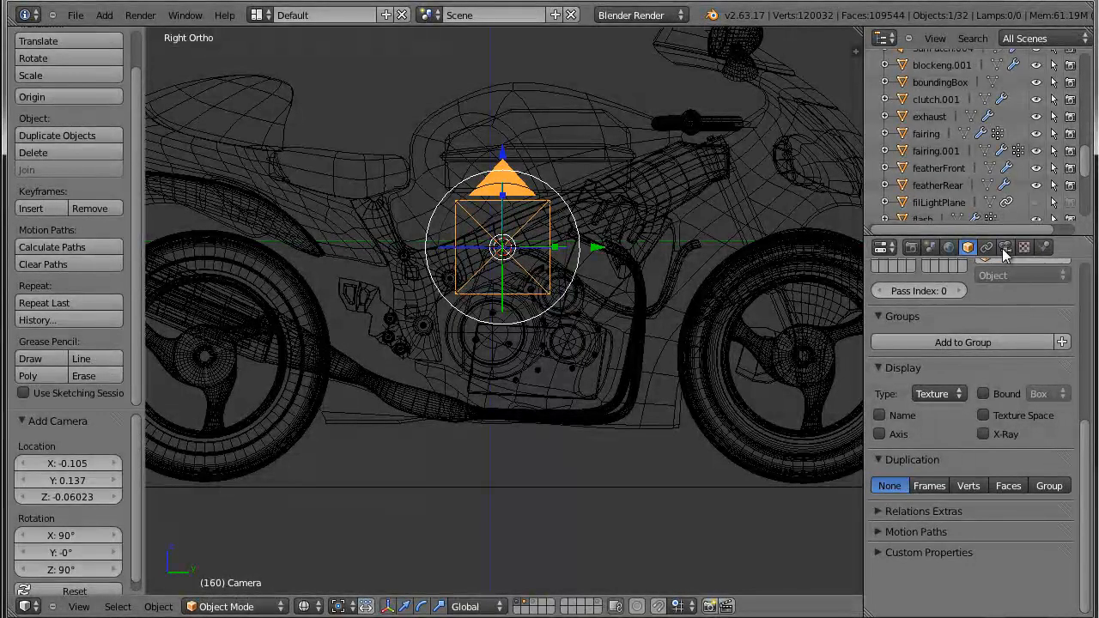
pyautogui.click(1004, 247)
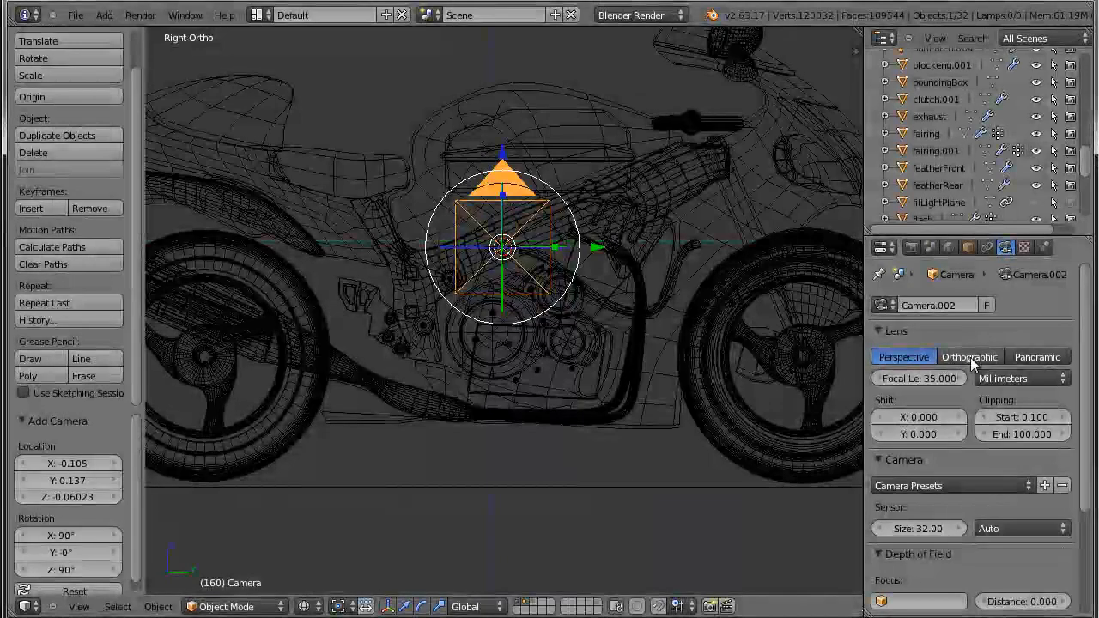
pyautogui.click(973, 364)
# Move the camera 9.602 along X, out of the bounding box and away from the motorcycle's side.
pyautogui.scroll(-3, 604, 420)
pyautogui.moveTo(605, 420); pyautogui.dragTo(516, 448, button='middle')
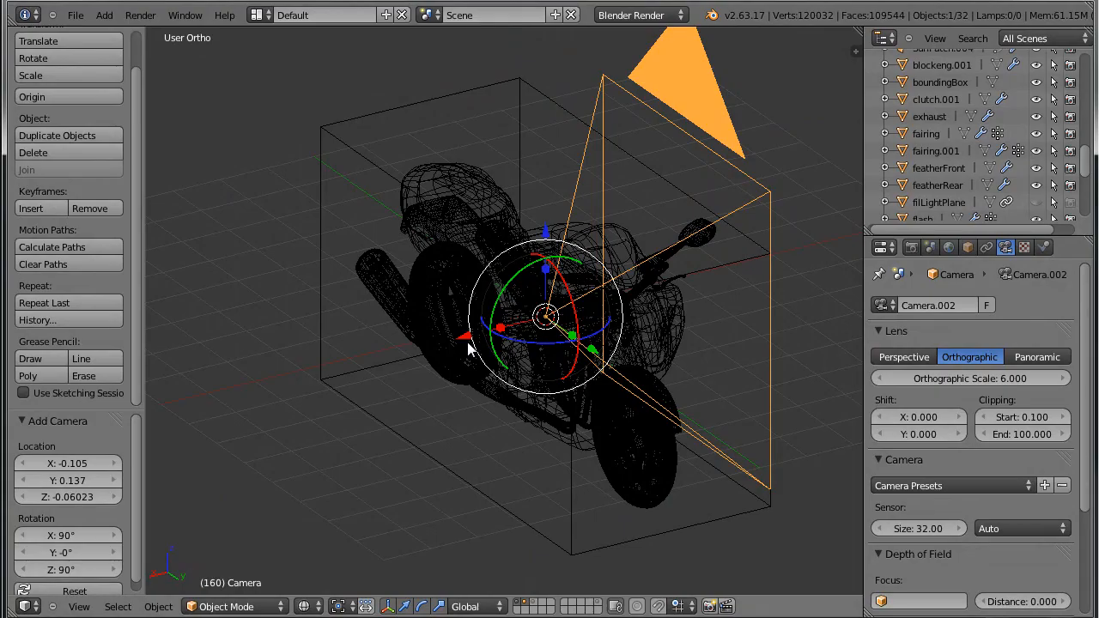
pyautogui.moveTo(469, 341); pyautogui.dragTo(228, 472)
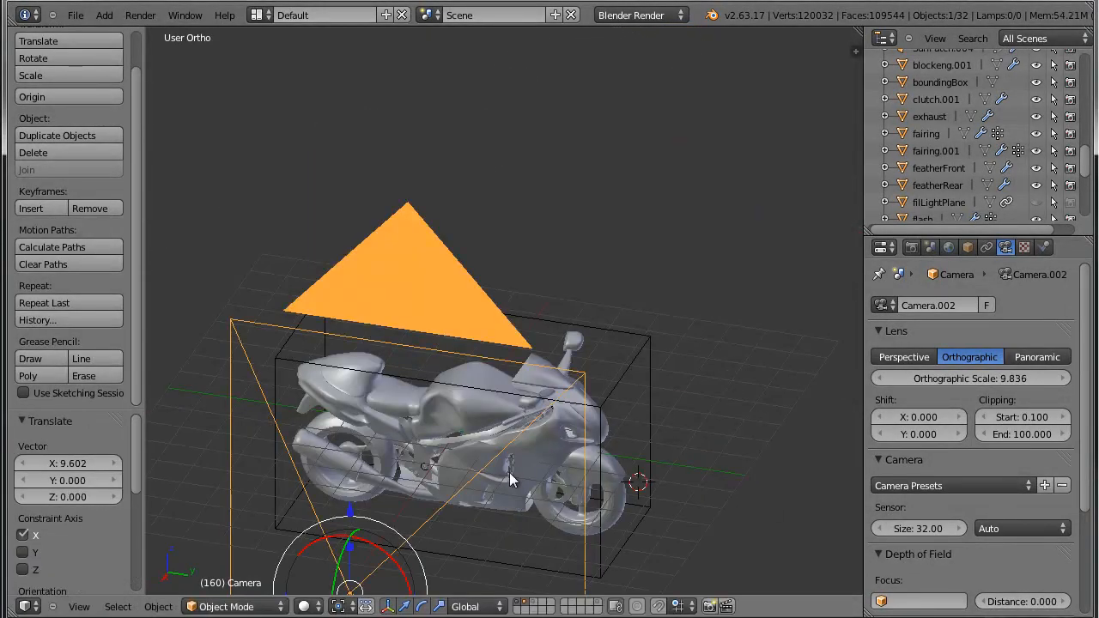
pyautogui.keyDown('shift'); pyautogui.moveTo(509, 472); pyautogui.dragTo(603, 290, button='middle'); pyautogui.keyUp('shift')
pyautogui.moveTo(468, 436); pyautogui.dragTo(535, 418, button='middle')
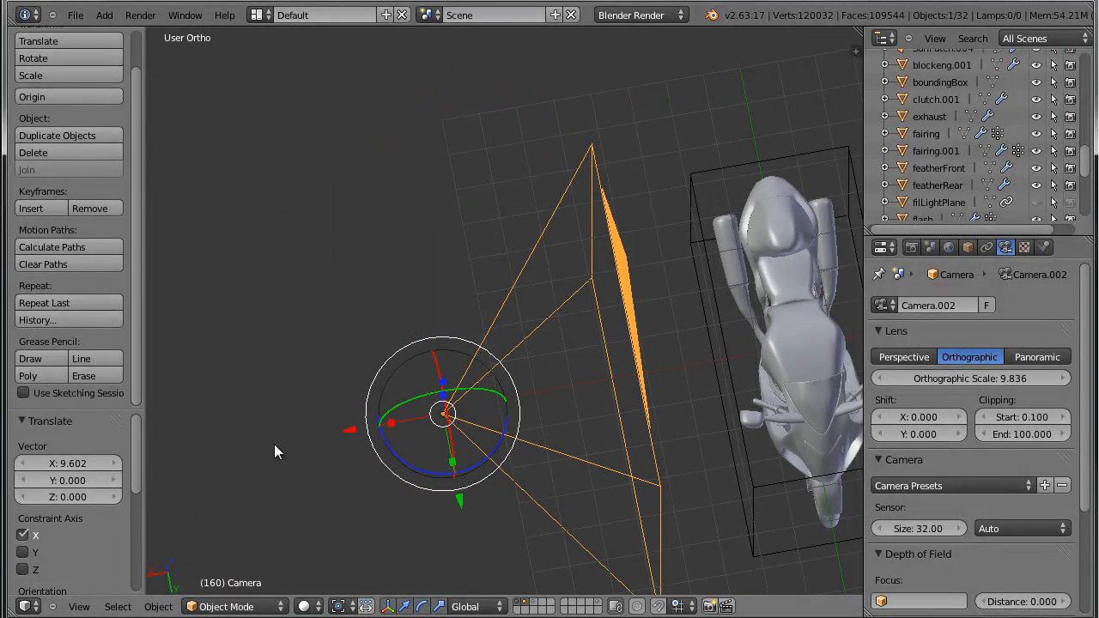
pyautogui.moveTo(606, 408); pyautogui.dragTo(647, 207, button='middle')
pyautogui.moveTo(676, 426); pyautogui.dragTo(711, 240, button='middle')
pyautogui.moveTo(494, 356); pyautogui.dragTo(581, 341, button='middle')
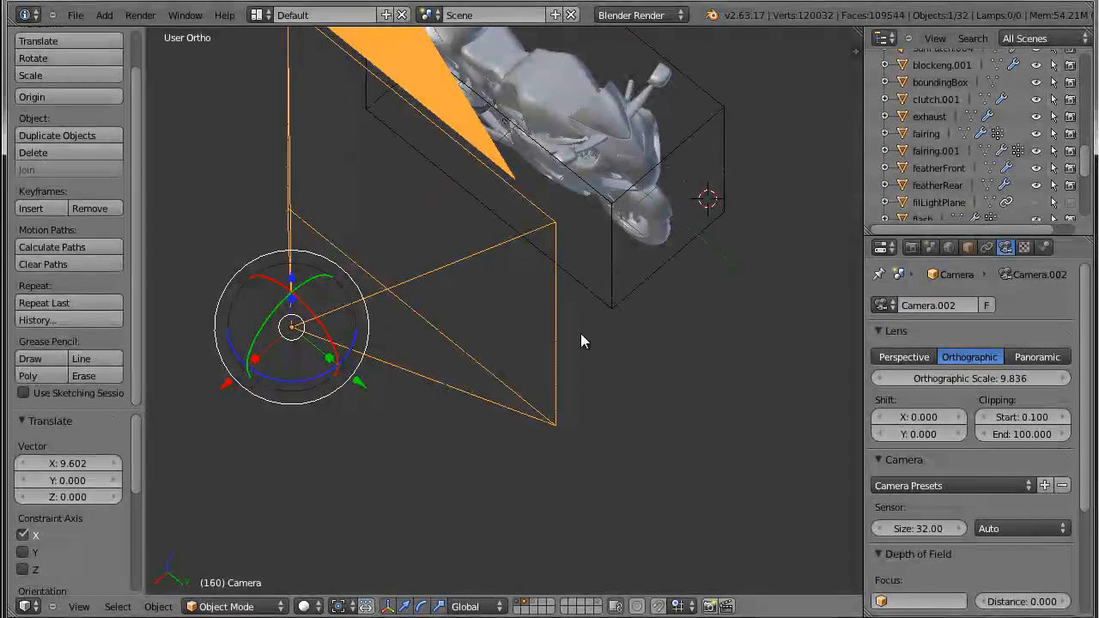
# Look through the camera and set its orthographic scale to 9.5 so the frame closely surrounds the bounding box.
pyautogui.press('KP_0')
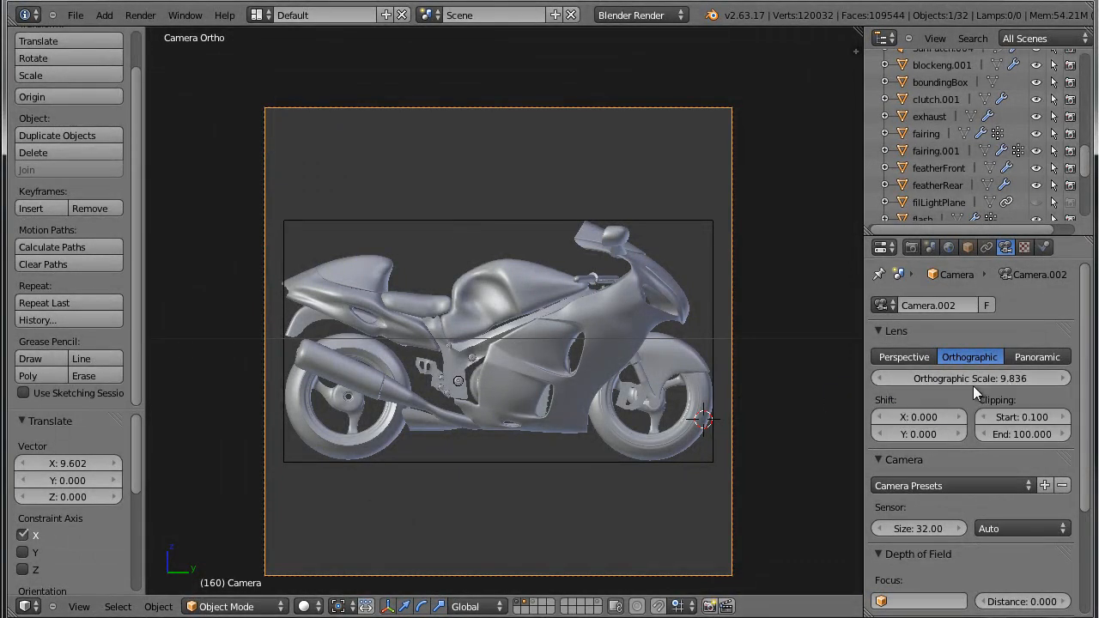
pyautogui.moveTo(1011, 378)
pyautogui.mouseDown()
pyautogui.moveTo(999, 382)
pyautogui.moveTo(1021, 379)
pyautogui.moveTo(1005, 382)
pyautogui.mouseUp()
pyautogui.click(1005, 383)
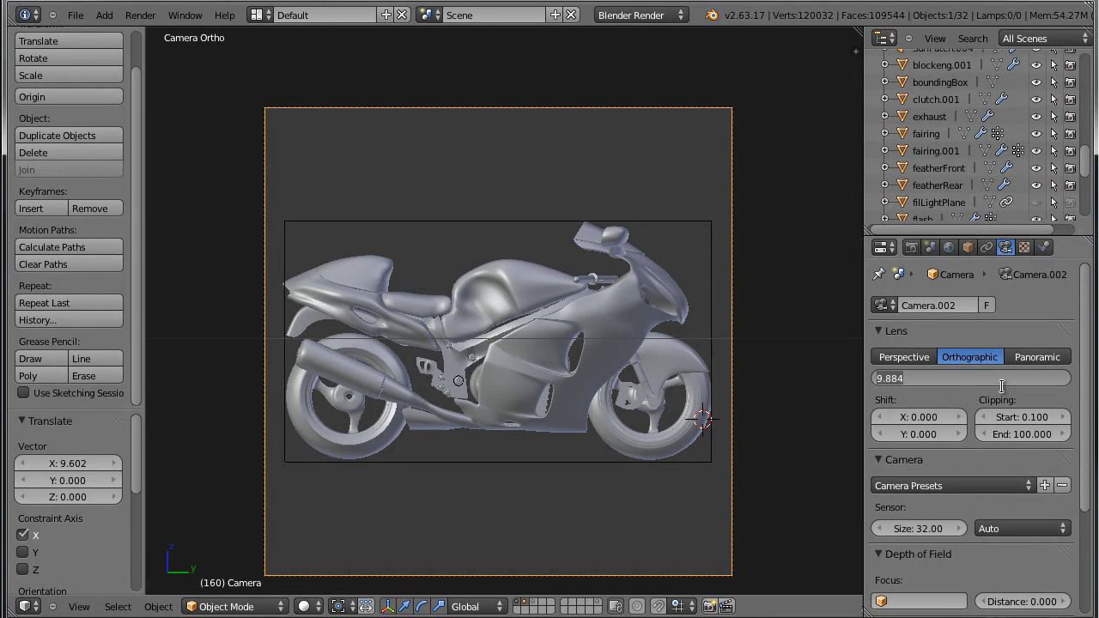
pyautogui.write('9.5')
pyautogui.press('Return')
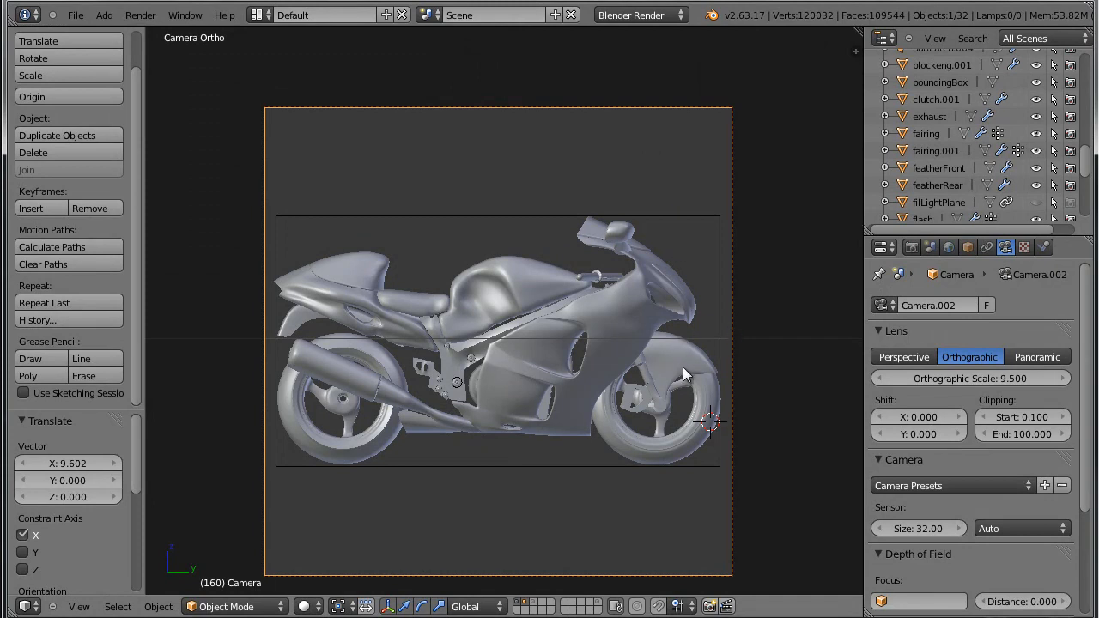
# Select the bounding box around the motorcycle and snap the 3D cursor to its centre.
pyautogui.rightClick(573, 392)
pyautogui.rightClick(526, 220)
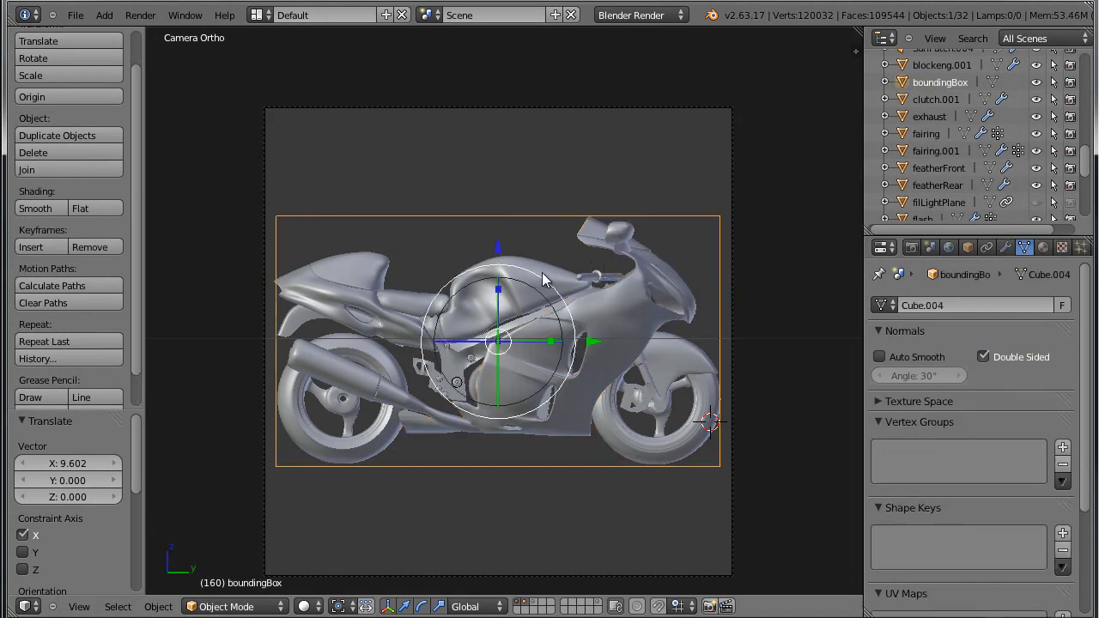
pyautogui.hotkey('shift', 's')
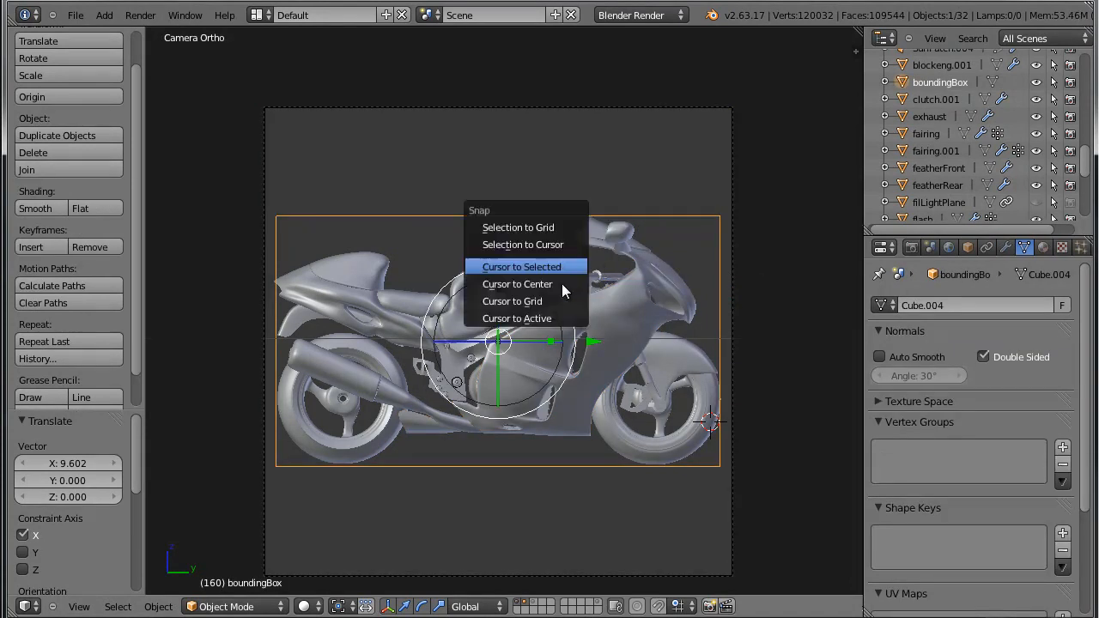
pyautogui.click(574, 268)
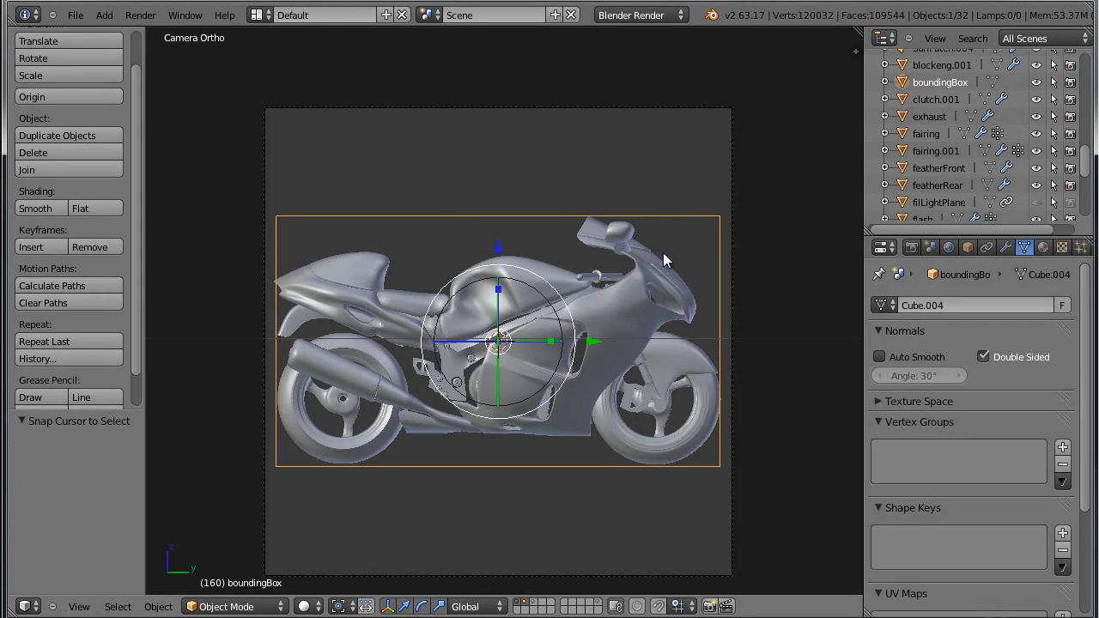
# Add a second camera at the 3D cursor and set its lens type to Orthographic.
pyautogui.rightClick(731, 200)
pyautogui.hotkey('shift', 'a')
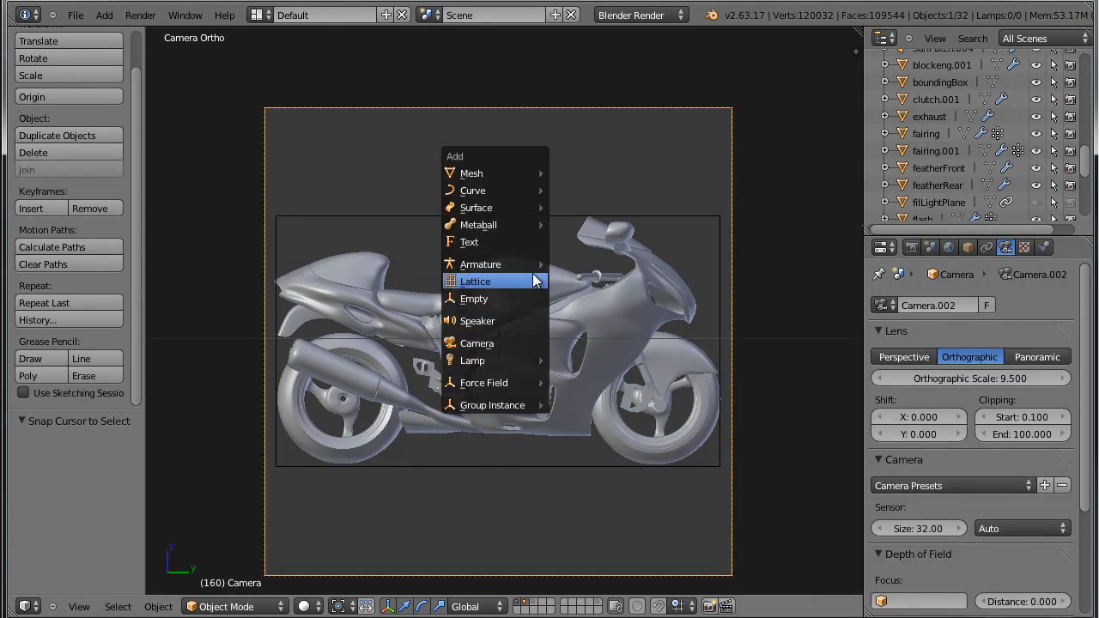
pyautogui.click(531, 344)
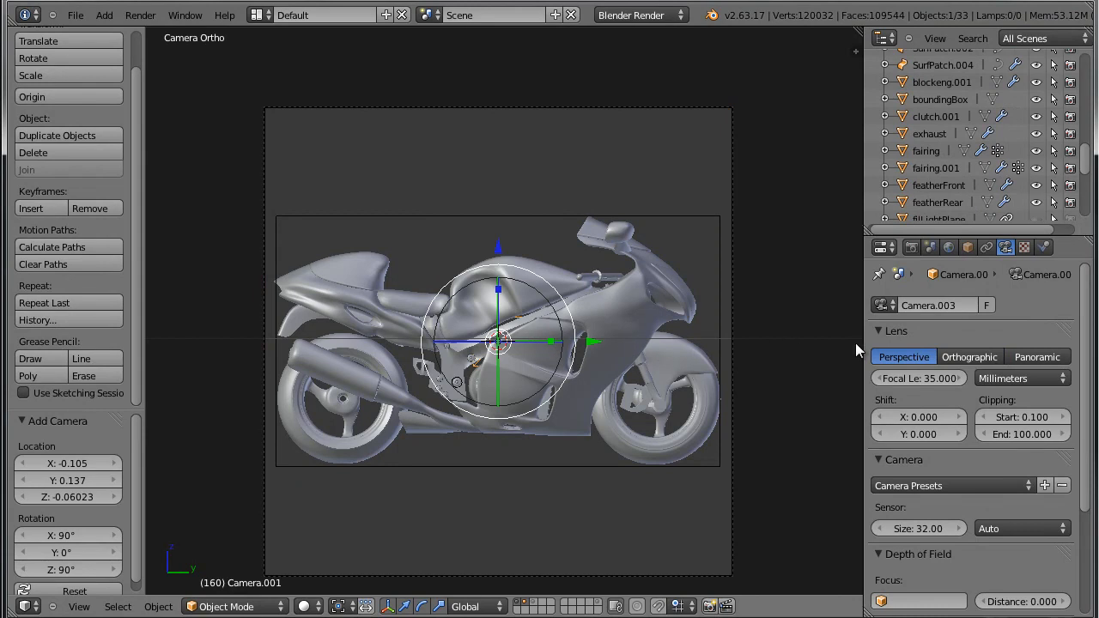
pyautogui.click(978, 356)
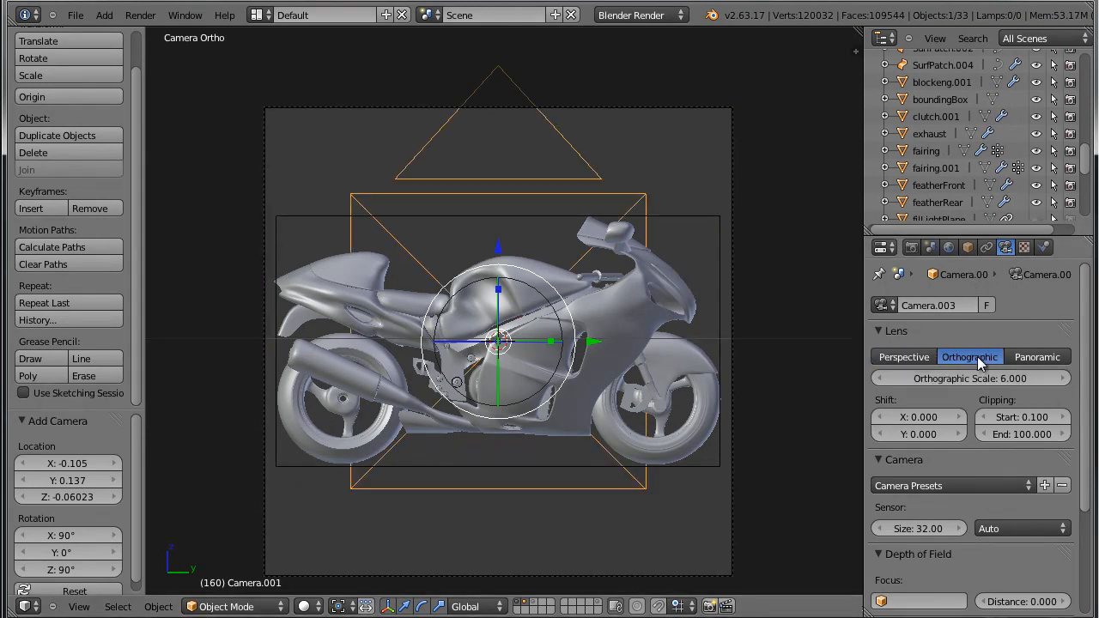
# Rotate the new camera 90° about the global Z axis so it faces the motorcycle's front.
pyautogui.moveTo(607, 363); pyautogui.dragTo(468, 383, button='middle')
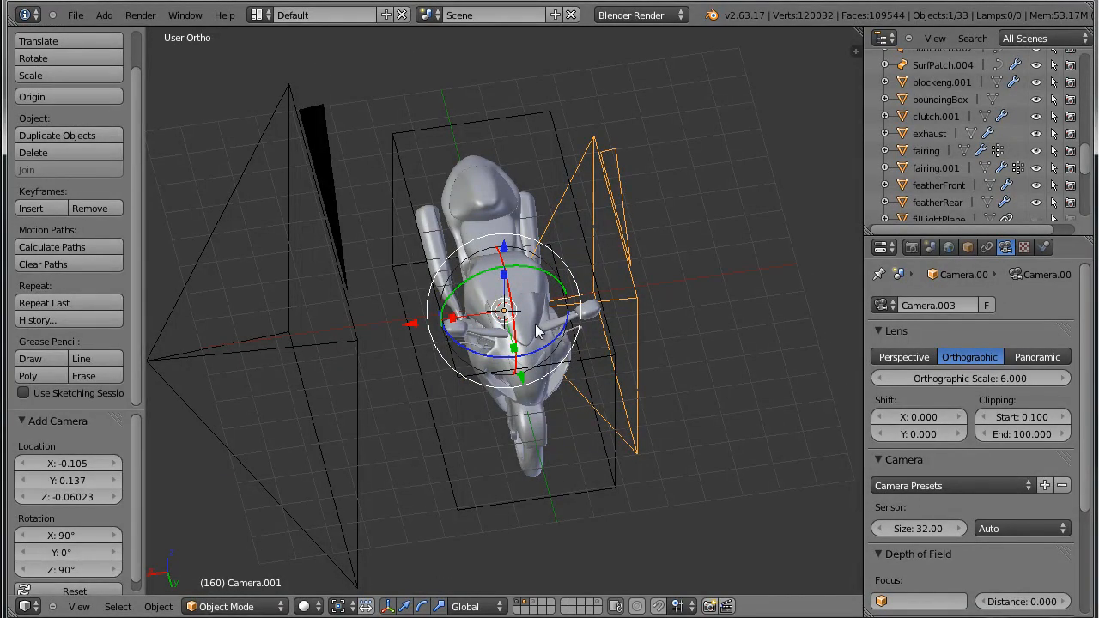
pyautogui.moveTo(531, 353); pyautogui.dragTo(532, 355)
pyautogui.write('90')
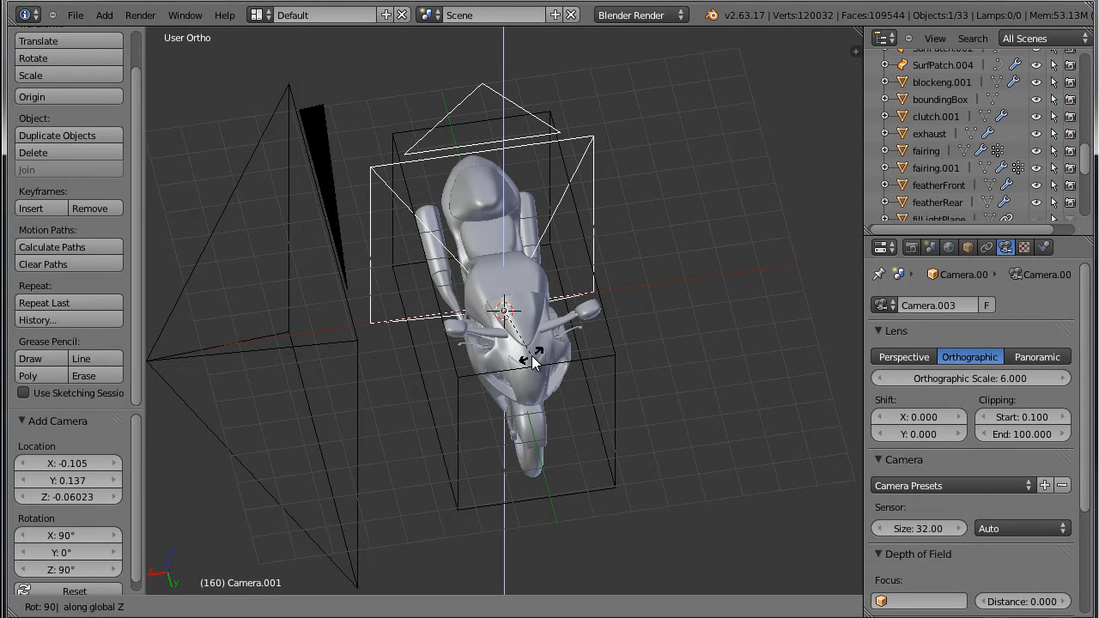
pyautogui.write('-')
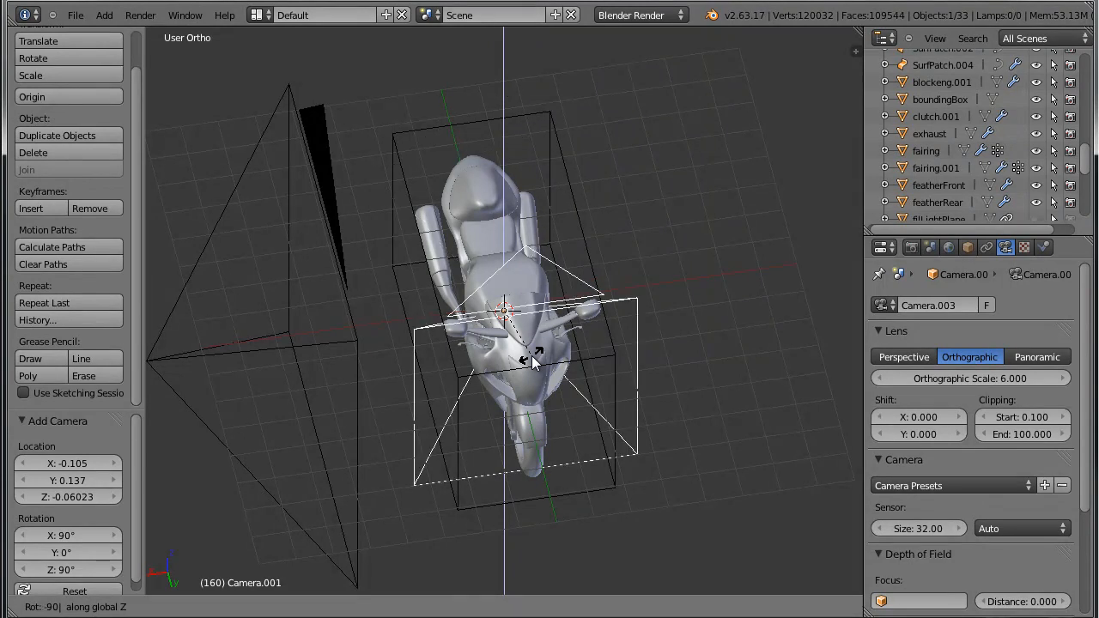
pyautogui.write('-')
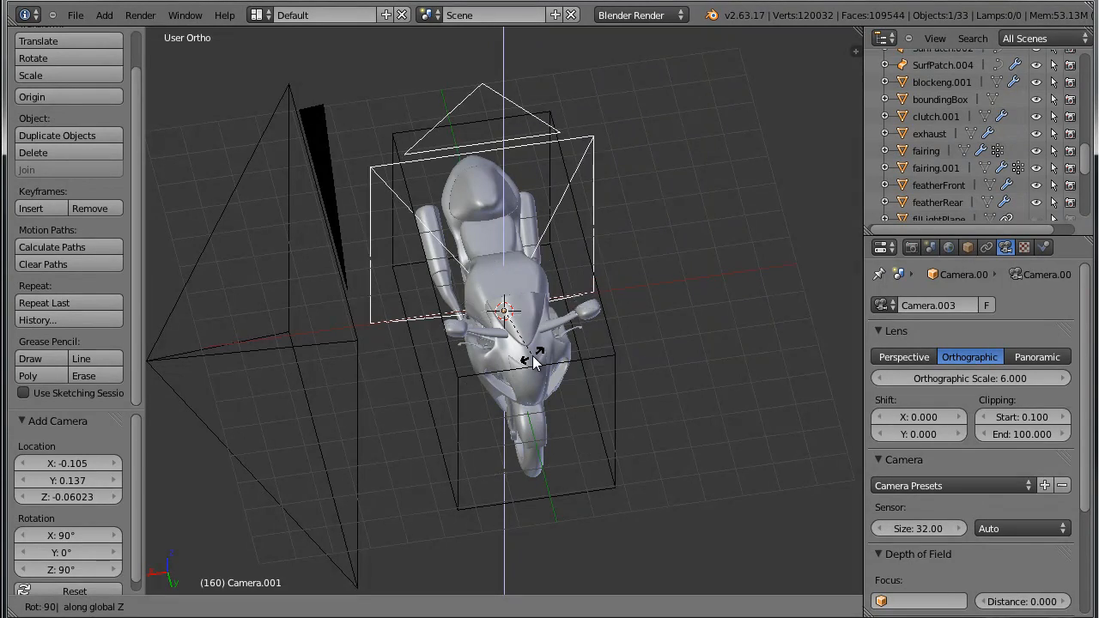
pyautogui.press('Return')
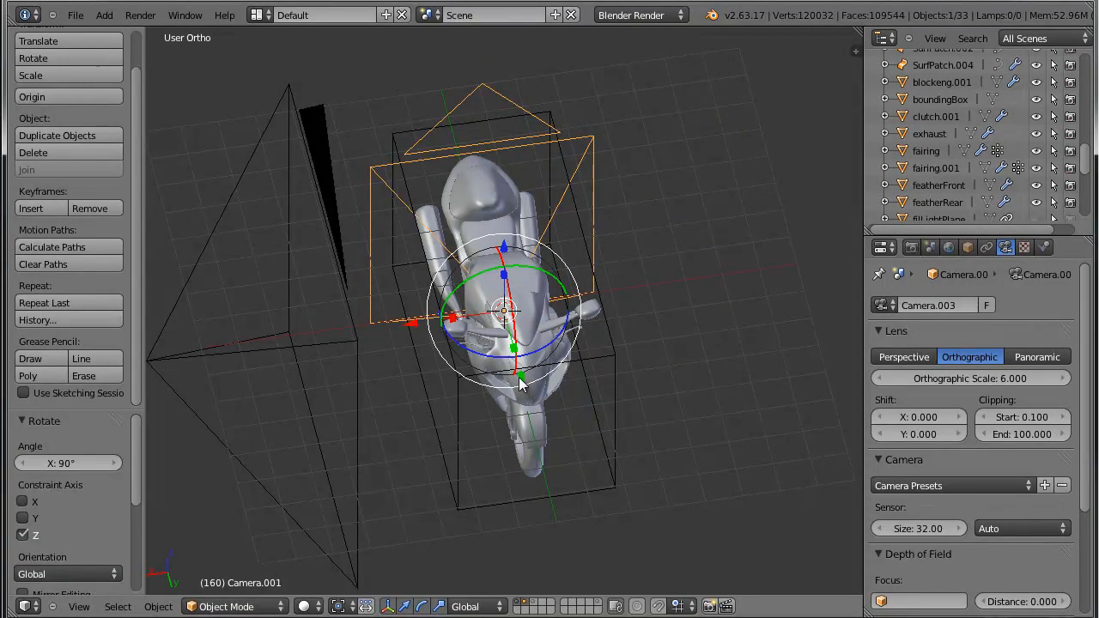
# Move the camera 11.315 along Y, out in front of the motorcycle, and make it the active camera view.
pyautogui.press('g')
pyautogui.press('y')
pyautogui.click(661, 496)
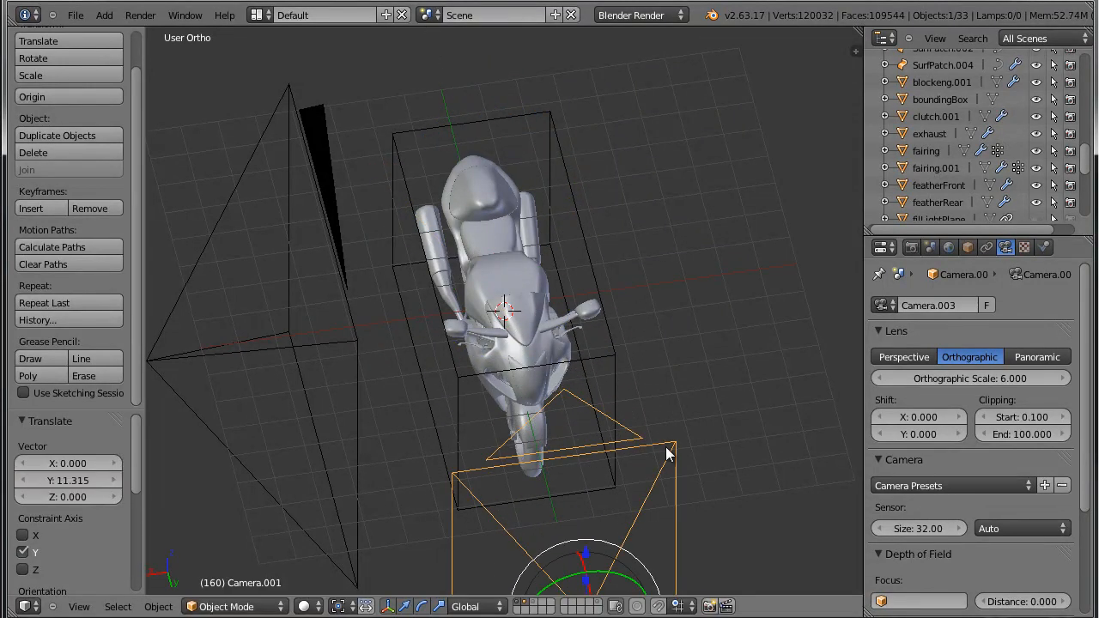
pyautogui.scroll(-2, 660, 496)
pyautogui.moveTo(649, 477); pyautogui.dragTo(665, 357, button='middle')
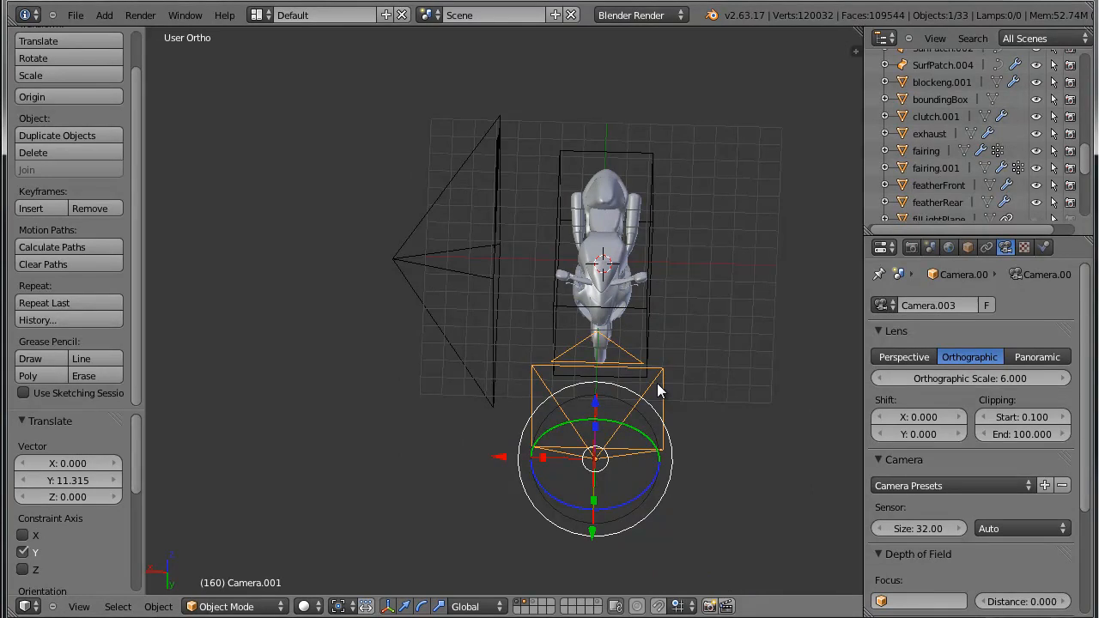
pyautogui.press('ctrl+KP_0')
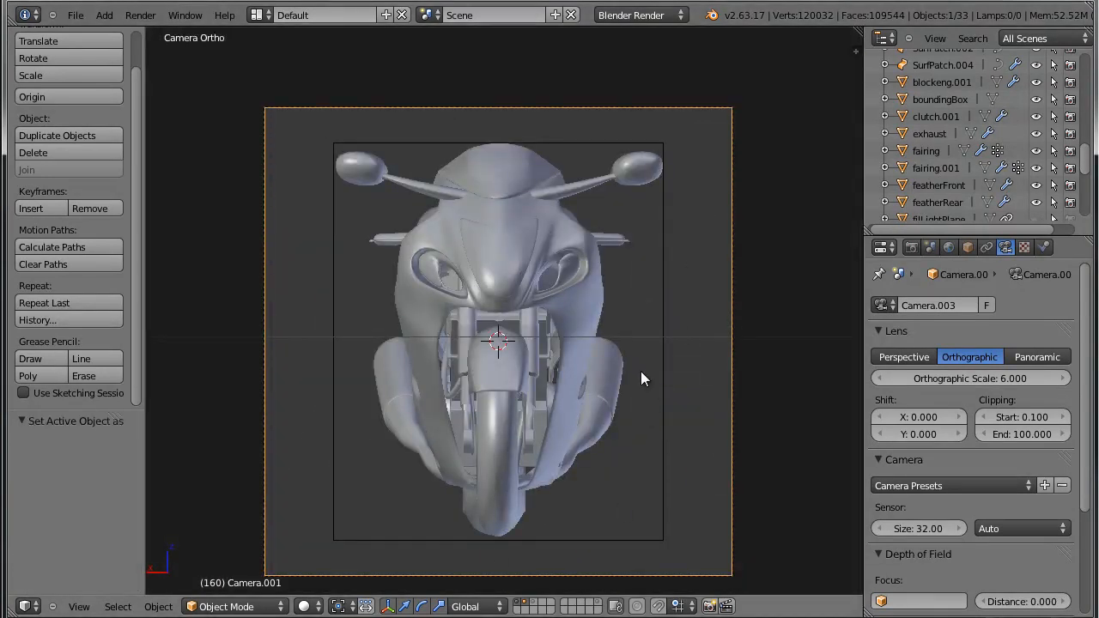
# Move the front camera a further 2.388 along Y, away from the bounding box, and look through it again.
pyautogui.moveTo(698, 246); pyautogui.dragTo(620, 413, button='middle')
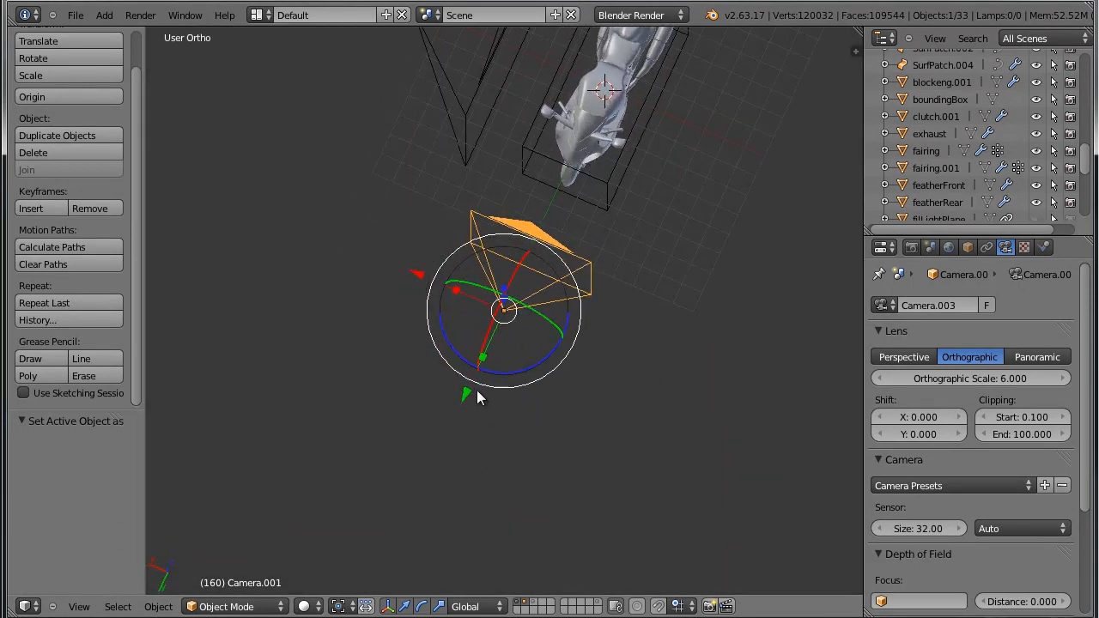
pyautogui.moveTo(467, 396); pyautogui.dragTo(426, 426)
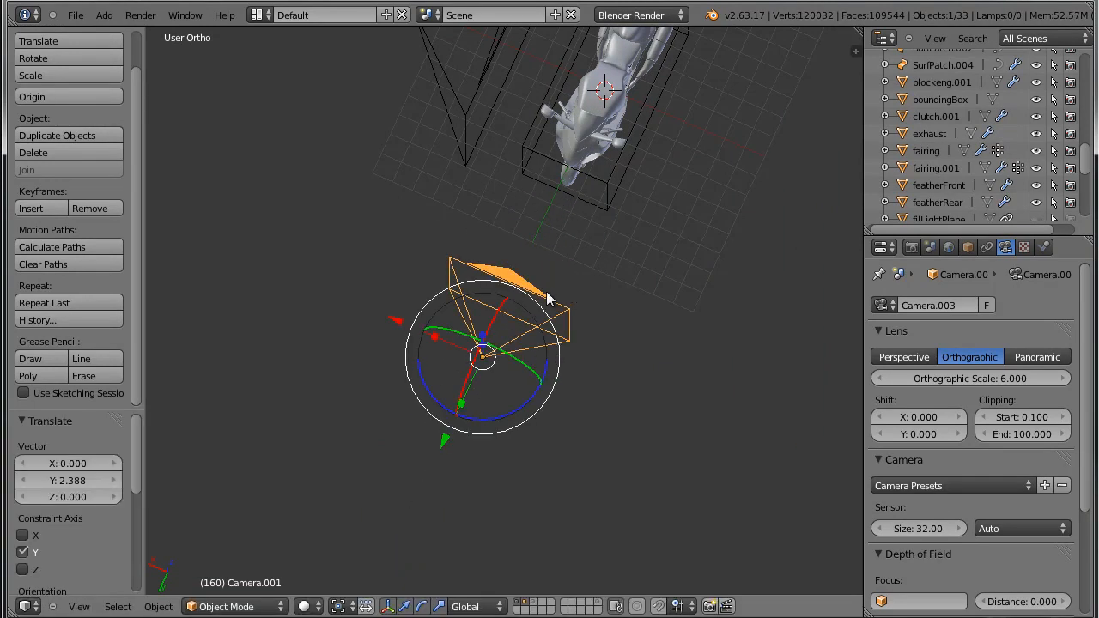
pyautogui.moveTo(572, 332); pyautogui.dragTo(614, 267, button='middle')
pyautogui.moveTo(642, 393); pyautogui.dragTo(447, 422, button='middle')
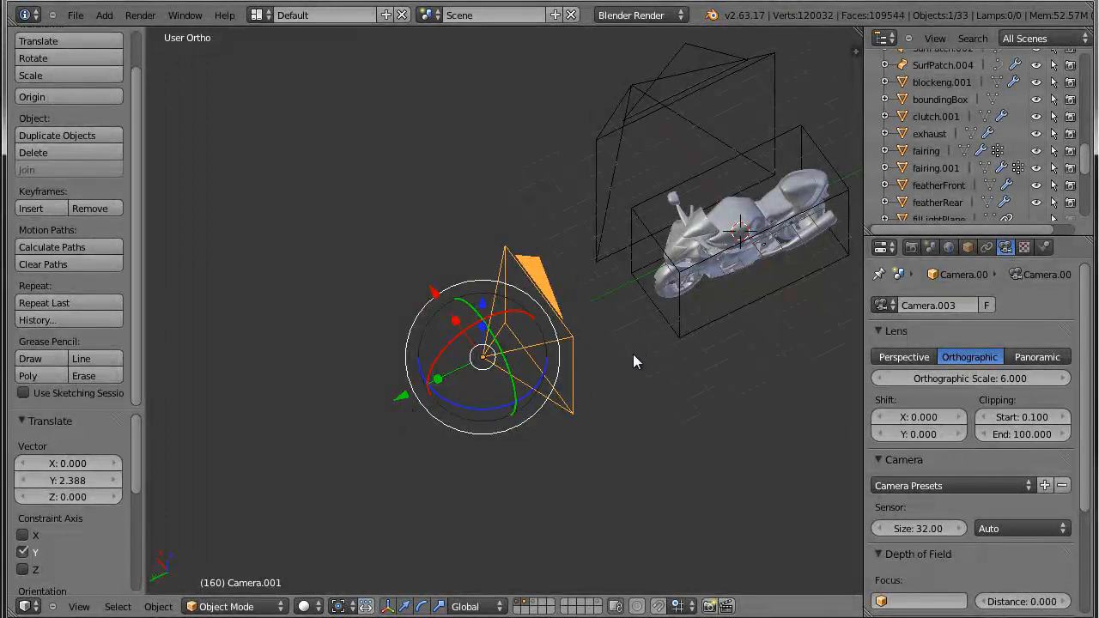
pyautogui.press('KP_0')
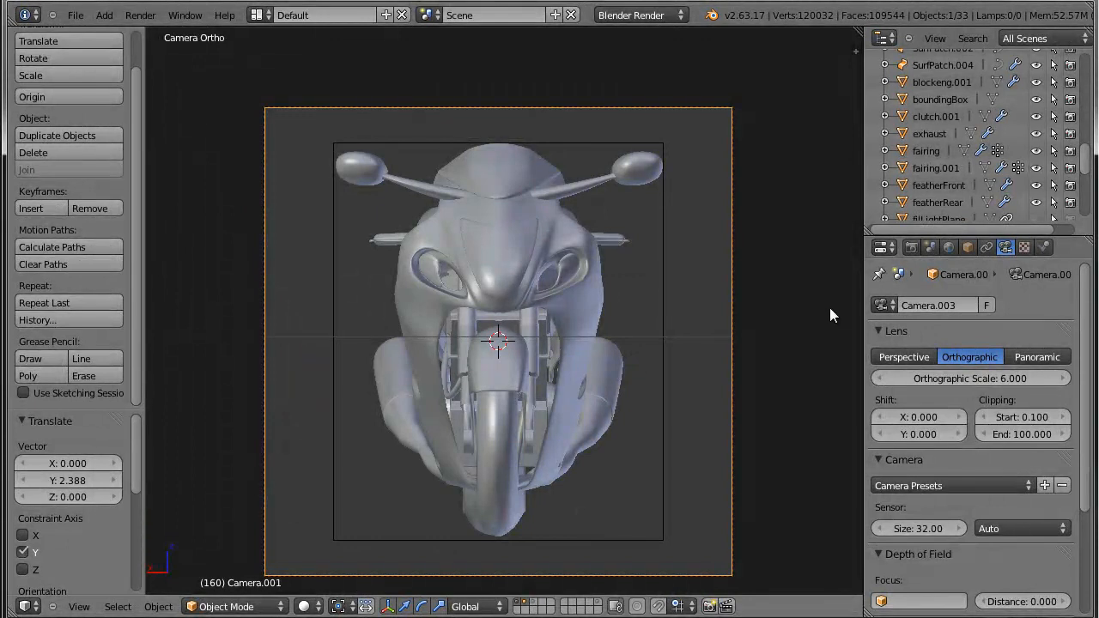
# Rename the front camera's data block as frontCamera.
pyautogui.click(938, 306)
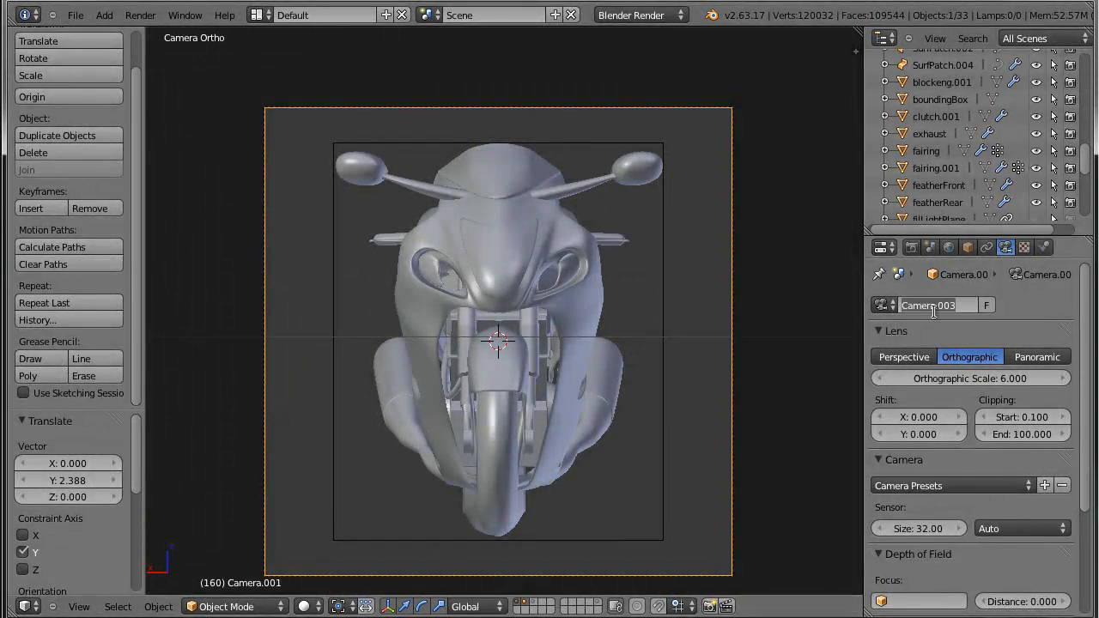
pyautogui.write('fron')
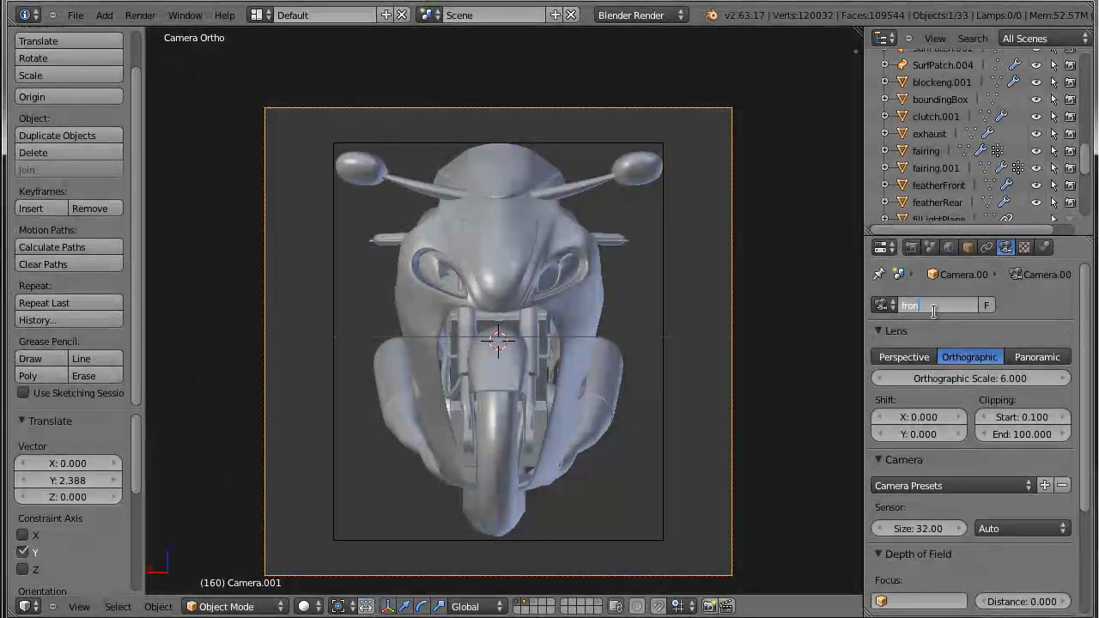
pyautogui.write('tCamera')
pyautogui.press('Return')
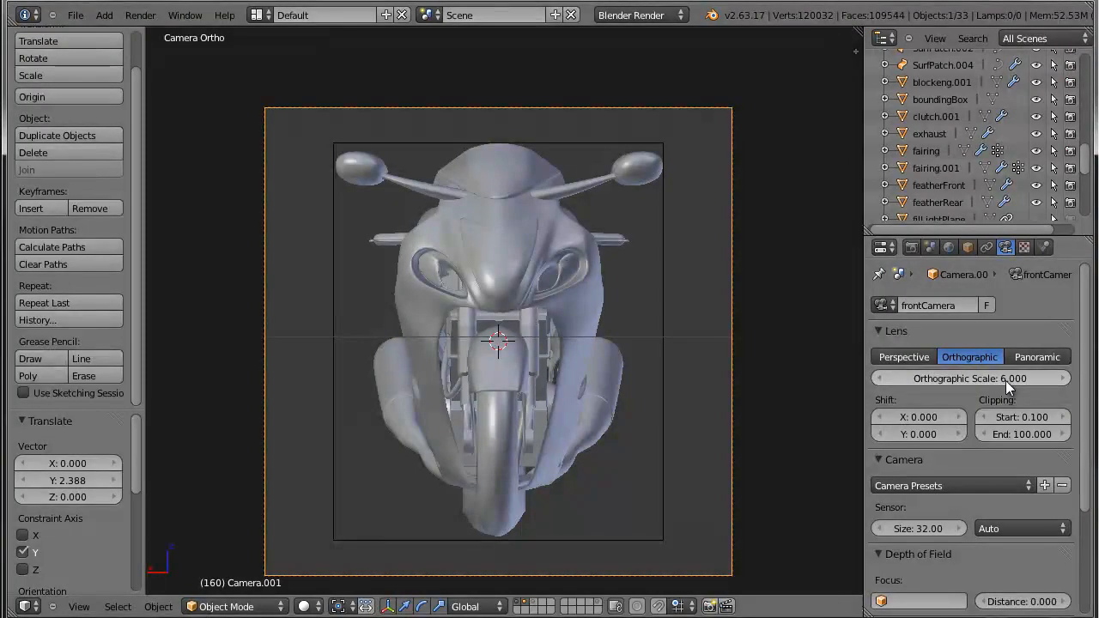
# Check the side camera's orthographic scale, set frontCamera's scale to the same 9.5 and look through it.
pyautogui.moveTo(705, 369); pyautogui.dragTo(350, 150, button='middle')
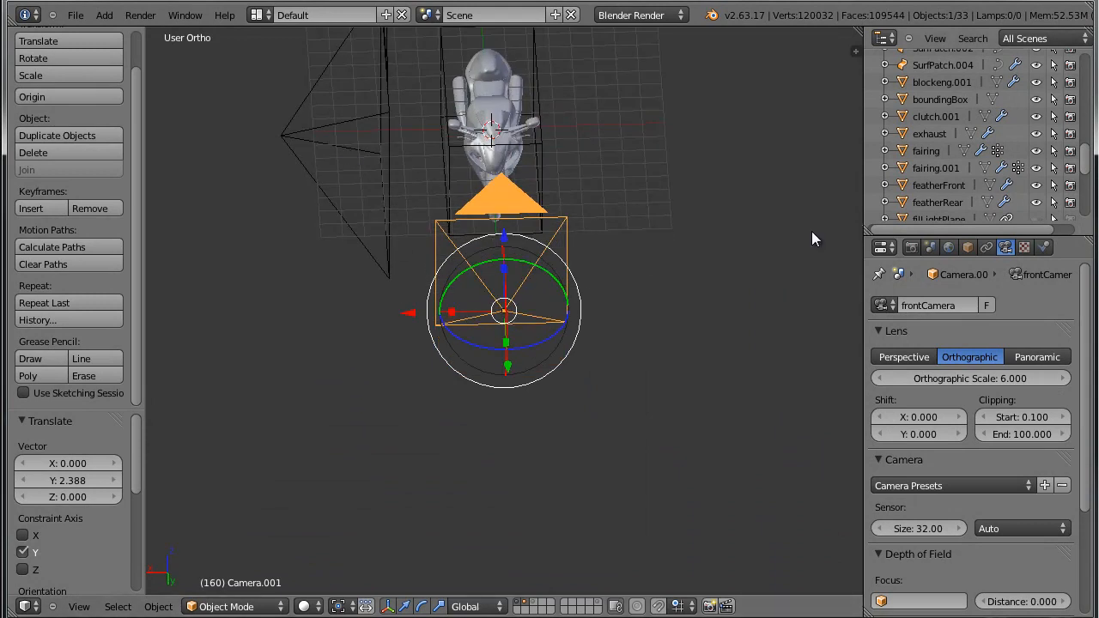
pyautogui.moveTo(395, 132); pyautogui.dragTo(800, 293, button='right')
pyautogui.press('Escape')
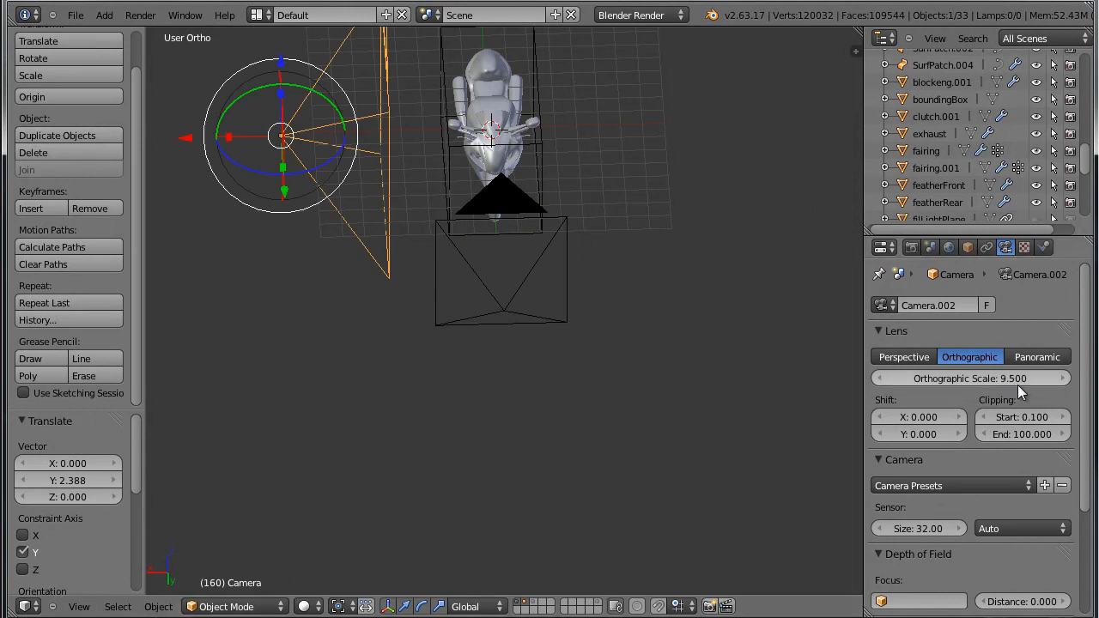
pyautogui.moveTo(640, 325); pyautogui.dragTo(585, 255, button='middle')
pyautogui.rightClick(560, 255)
pyautogui.click(1003, 381)
pyautogui.write('9.5')
pyautogui.press('Return')
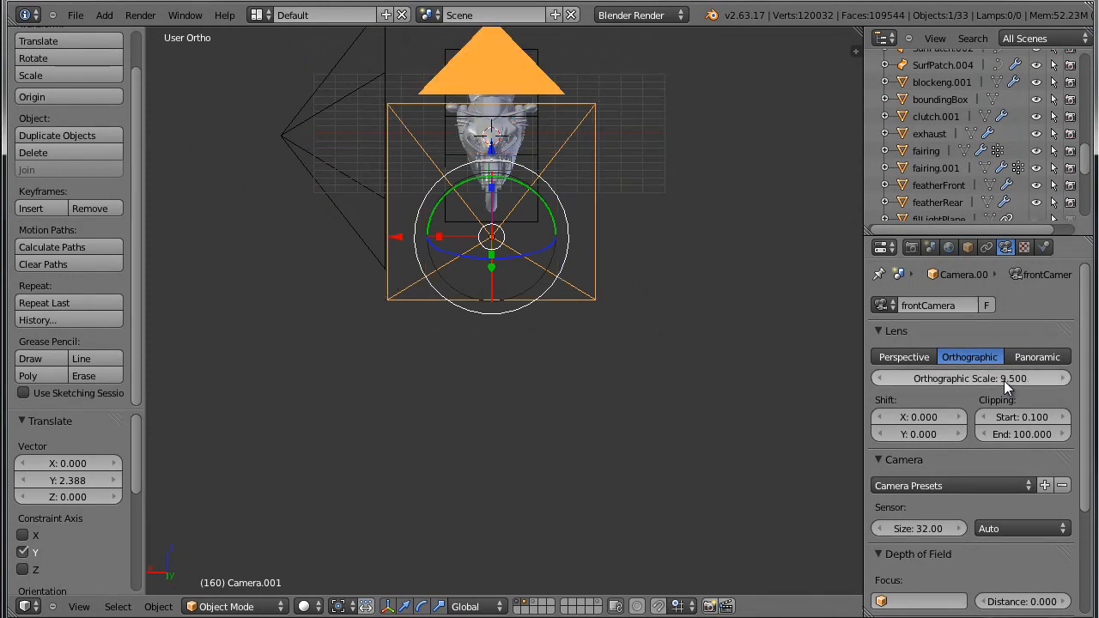
pyautogui.press('KP_0')
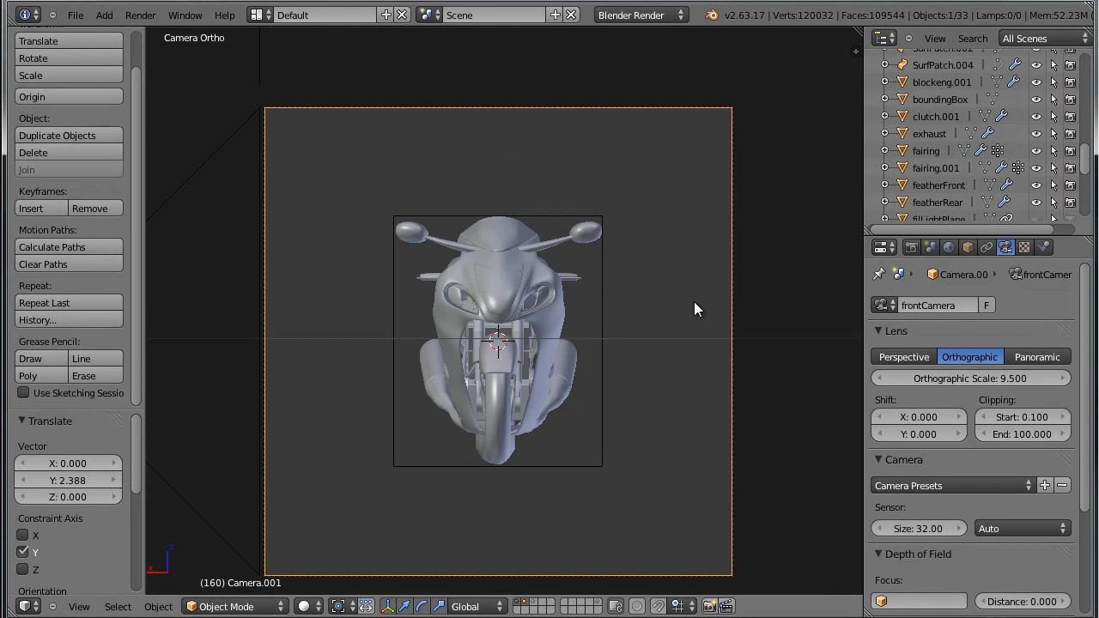
# Make the side camera the active camera and compare its framing of the bounding box with the front view.
pyautogui.press('KP_0')
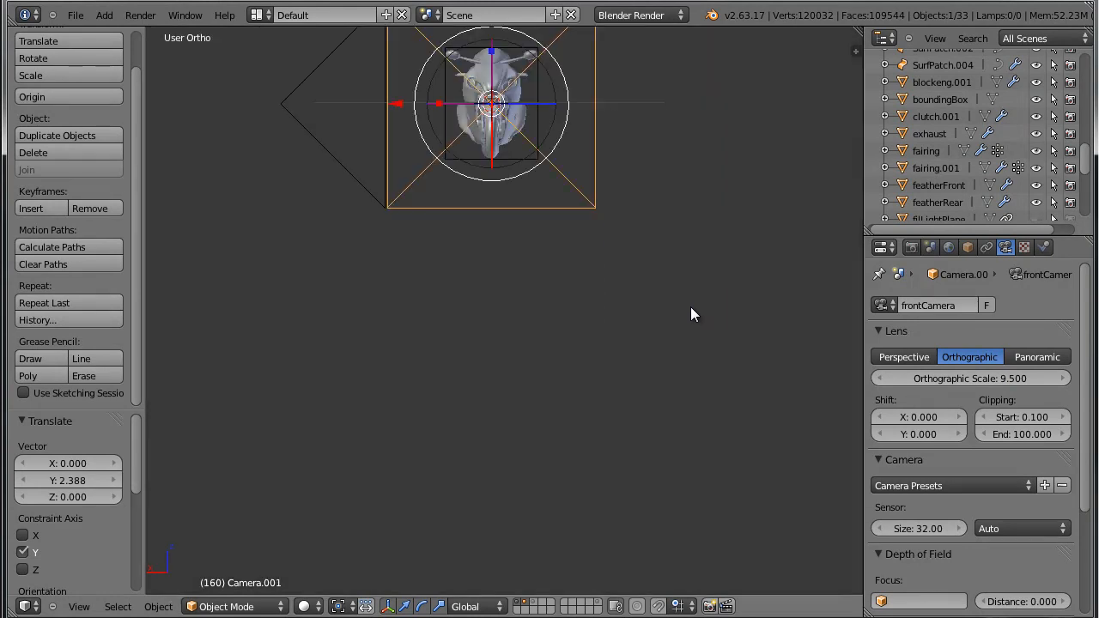
pyautogui.press('KP_0')
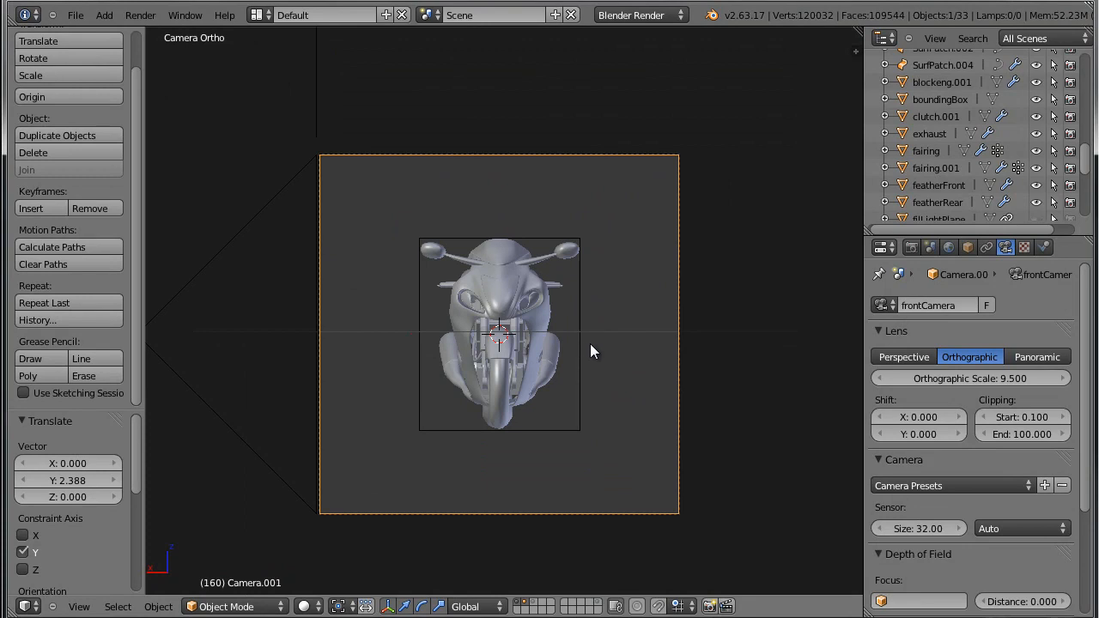
pyautogui.press('KP_3')
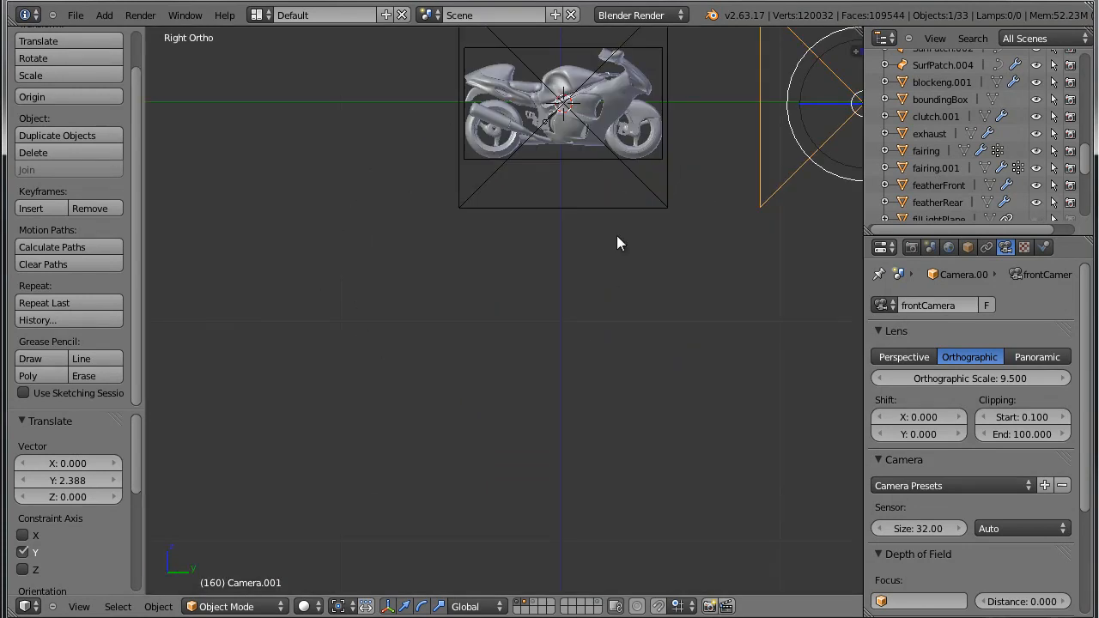
pyautogui.rightClick(627, 213)
pyautogui.press('ctrl+KP_0')
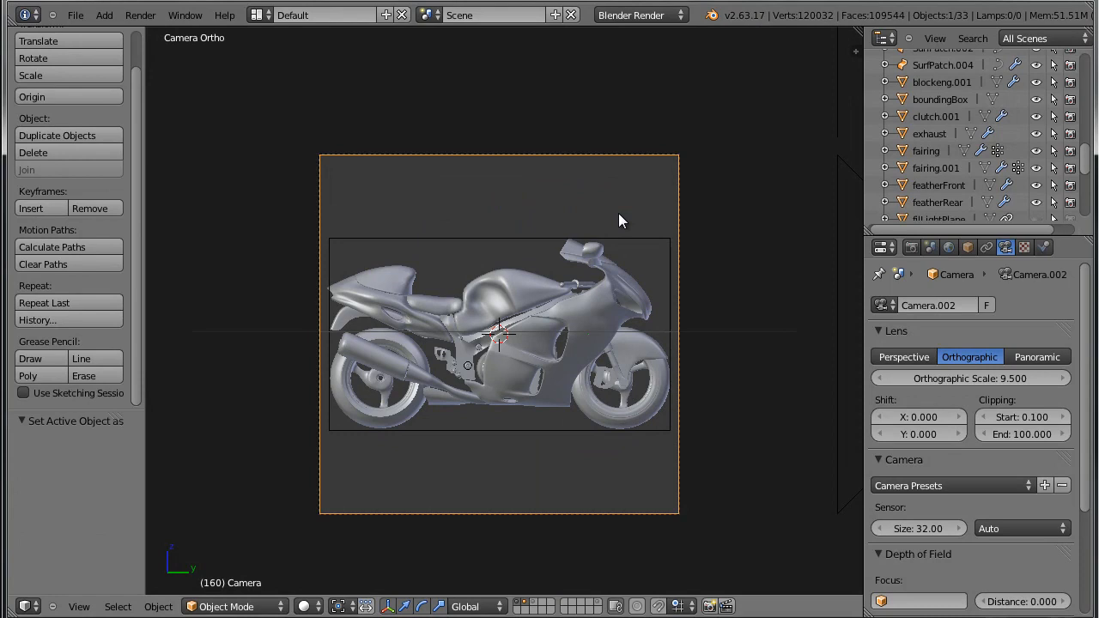
# Make frontCamera the active camera again, set its orthographic scale to 8.5 and check the framing around the bounding box.
pyautogui.scroll(-3, 618, 217)
pyautogui.moveTo(618, 217); pyautogui.dragTo(577, 302, button='middle')
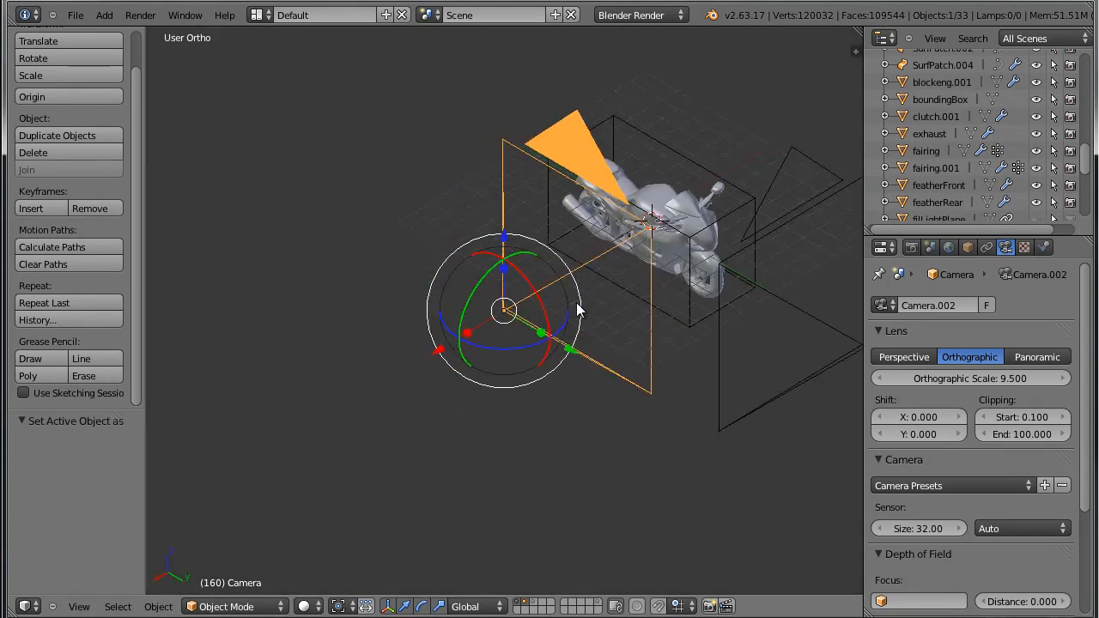
pyautogui.rightClick(722, 336)
pyautogui.press('ctrl+KP_0')
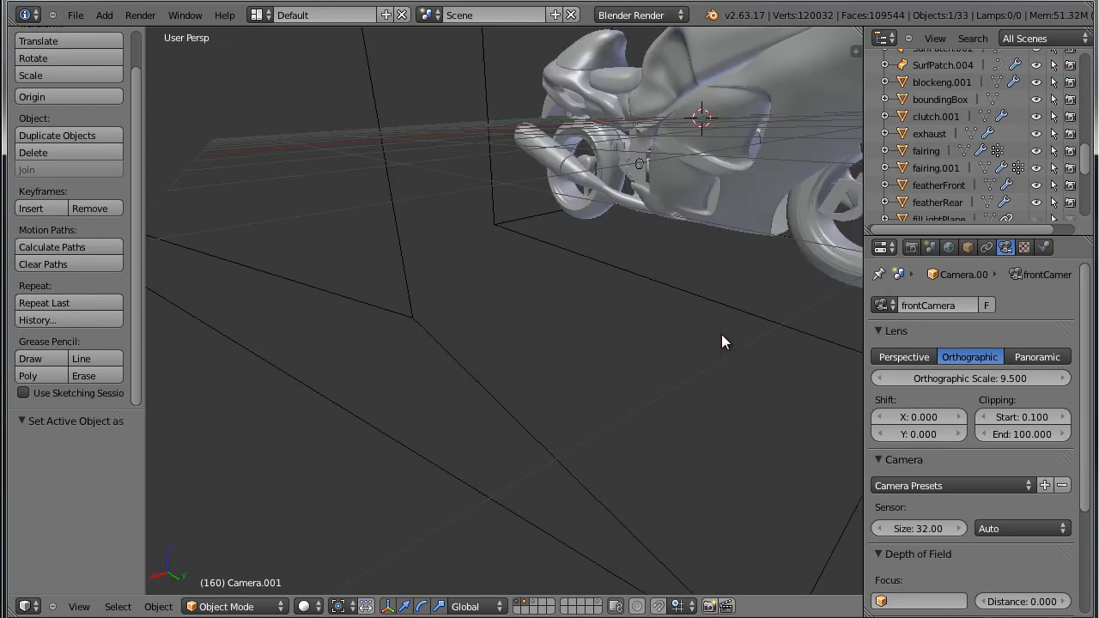
pyautogui.scroll(1, 646, 385)
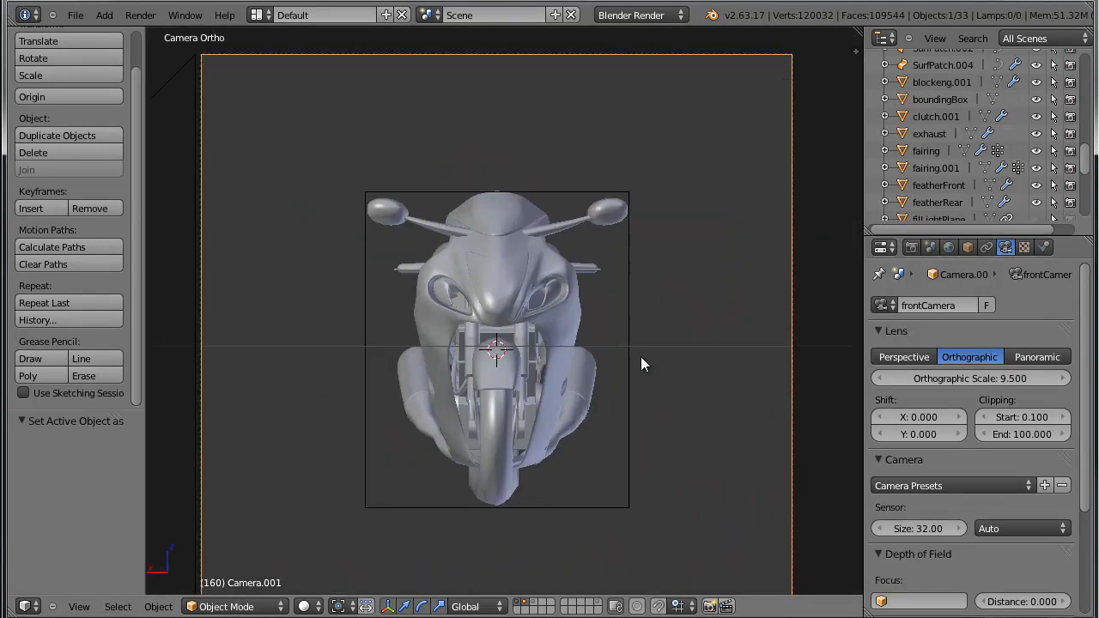
pyautogui.scroll(-2, 640, 353)
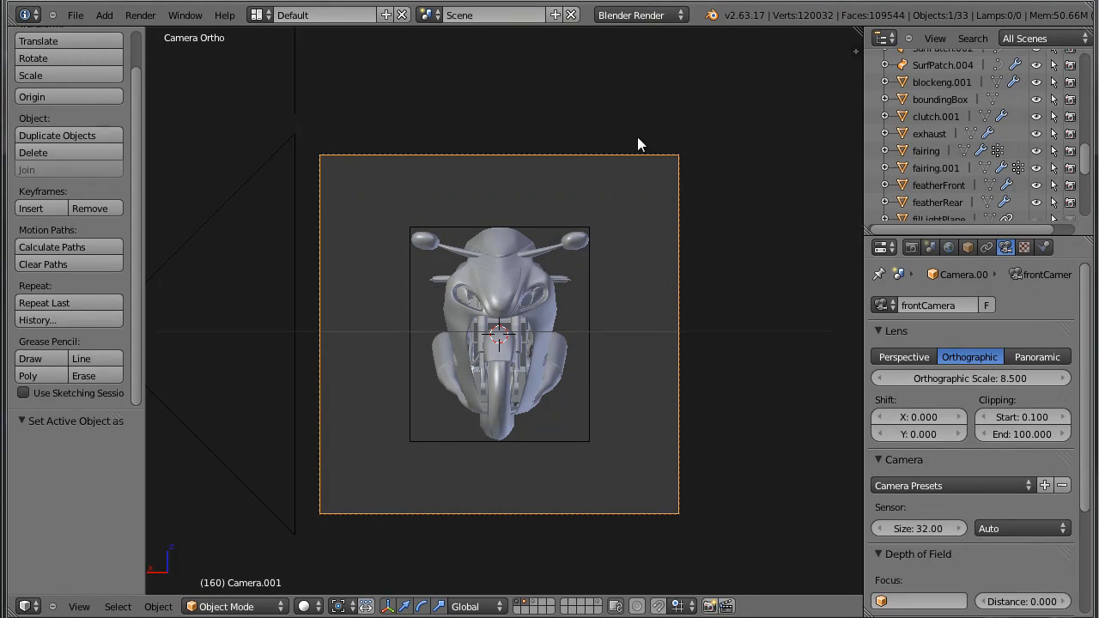
pyautogui.moveTo(474, 426); pyautogui.dragTo(457, 476, button='middle')
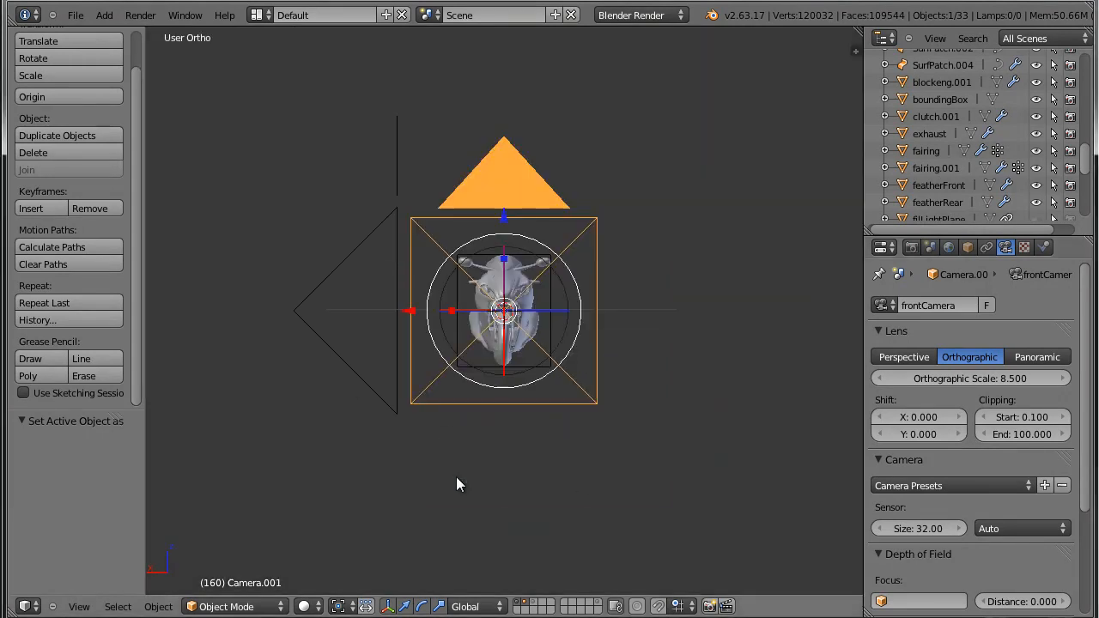
pyautogui.press('KP_0')
pyautogui.scroll(5, 571, 382)
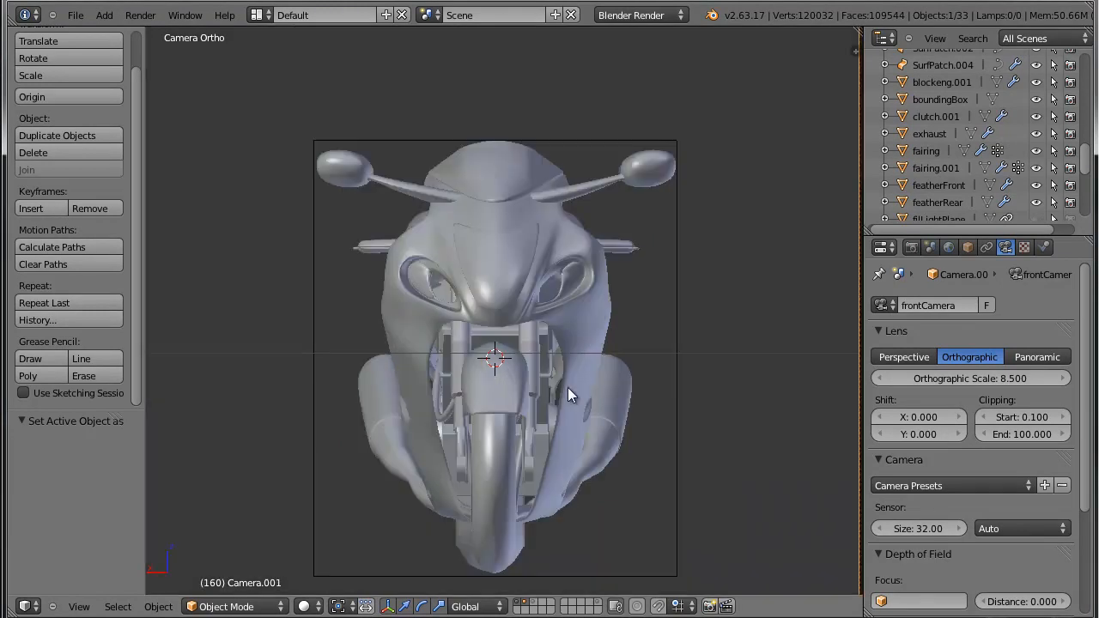
# Select the bounding box around the motorcycle and restrict its selection in the viewport.
pyautogui.scroll(-2, 506, 244)
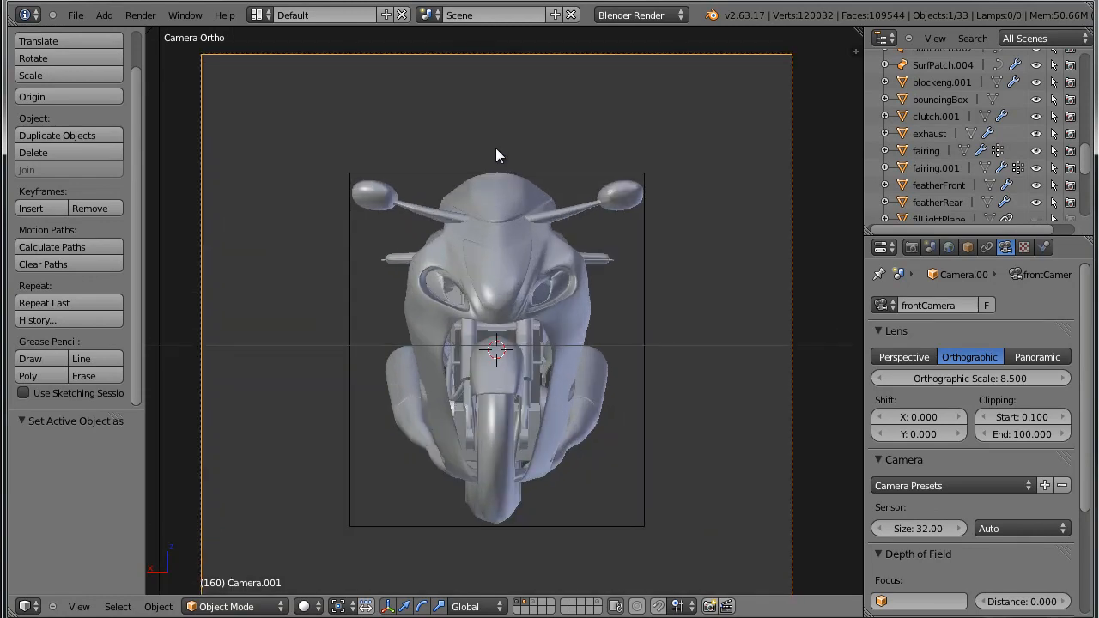
pyautogui.moveTo(486, 166); pyautogui.dragTo(615, 233, button='middle')
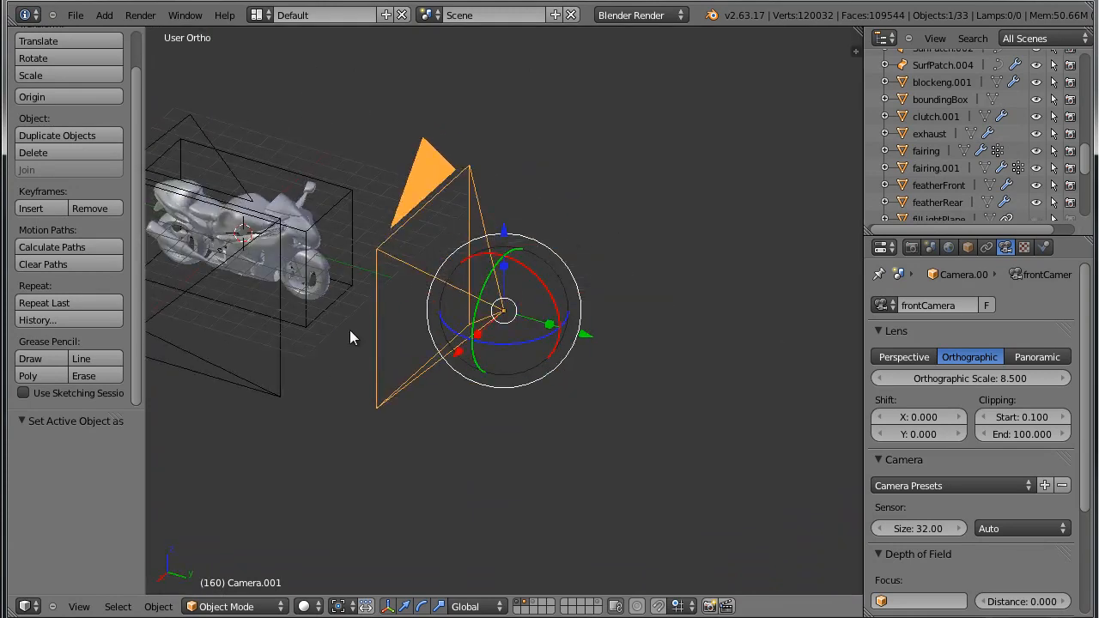
pyautogui.keyDown('shift'); pyautogui.moveTo(327, 337); pyautogui.dragTo(550, 452, button='middle'); pyautogui.keyUp('shift')
pyautogui.scroll(3, 558, 440)
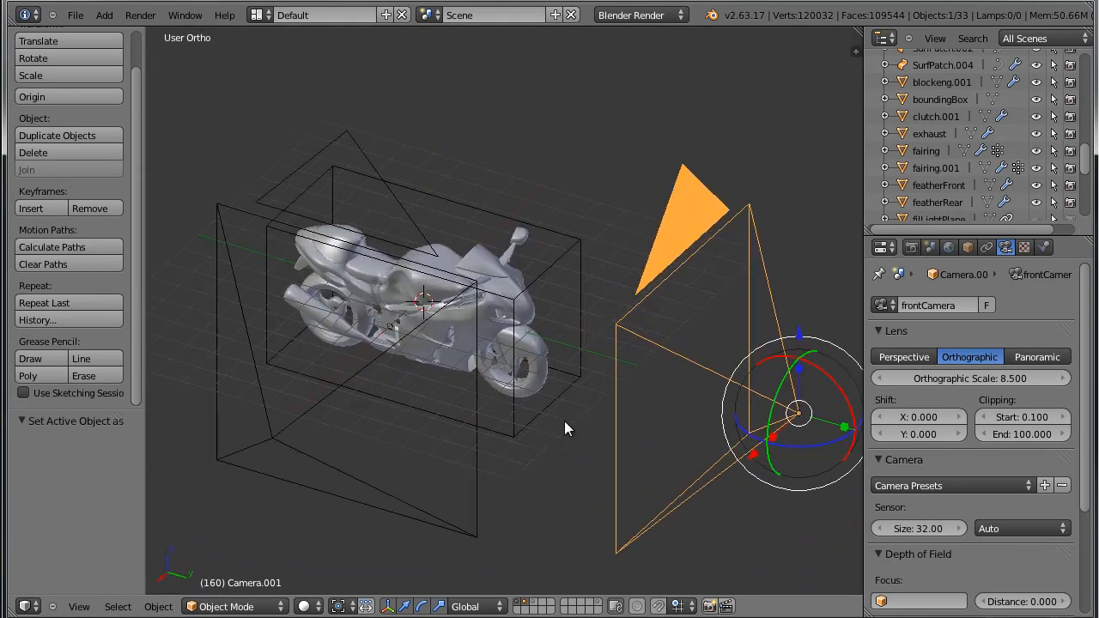
pyautogui.scroll(1, 564, 410)
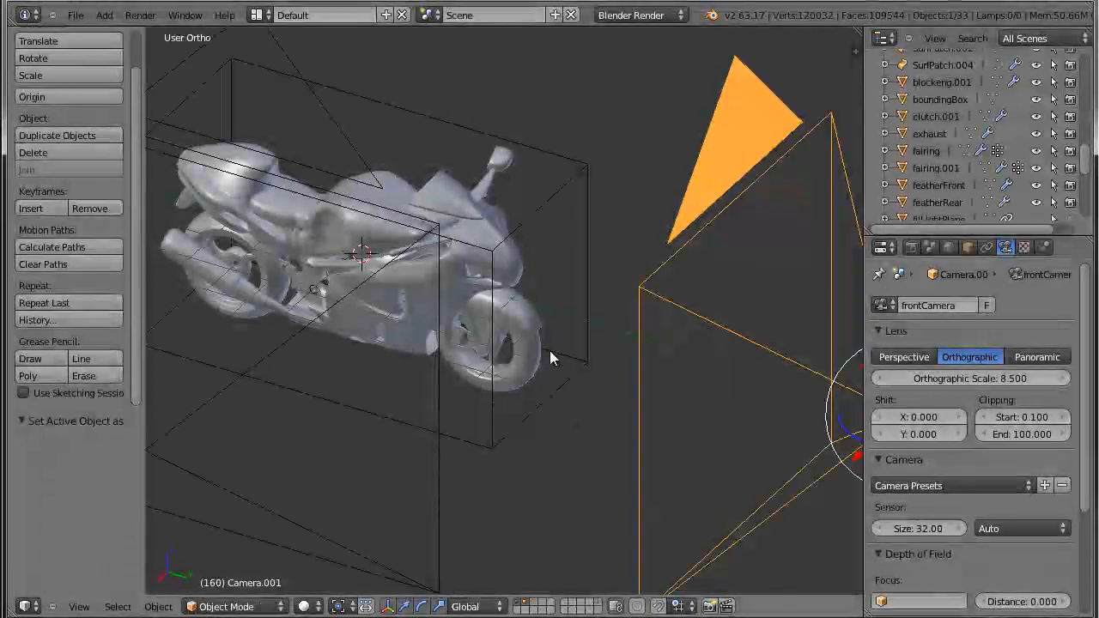
pyautogui.rightClick(530, 223)
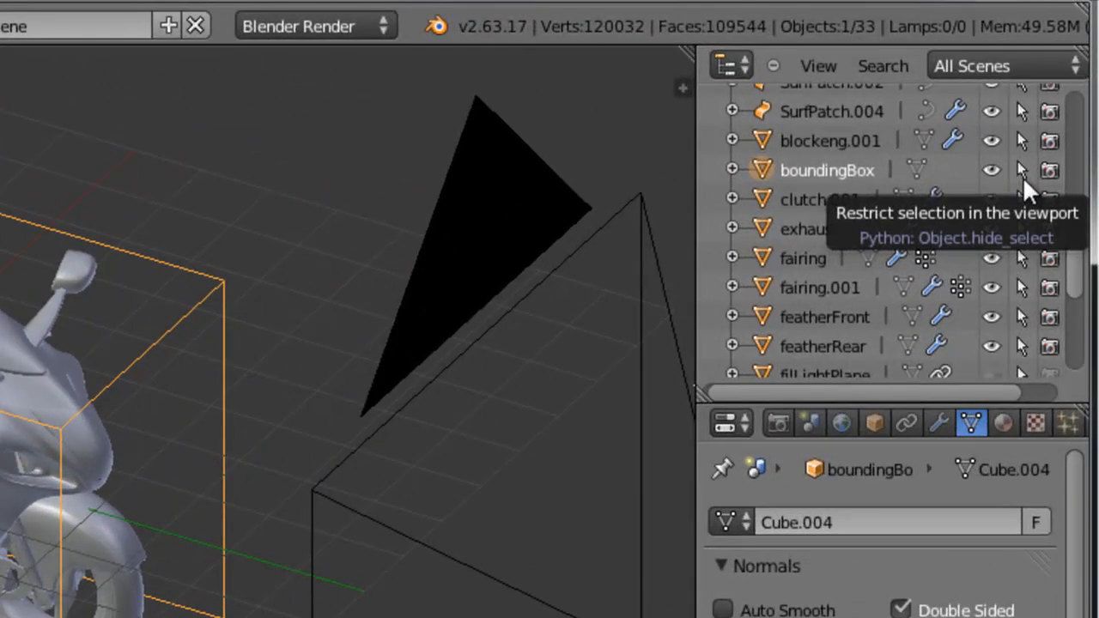
pyautogui.click(1022, 170)
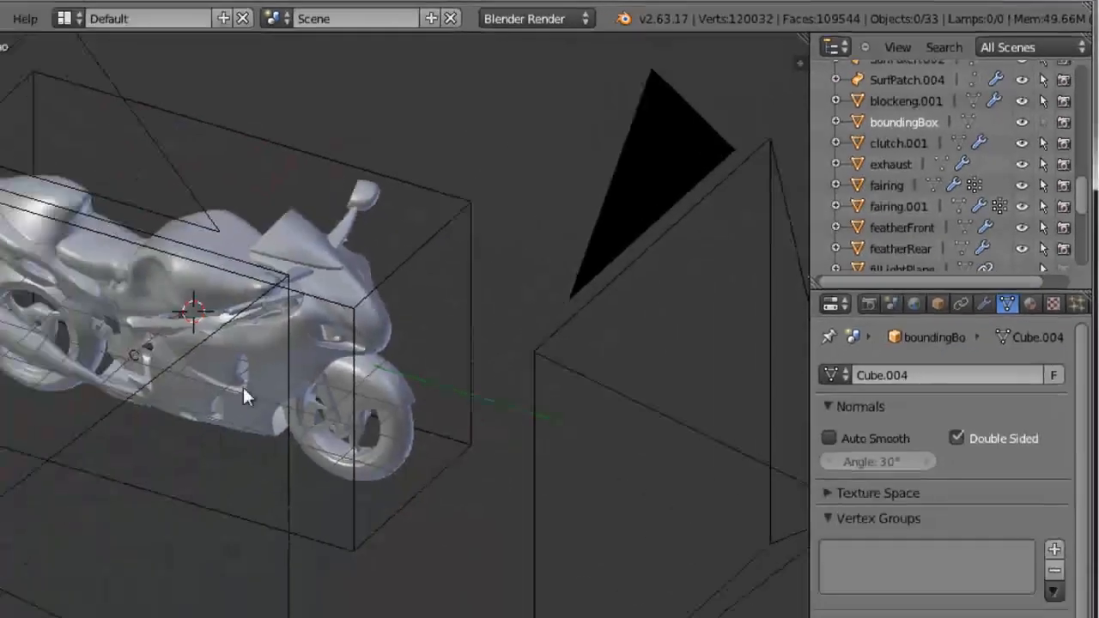
# Select both the front and side cameras, then invert the selection to select all the motorcycle parts instead.
pyautogui.moveTo(461, 262); pyautogui.dragTo(509, 243, button='middle')
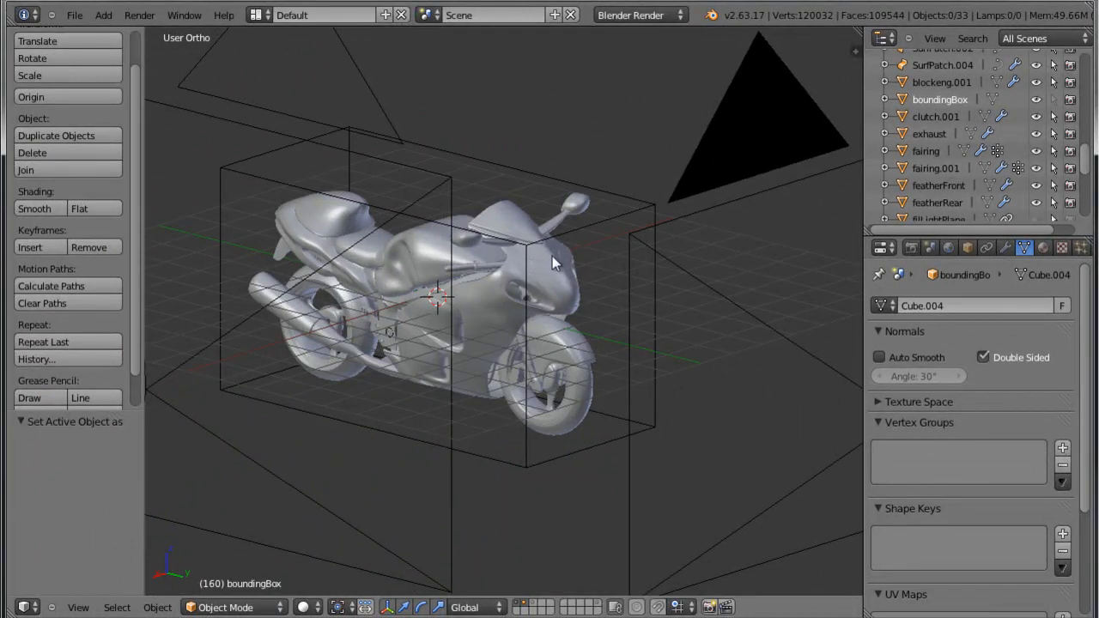
pyautogui.moveTo(585, 266)
pyautogui.mouseDown(button='middle')
pyautogui.moveTo(455, 311)
pyautogui.moveTo(576, 281)
pyautogui.mouseUp(button='middle')
pyautogui.keyDown('shift'); pyautogui.moveTo(566, 358); pyautogui.dragTo(578, 430, button='middle'); pyautogui.keyUp('shift')
pyautogui.scroll(3, 564, 419)
pyautogui.scroll(-2, 502, 317)
pyautogui.moveTo(522, 312); pyautogui.dragTo(543, 321, button='middle')
pyautogui.scroll(-5, 543, 327)
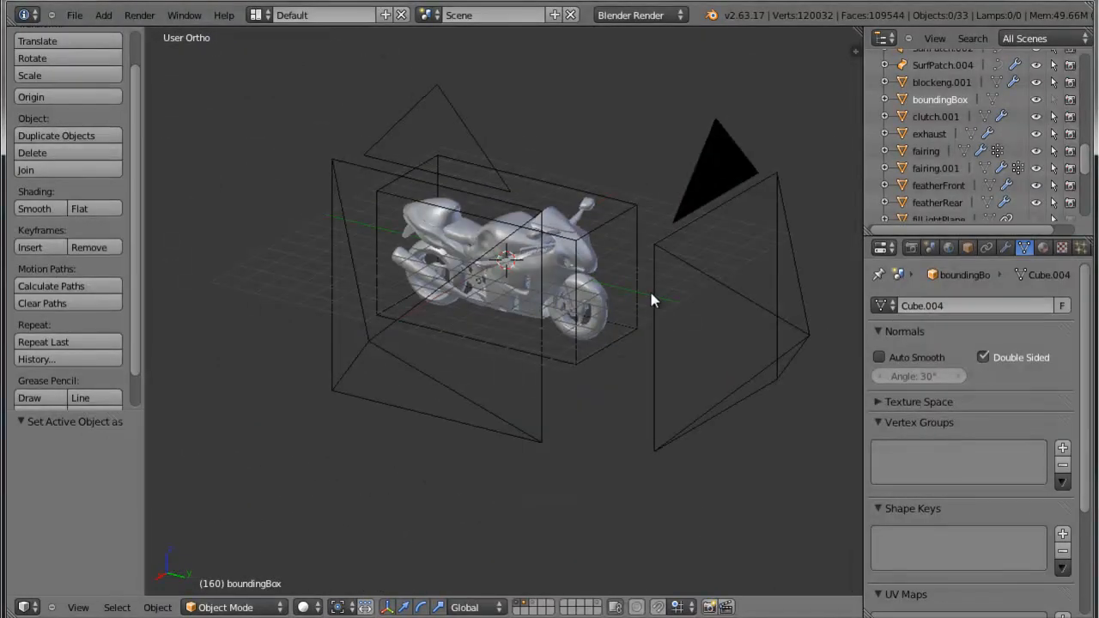
pyautogui.rightClick(656, 304)
pyautogui.keyDown('shift'); pyautogui.rightClick(545, 374); pyautogui.keyUp('shift')
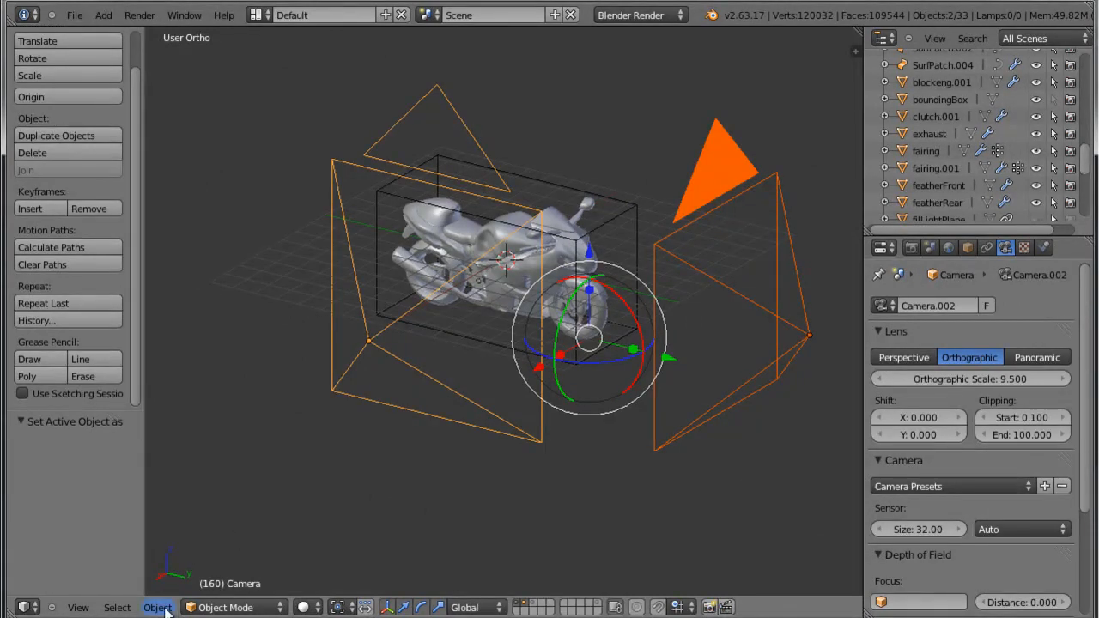
pyautogui.click(117, 607)
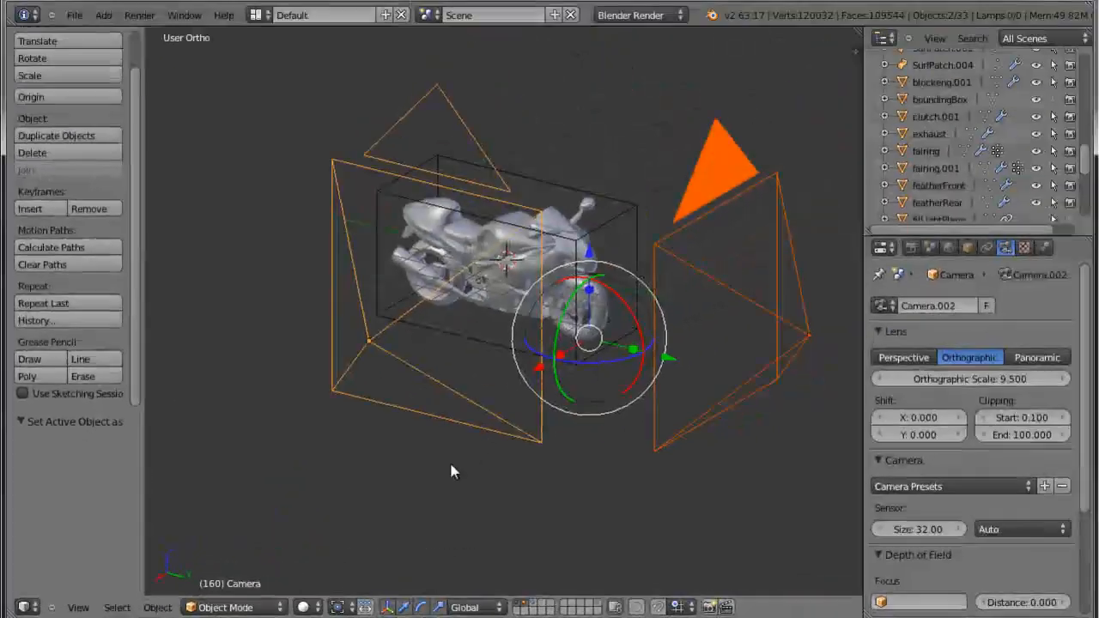
pyautogui.hotkey('ctrl', 'i')
pyautogui.scroll(5, 547, 271)
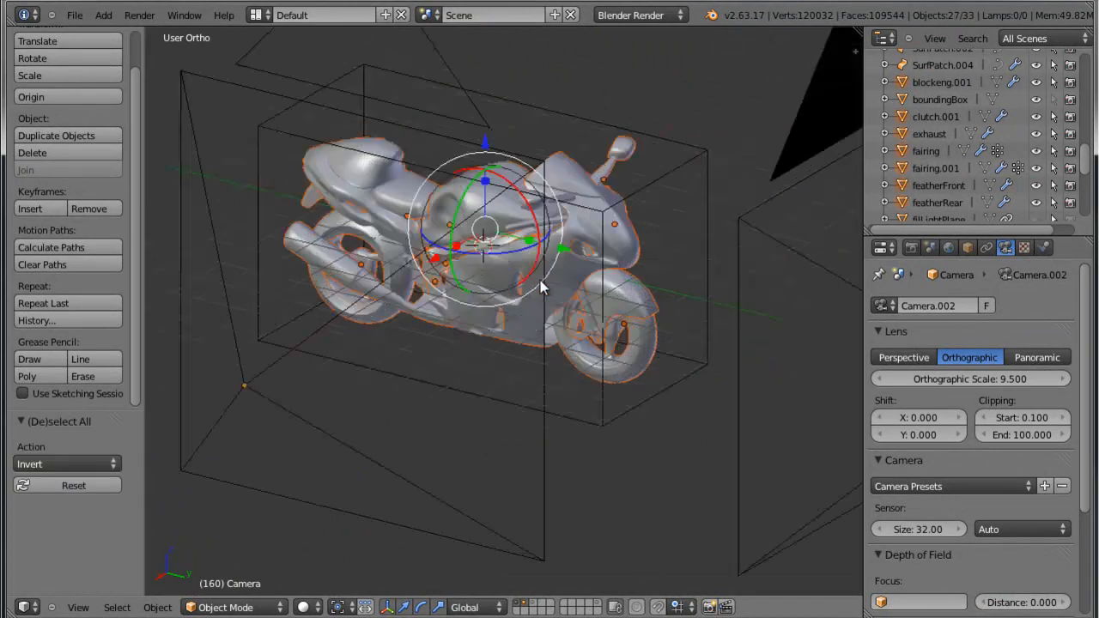
pyautogui.scroll(-4, 604, 280)
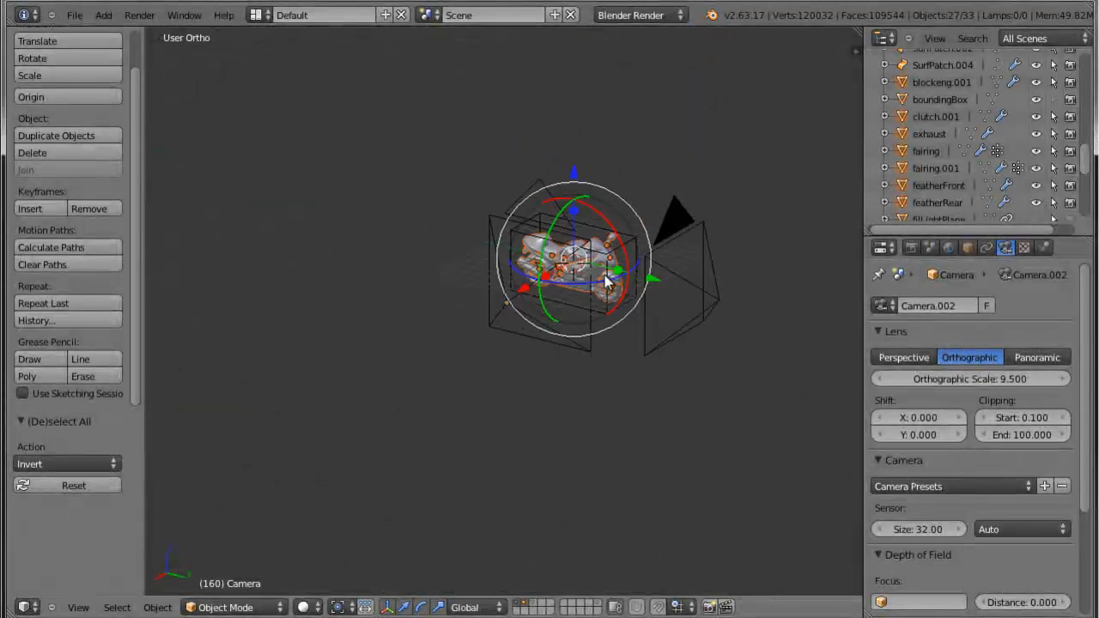
pyautogui.scroll(7, 604, 280)
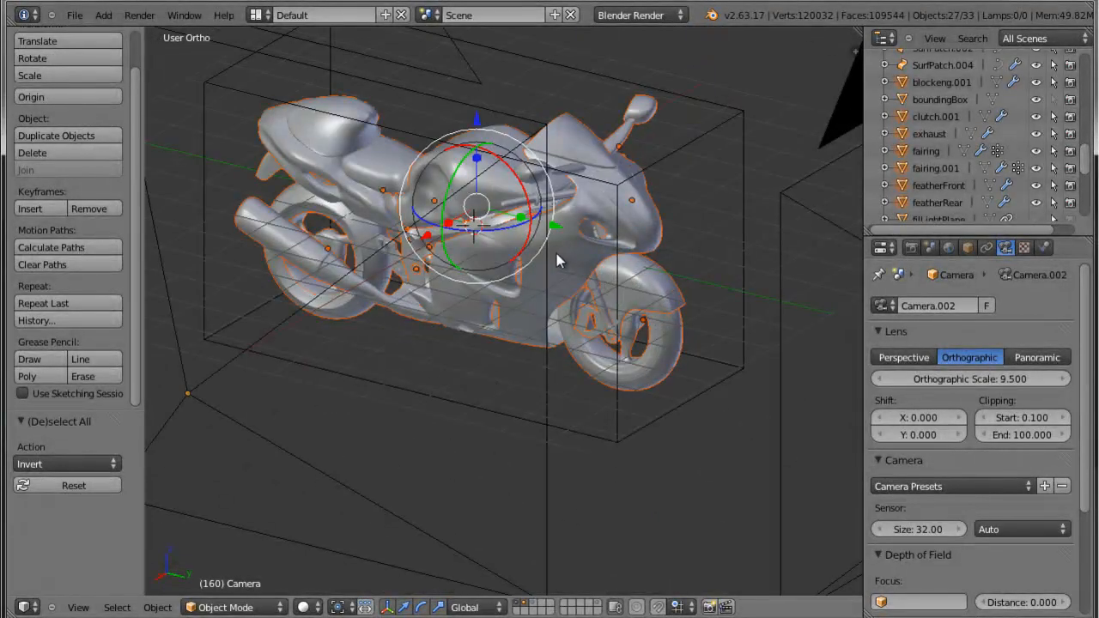
# Select only the motorcycle's fairing and show its material settings.
pyautogui.moveTo(558, 284); pyautogui.dragTo(613, 252, button='middle')
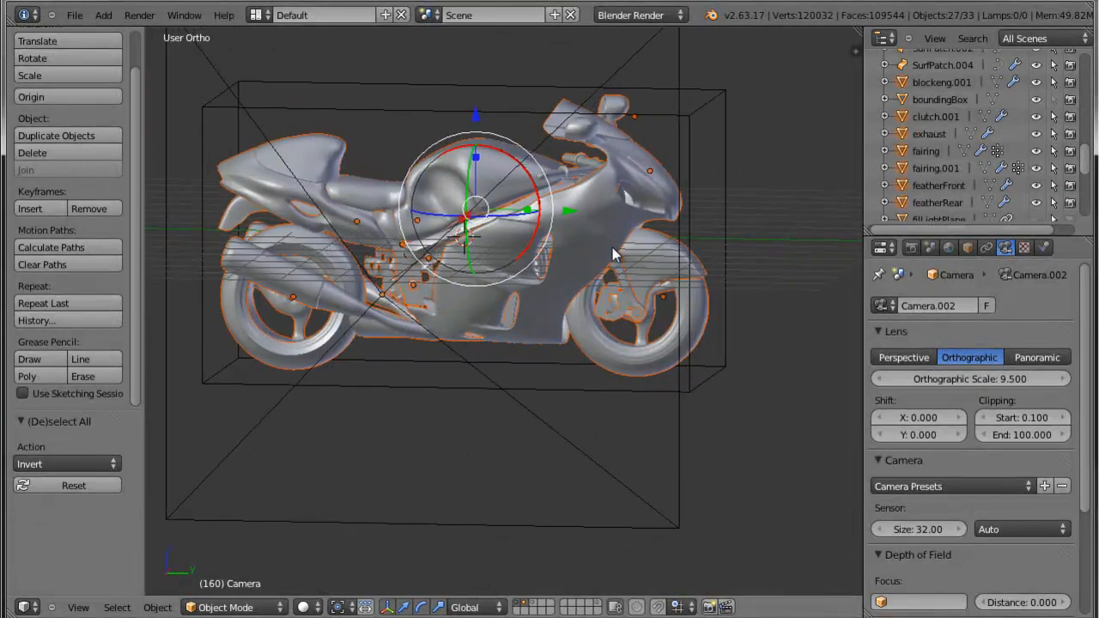
pyautogui.scroll(5, 576, 242)
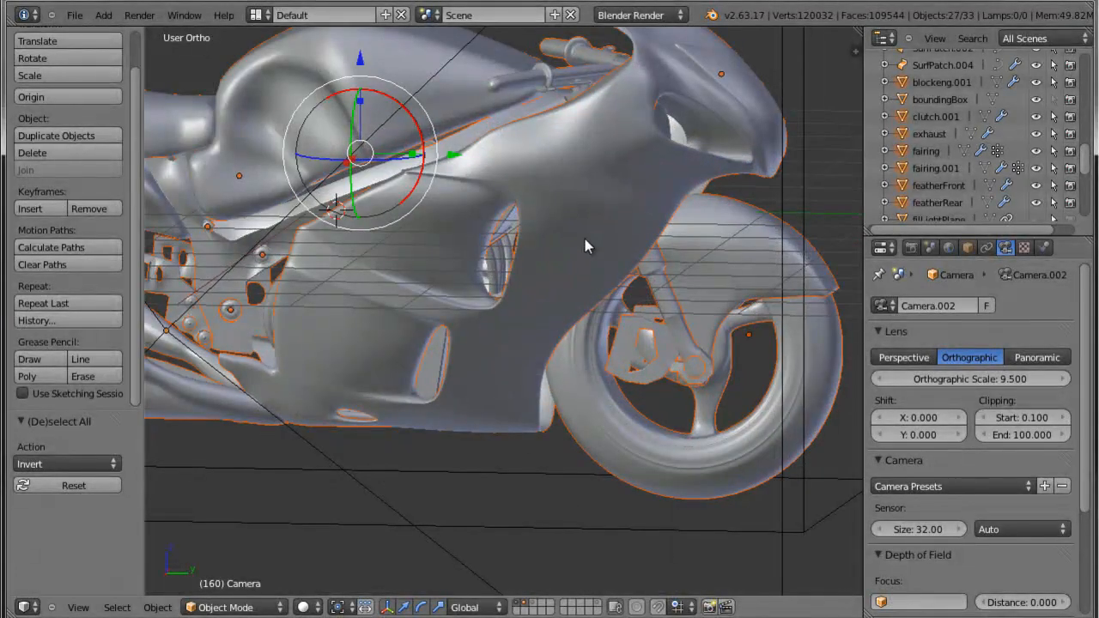
pyautogui.rightClick(585, 239)
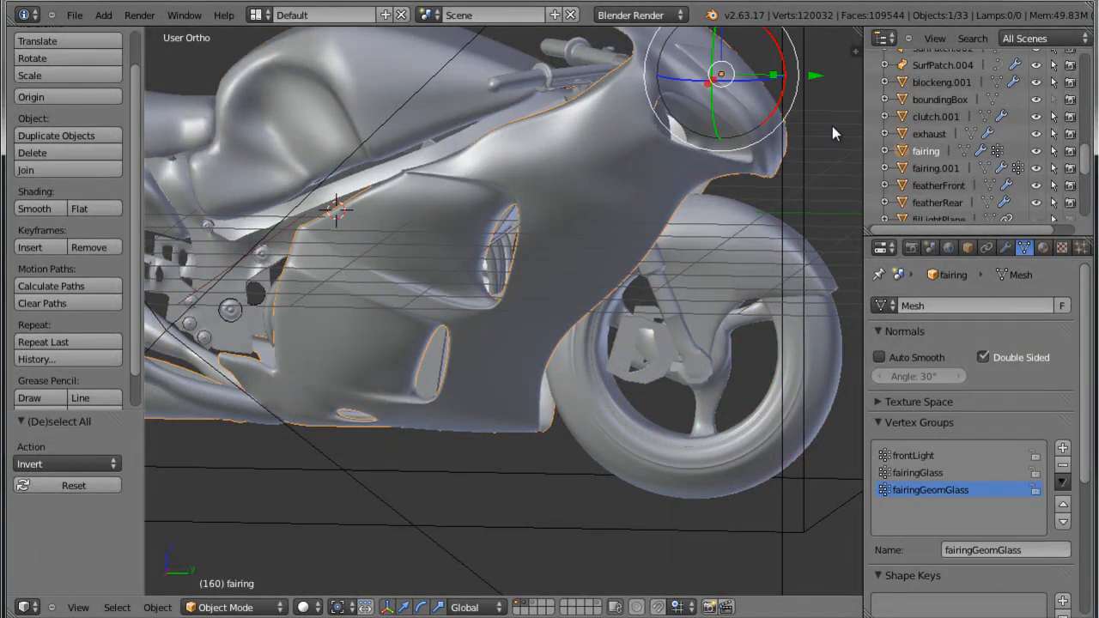
pyautogui.click(1044, 248)
pyautogui.scroll(7, 987, 317)
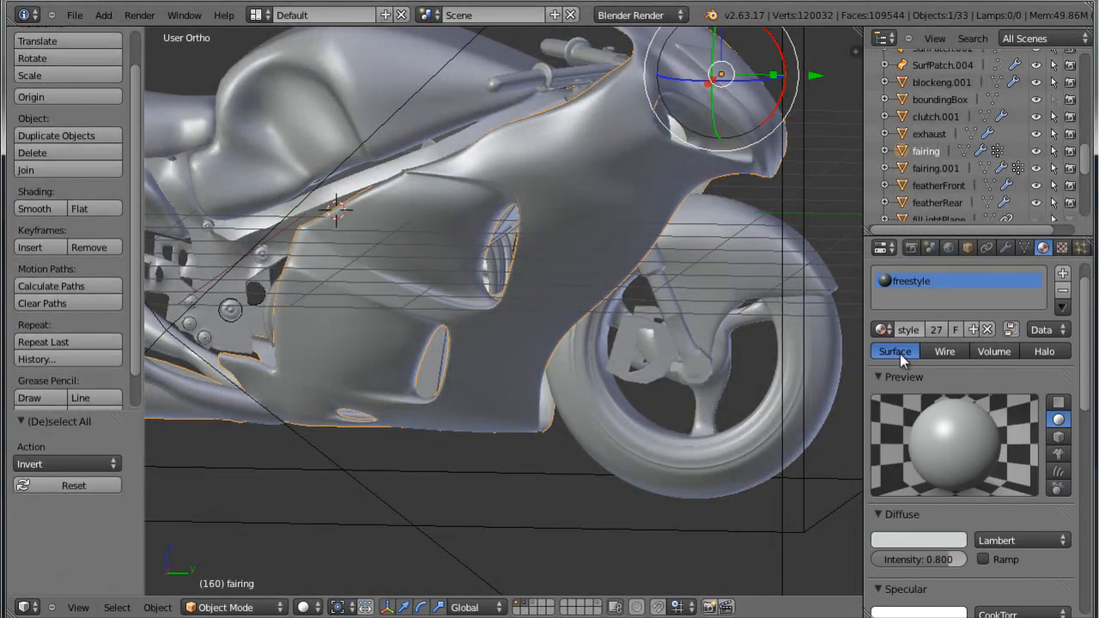
# Widen the properties area and enable Shadeless for the fairing's freestyle material.
pyautogui.scroll(-3, 911, 329)
pyautogui.scroll(3, 912, 329)
pyautogui.click(855, 337)
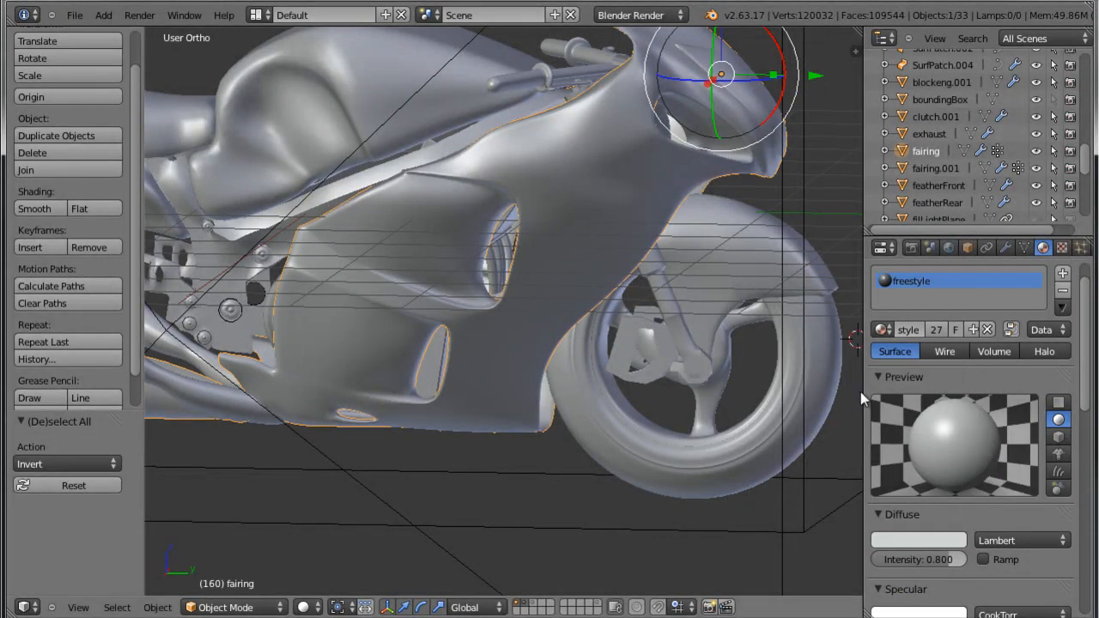
pyautogui.moveTo(862, 391); pyautogui.dragTo(736, 391)
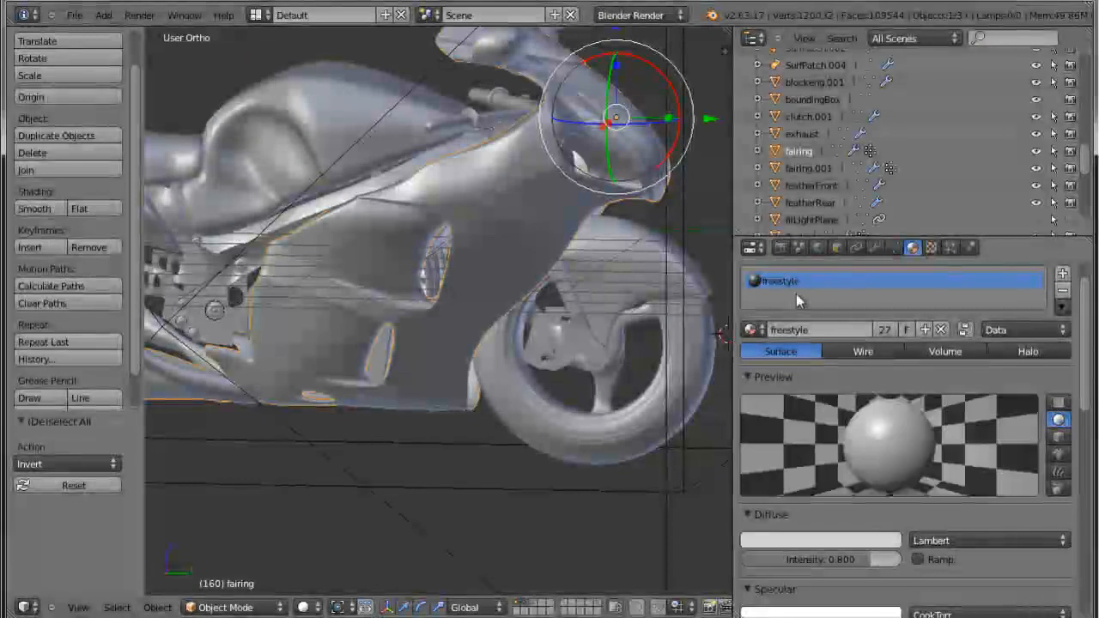
pyautogui.scroll(-3, 936, 404)
pyautogui.scroll(-3, 928, 490)
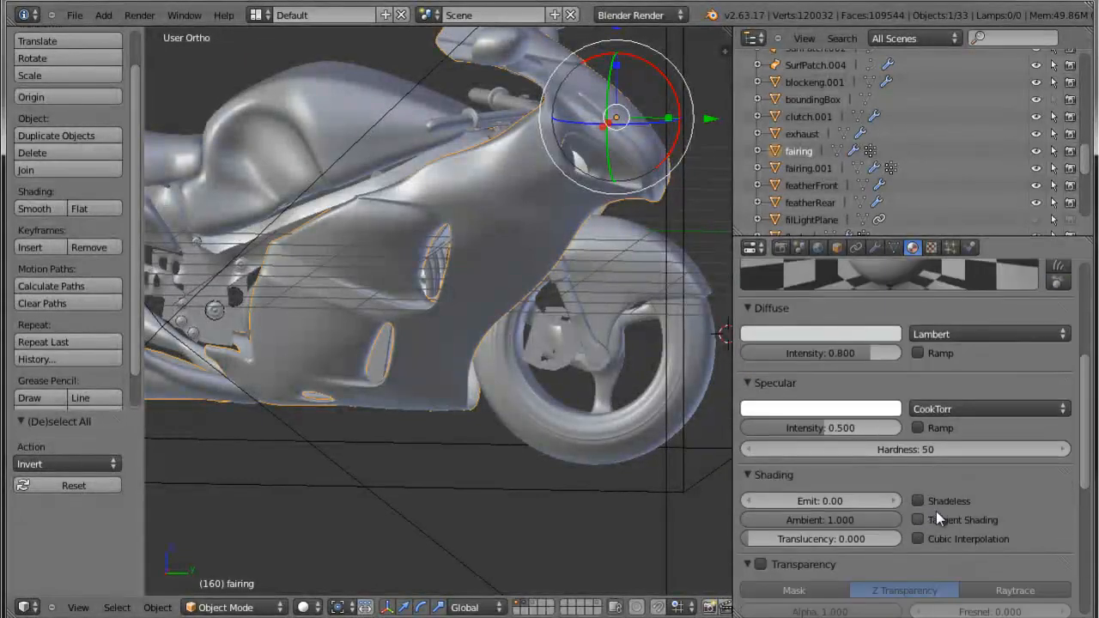
pyautogui.click(918, 500)
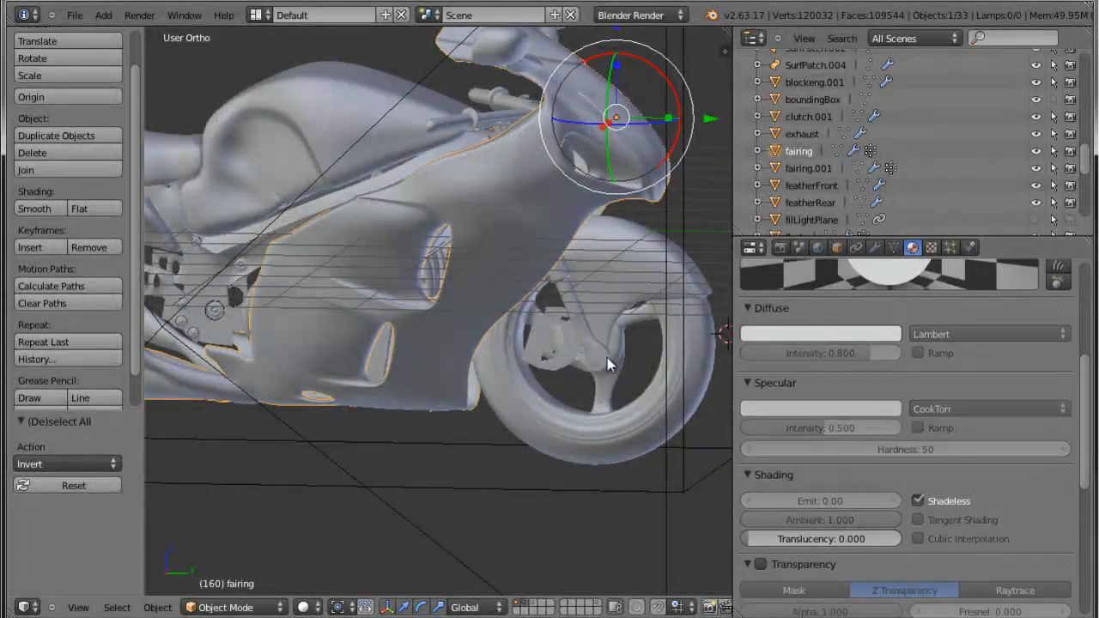
# Check the world's horizon colour and render the scene through the active front camera.
pyautogui.press('Home')
pyautogui.scroll(4, 845, 348)
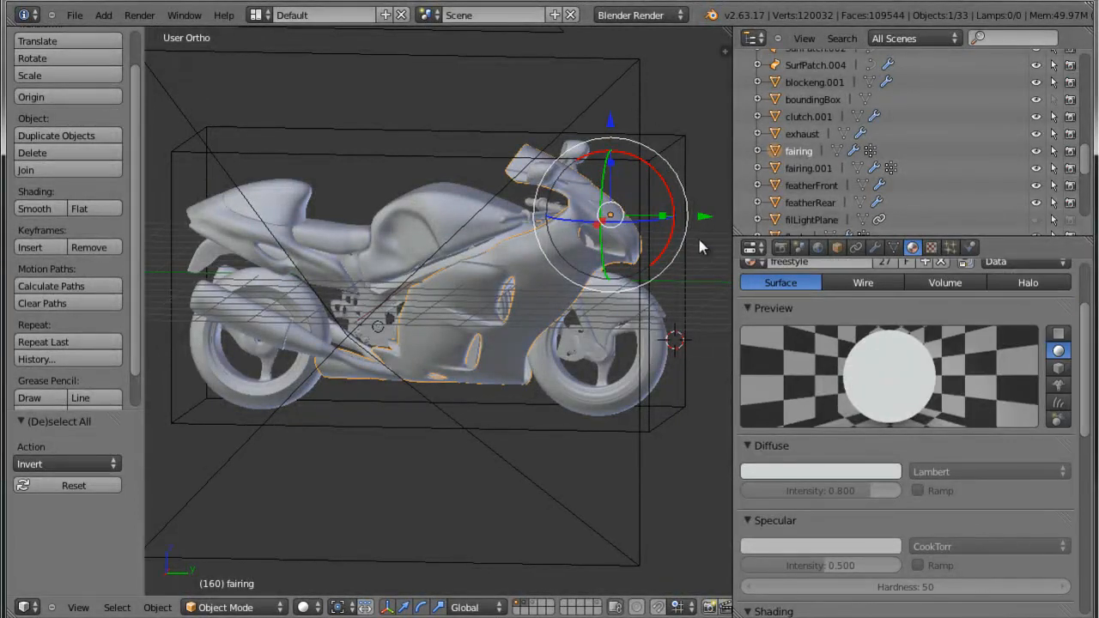
pyautogui.click(817, 247)
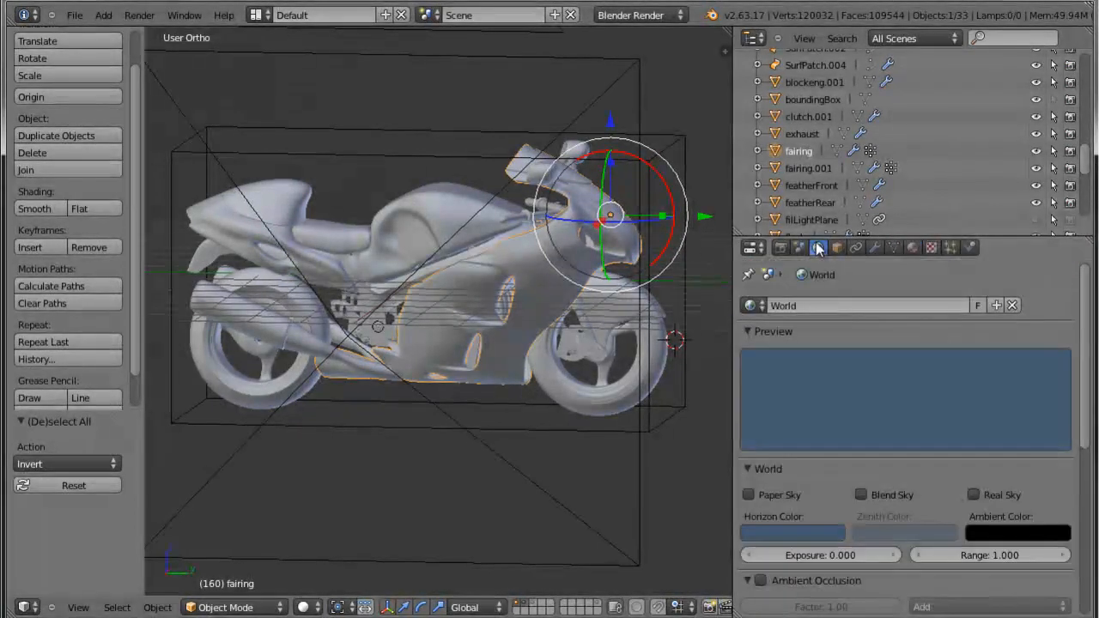
pyautogui.click(833, 535)
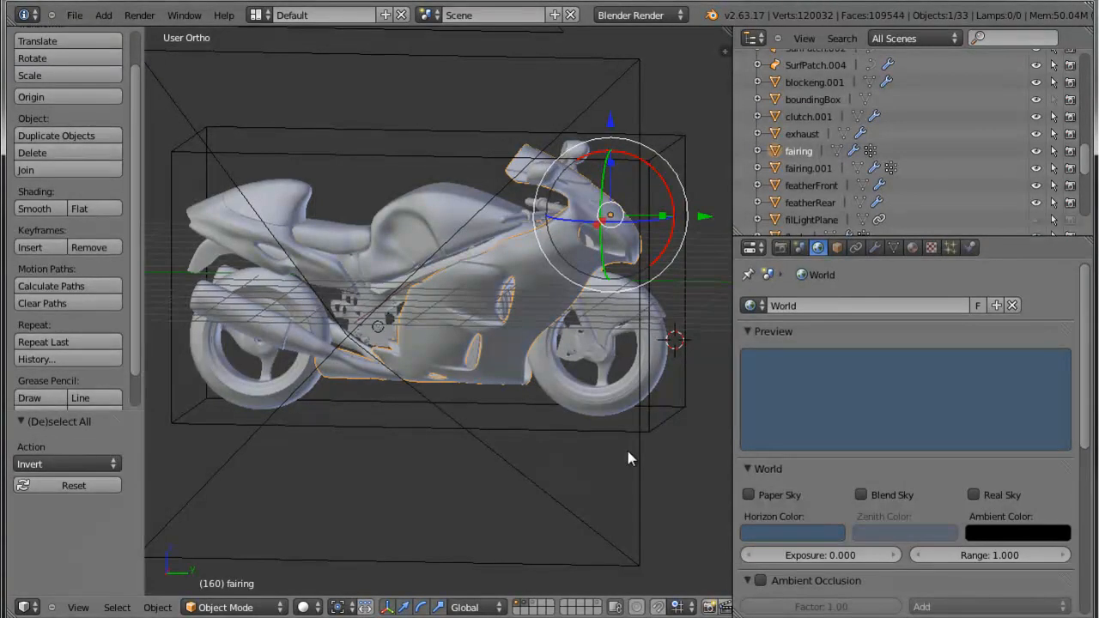
pyautogui.press('F12')
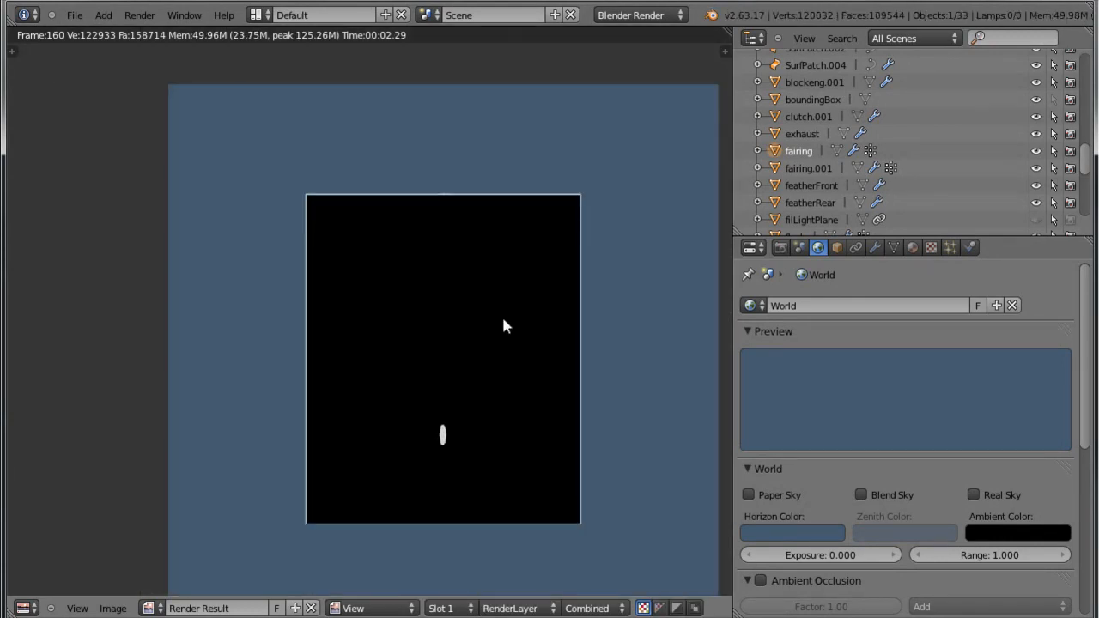
# Exclude the boundingBox object from rendering and return to the 3D view.
pyautogui.click(825, 101)
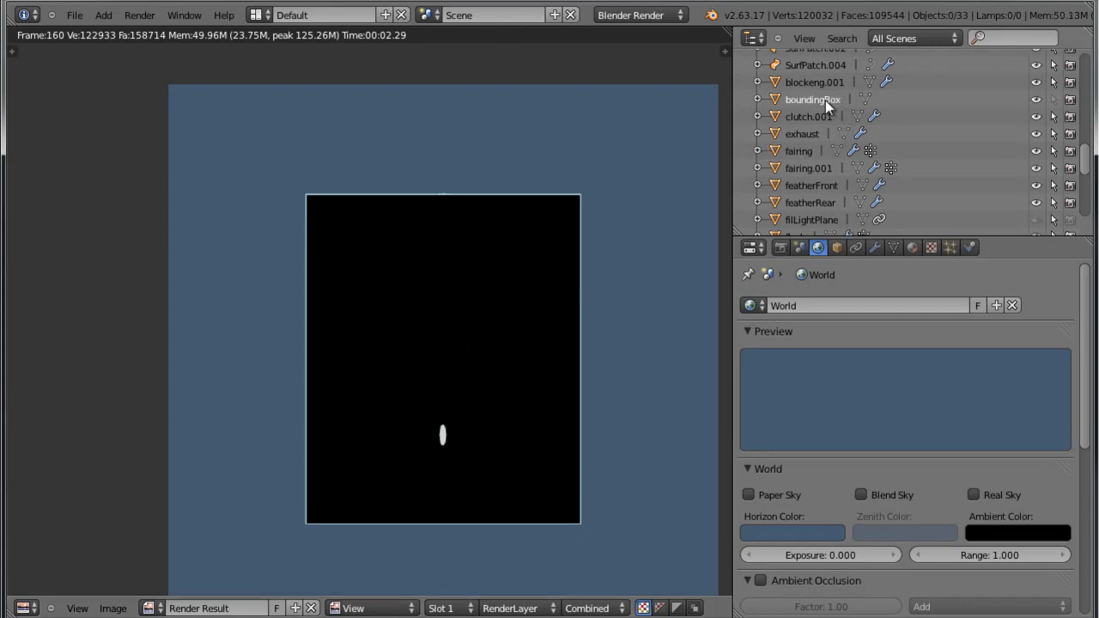
pyautogui.click(1070, 101)
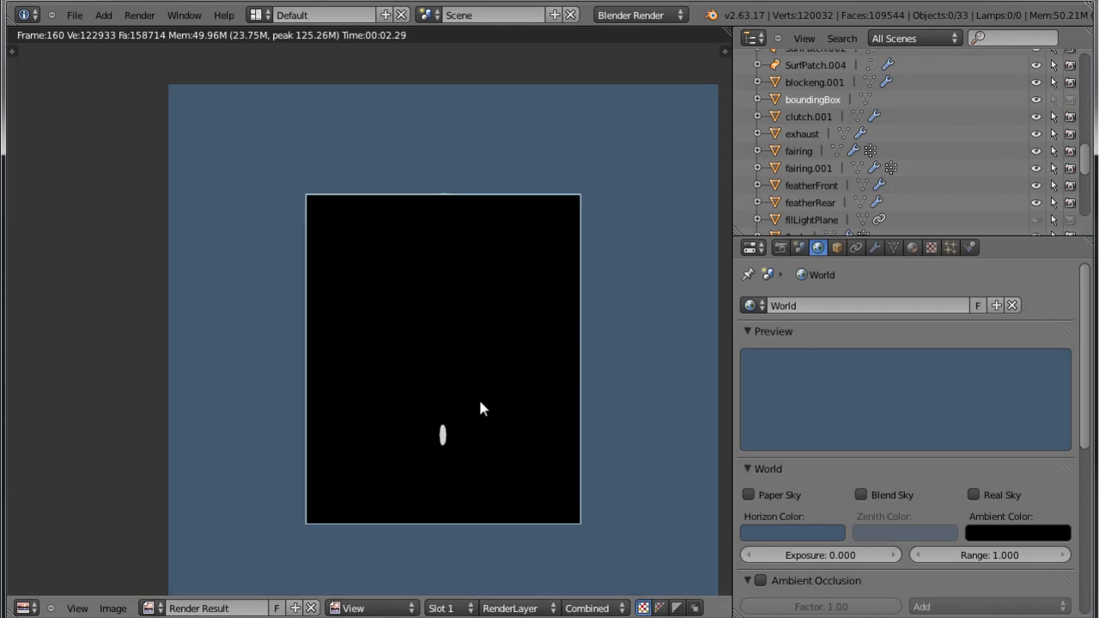
pyautogui.press('Escape')
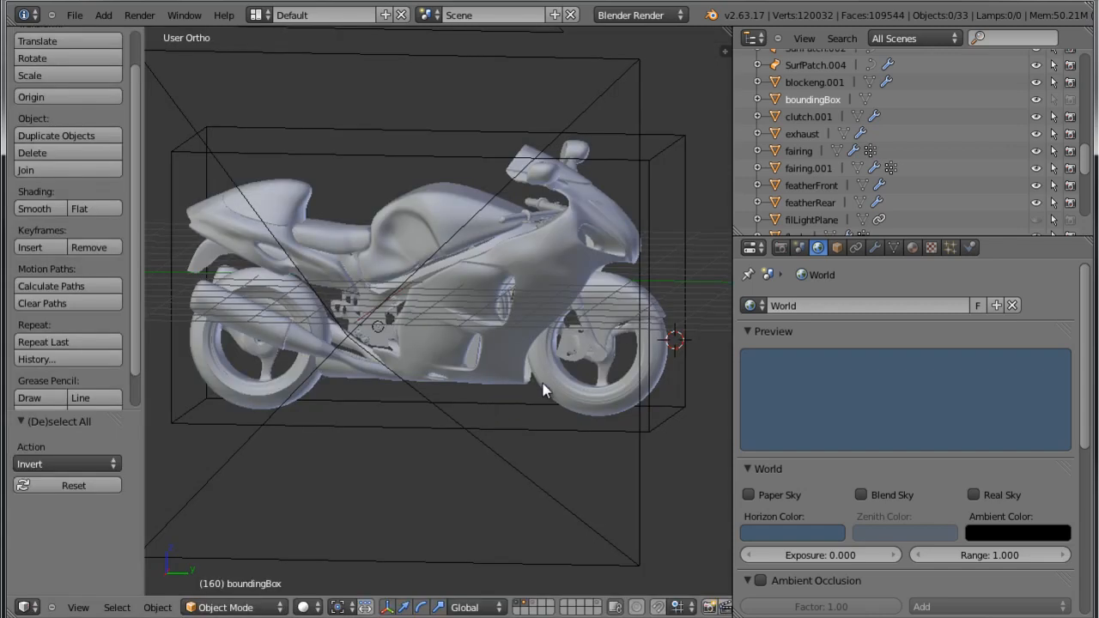
# Set the freestyle material's diffuse colour by sampling the blue background of the render result, and check it on the model.
pyautogui.rightClick(546, 267)
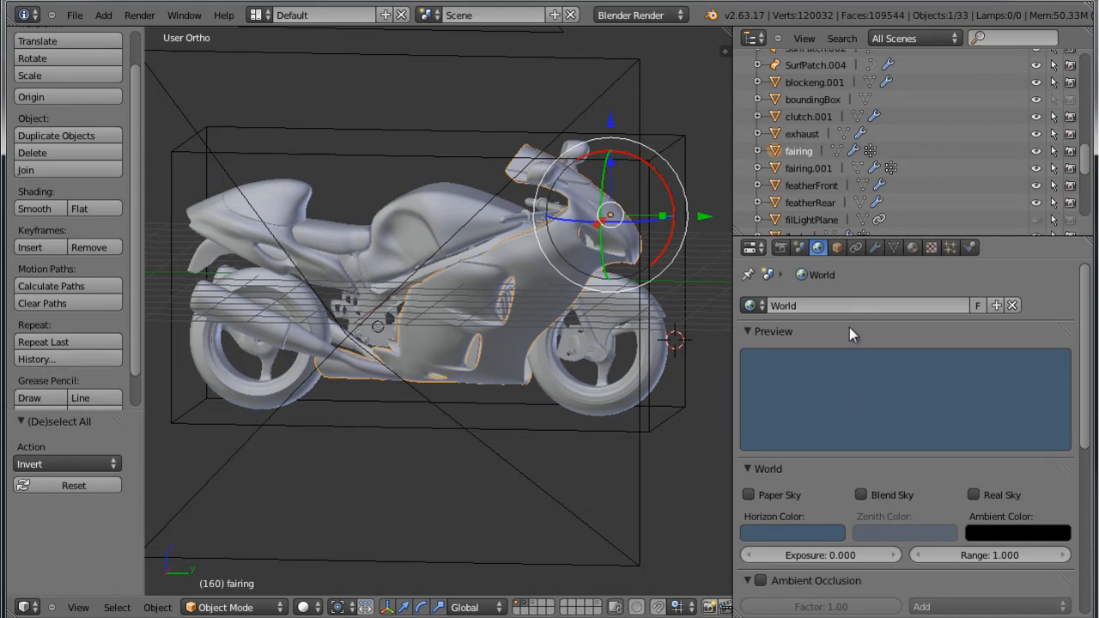
pyautogui.click(913, 248)
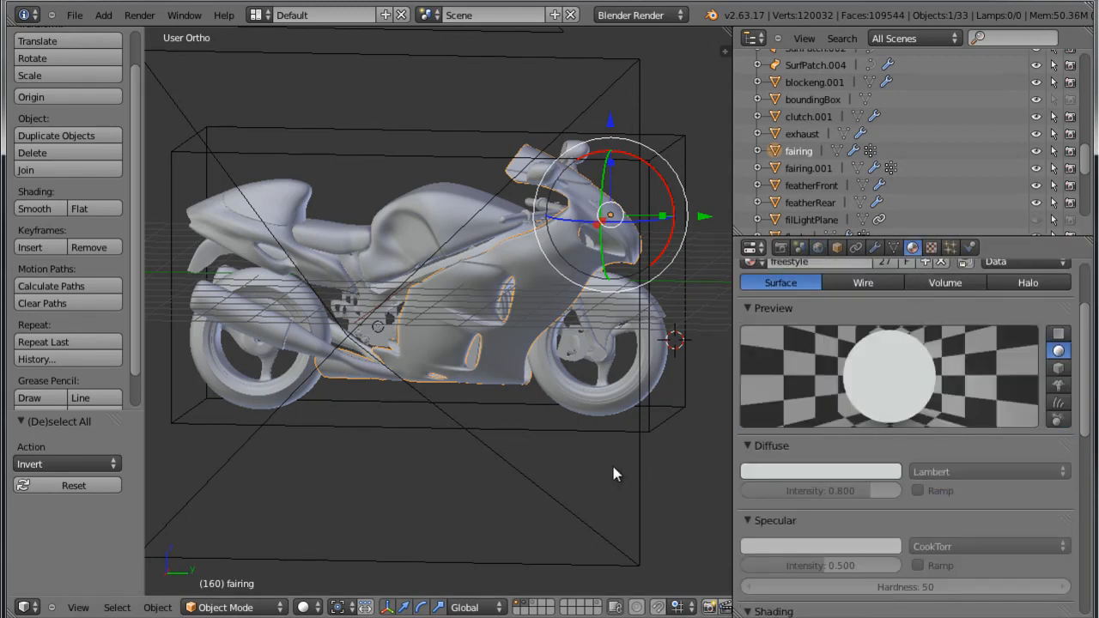
pyautogui.press('F12')
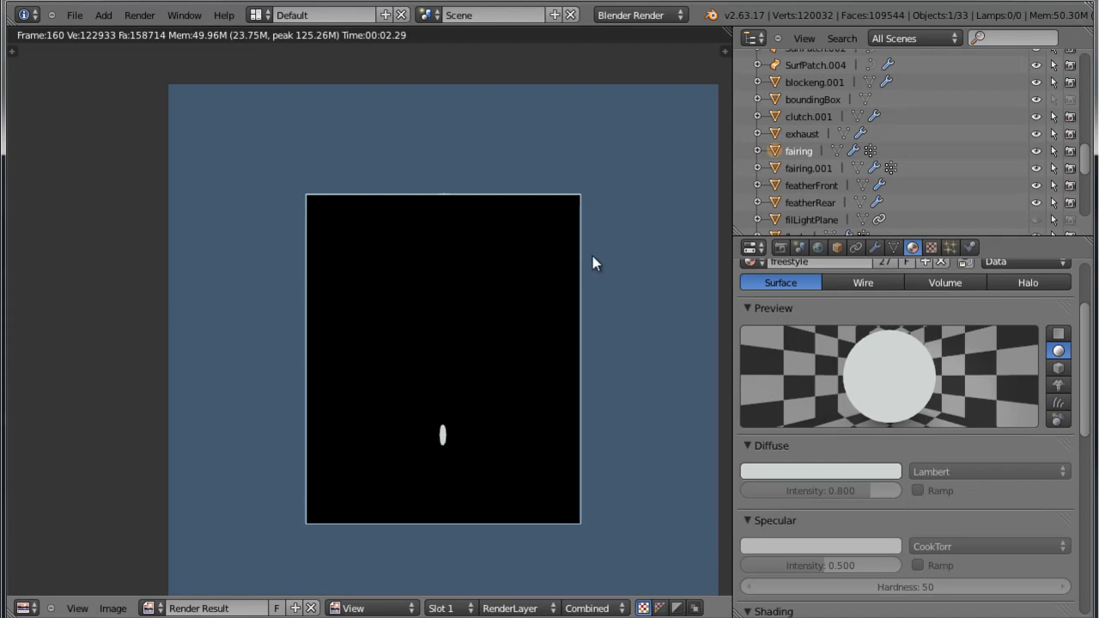
pyautogui.click(847, 471)
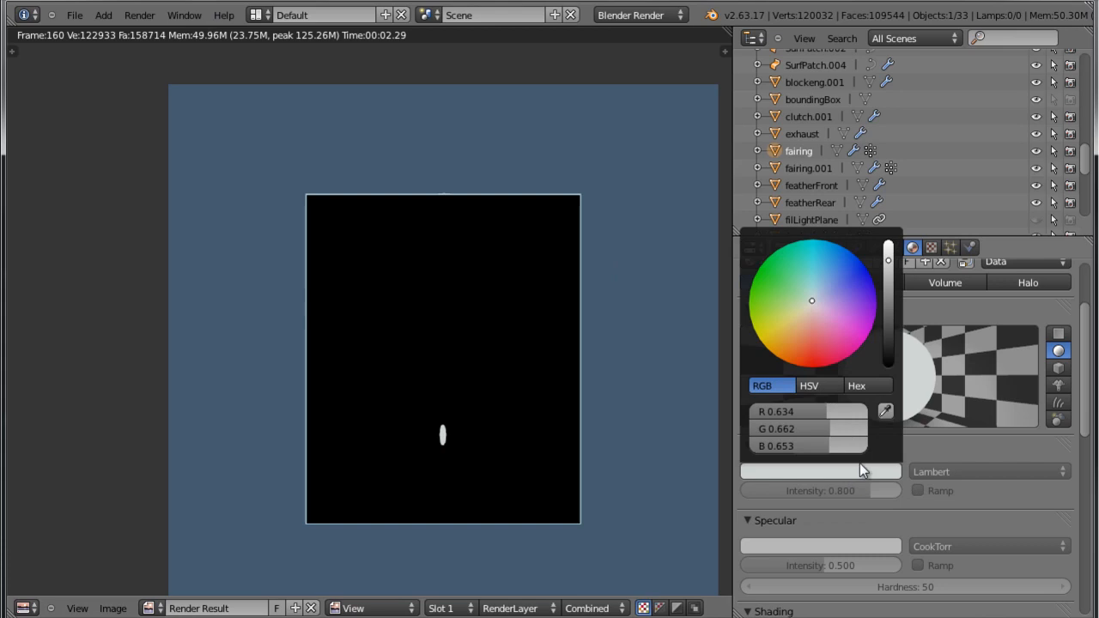
pyautogui.click(886, 413)
pyautogui.click(653, 357)
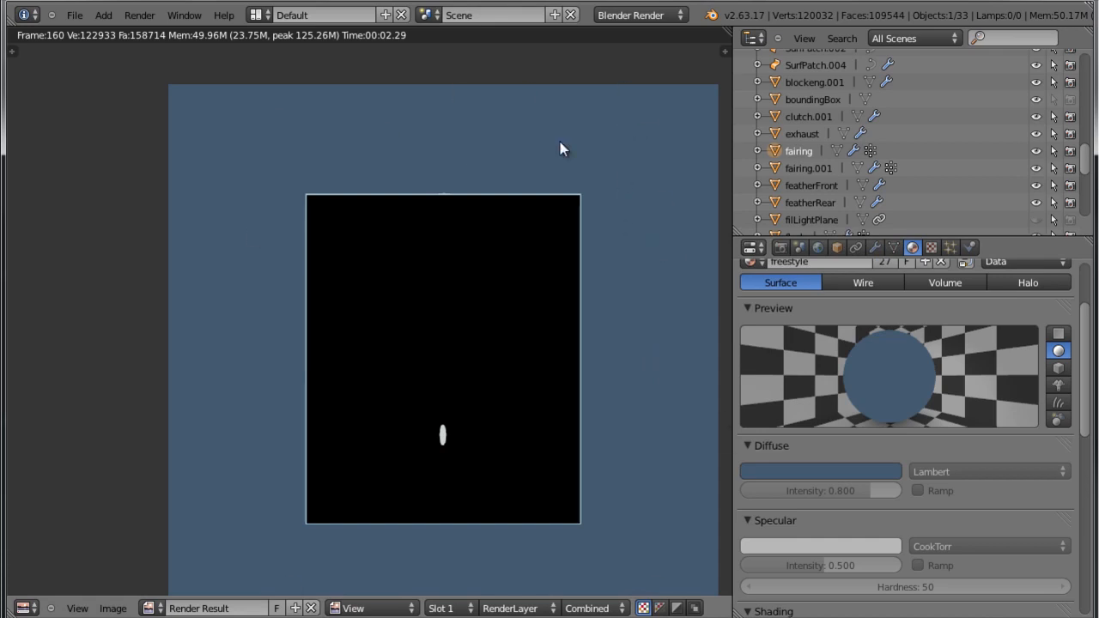
pyautogui.press('Escape')
pyautogui.scroll(-2, 607, 288)
pyautogui.scroll(2, 599, 290)
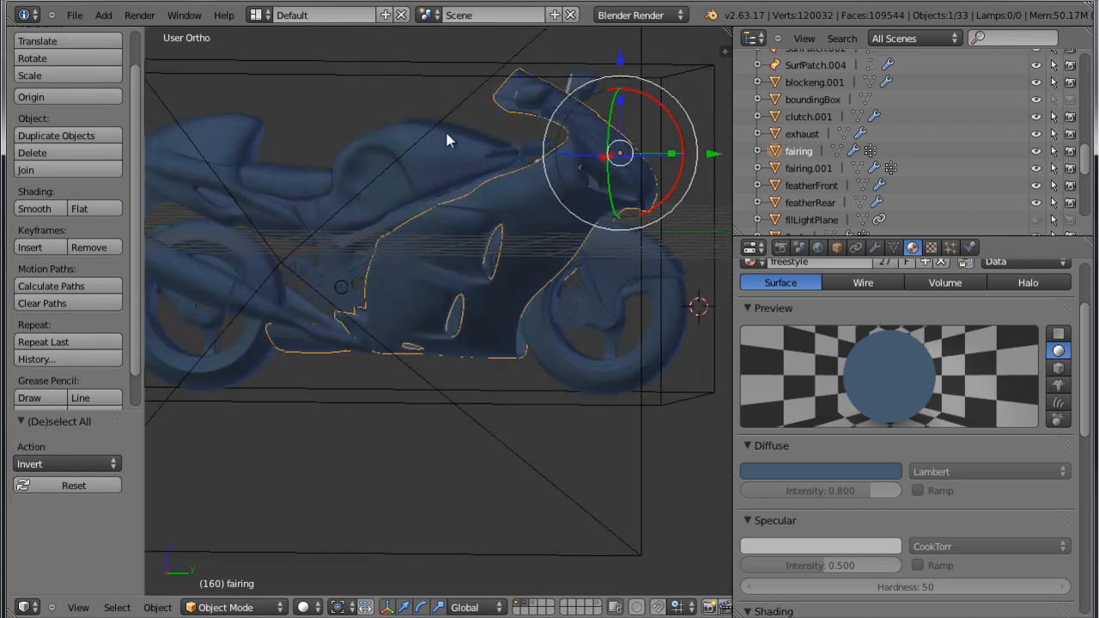
pyautogui.moveTo(516, 275); pyautogui.dragTo(606, 319, button='middle')
pyautogui.scroll(2, 612, 342)
pyautogui.moveTo(515, 249); pyautogui.dragTo(585, 249, button='middle')
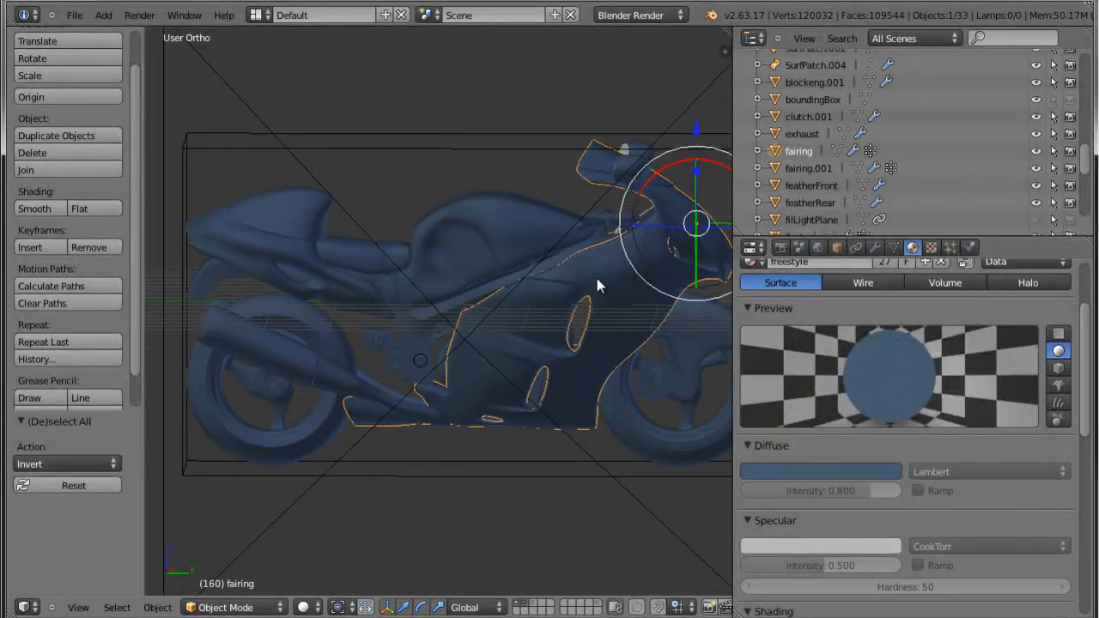
pyautogui.hotkey('ctrl', 'i')
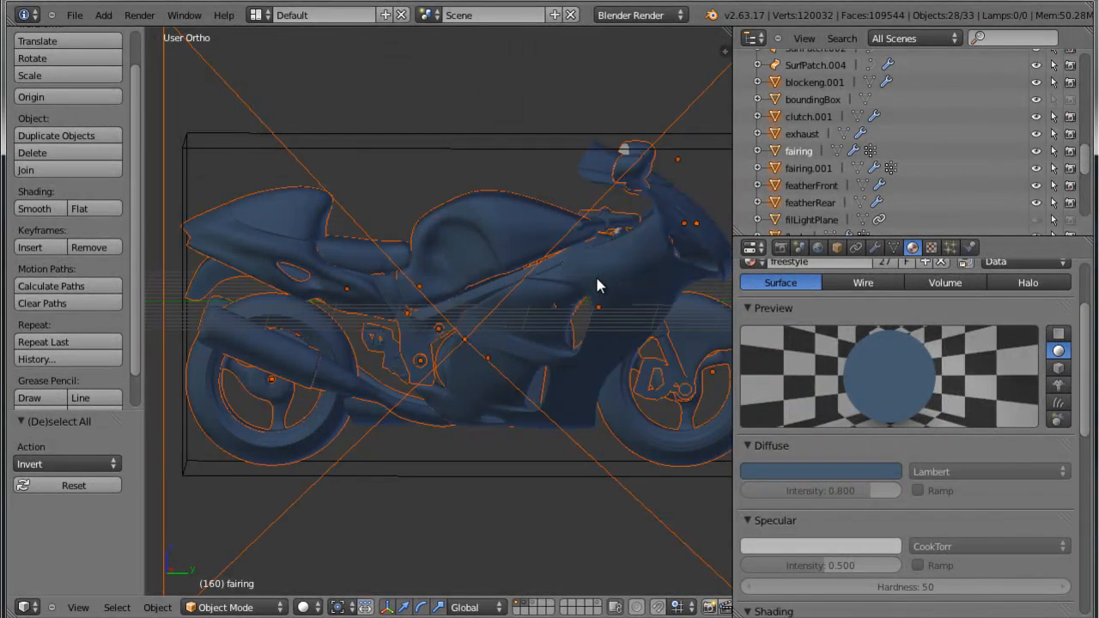
pyautogui.scroll(-3, 601, 310)
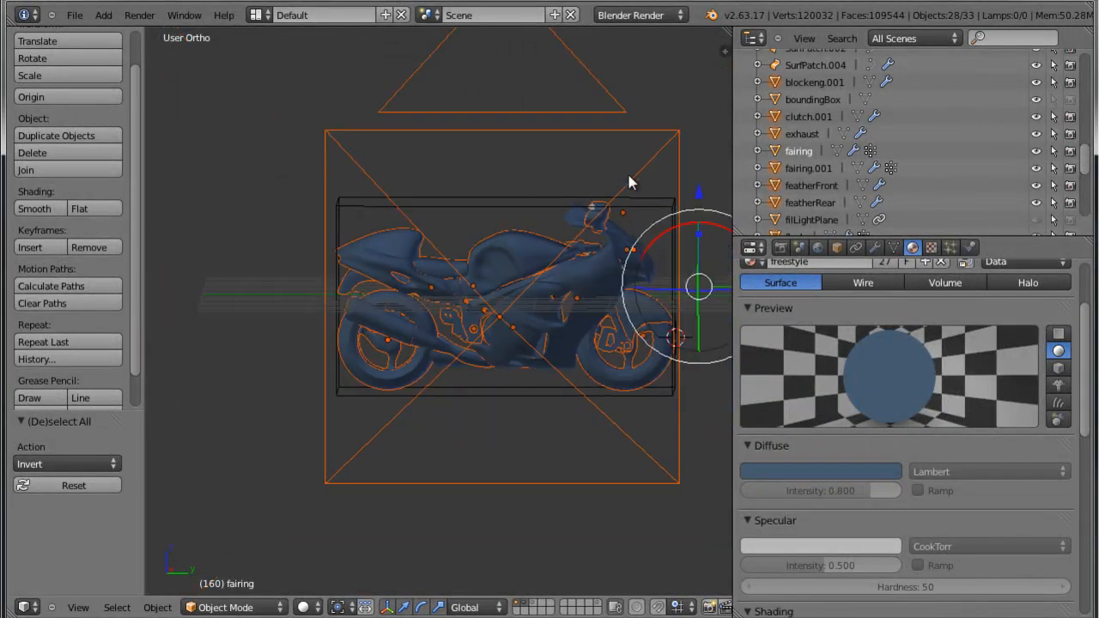
pyautogui.rightClick(642, 180)
pyautogui.keyDown('shift'); pyautogui.moveTo(610, 218); pyautogui.dragTo(449, 263, button='middle'); pyautogui.keyUp('shift')
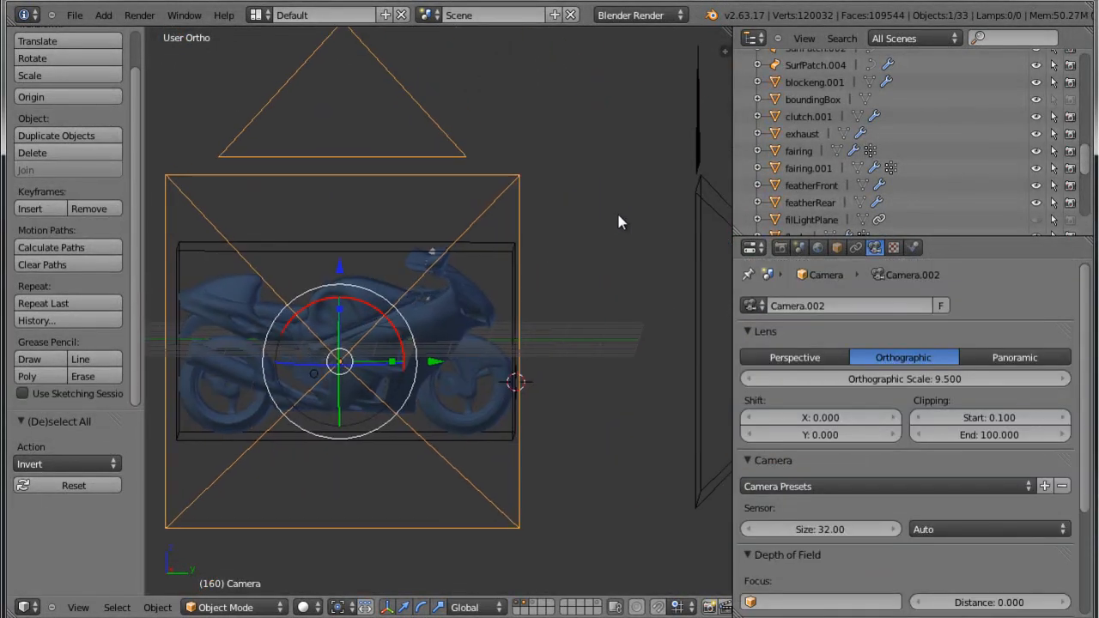
pyautogui.keyDown('shift'); pyautogui.rightClick(694, 232); pyautogui.keyUp('shift')
pyautogui.hotkey('ctrl', 'z')
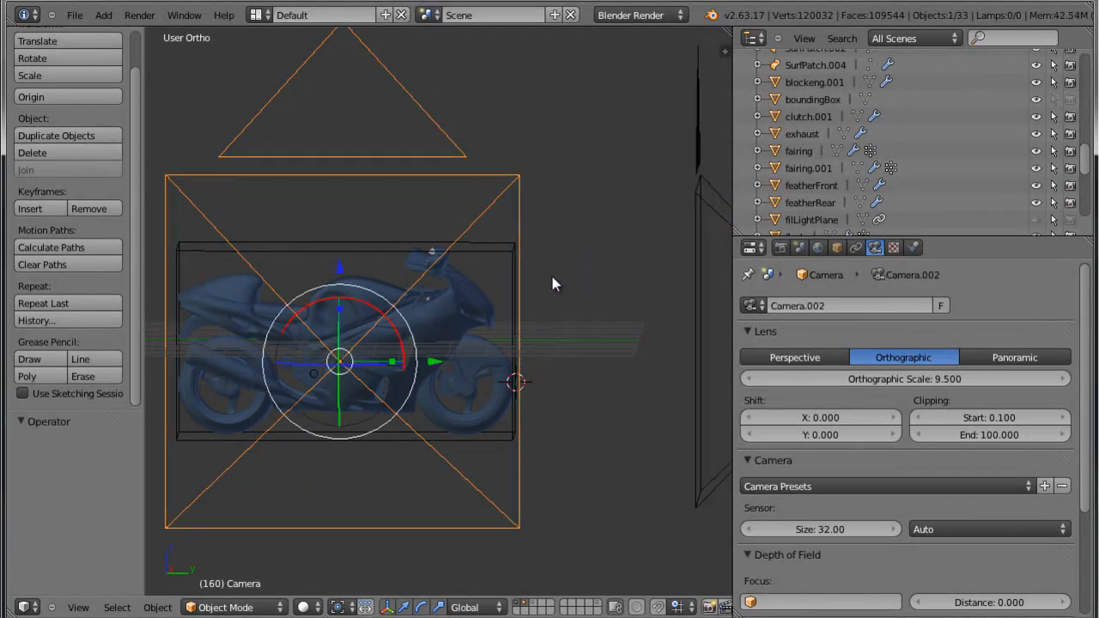
# Select all the motorcycle parts with the fairing as the active object, leaving the cameras out of the selection.
pyautogui.rightClick(510, 314)
pyautogui.rightClick(425, 316)
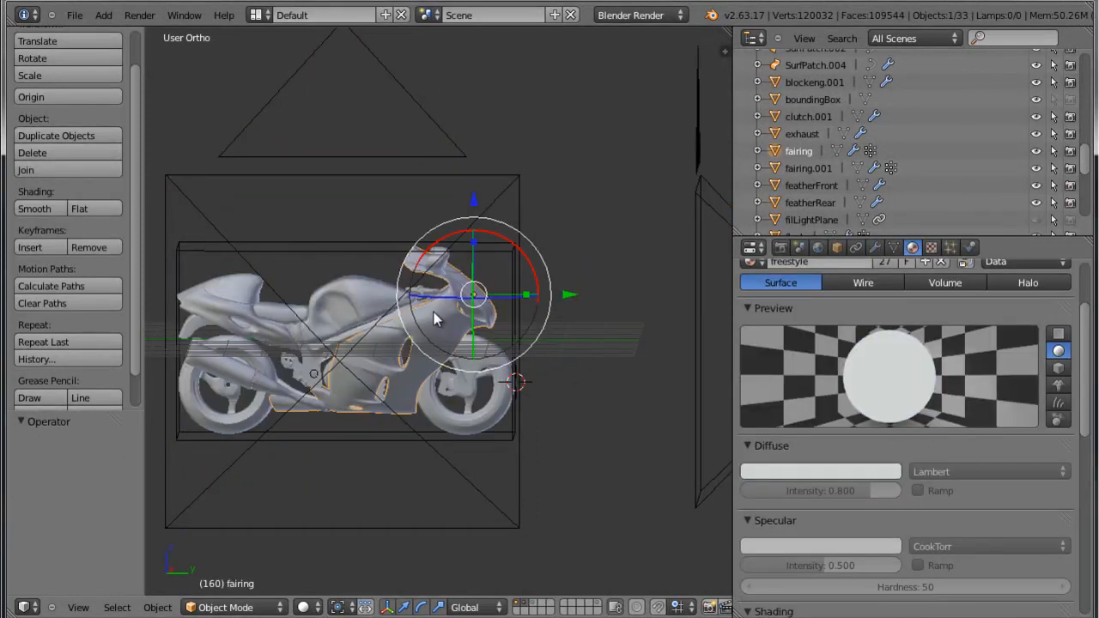
pyautogui.scroll(4, 437, 317)
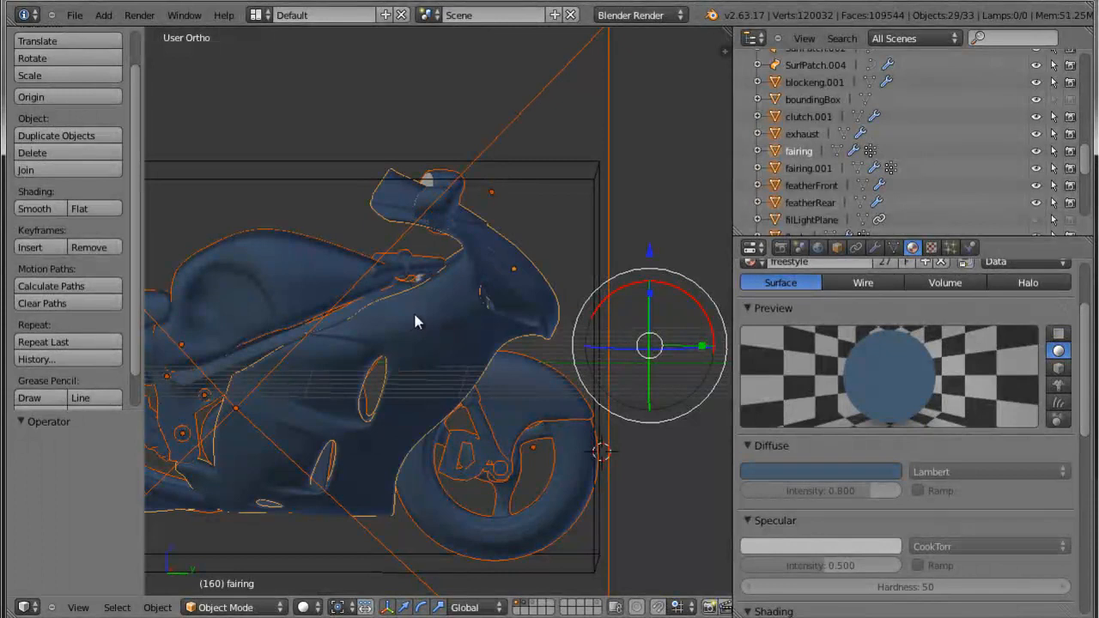
pyautogui.scroll(-1, 414, 316)
pyautogui.scroll(-6, 597, 129)
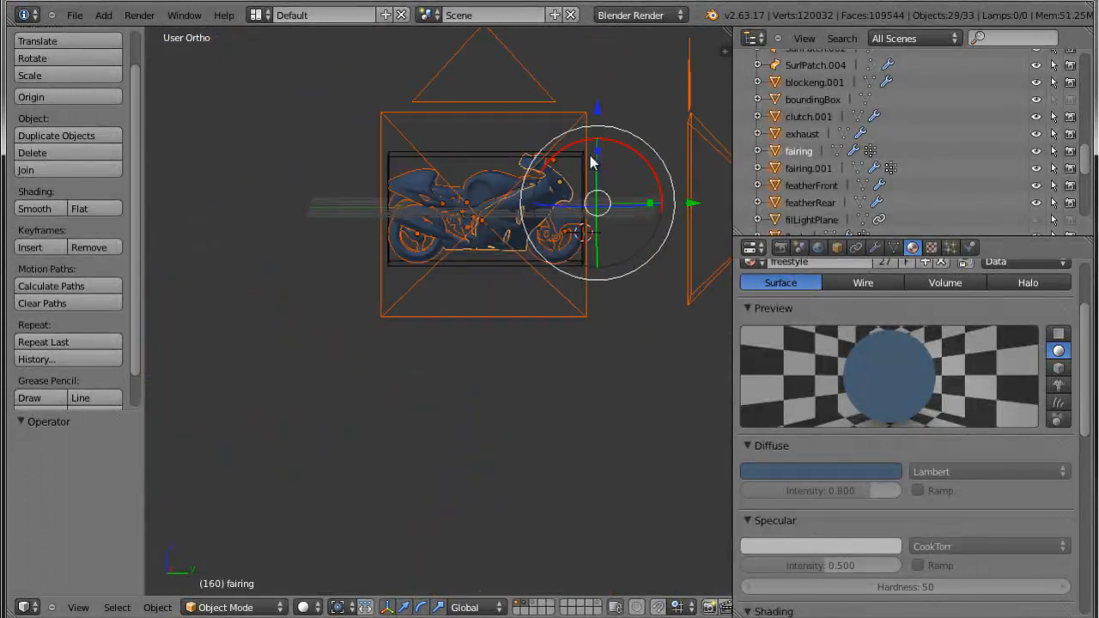
pyautogui.keyDown('shift'); pyautogui.moveTo(628, 88); pyautogui.dragTo(505, 124, button='middle'); pyautogui.keyUp('shift')
pyautogui.press('b')
pyautogui.moveTo(435, 49); pyautogui.dragTo(670, 165, button='middle')
# Link the active fairing's material to all the other selected motorcycle parts.
pyautogui.scroll(8, 575, 222)
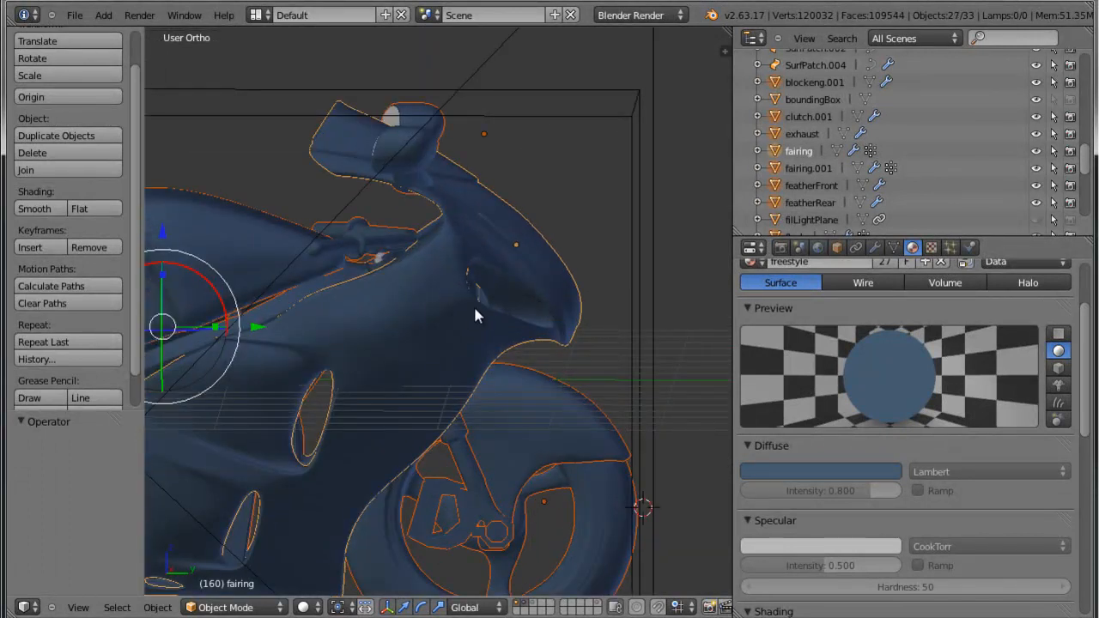
pyautogui.scroll(-2, 474, 310)
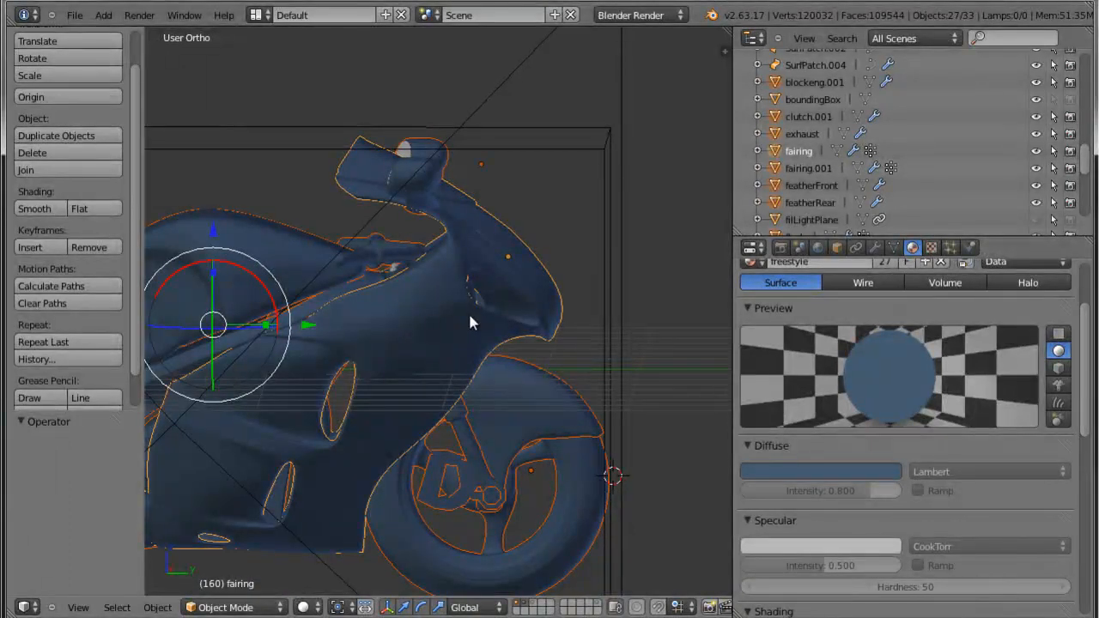
pyautogui.hotkey('ctrl', 'l')
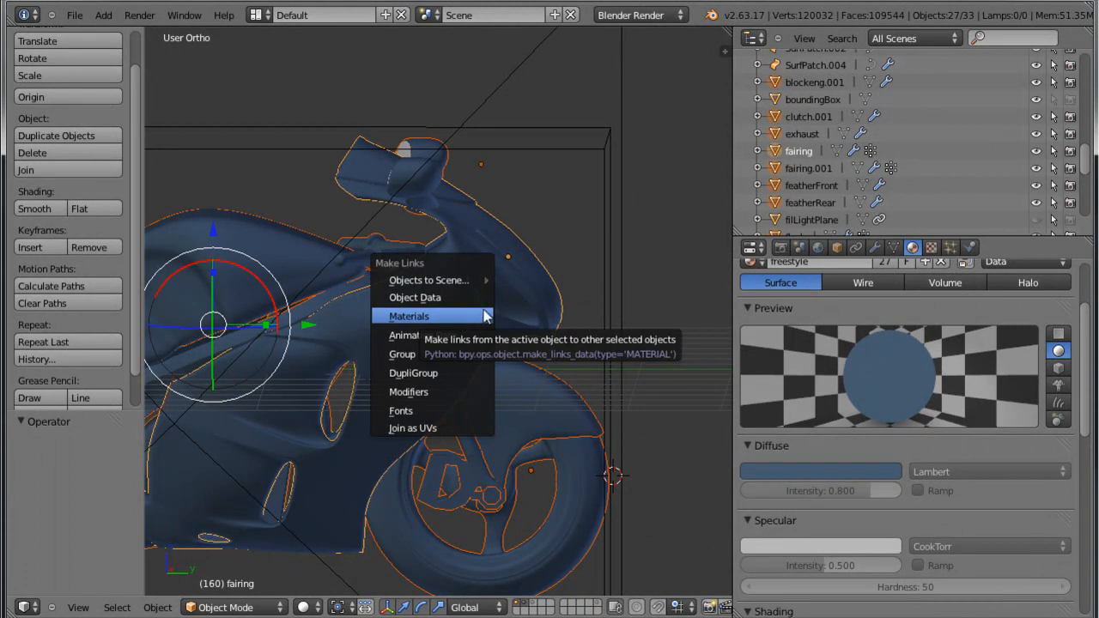
pyautogui.click(467, 320)
# Examine the side of the motorcycle from tail to mirrors to check the linked freestyle material.
pyautogui.scroll(-3, 453, 389)
pyautogui.keyDown('shift'); pyautogui.moveTo(474, 390); pyautogui.dragTo(612, 386, button='middle'); pyautogui.keyUp('shift')
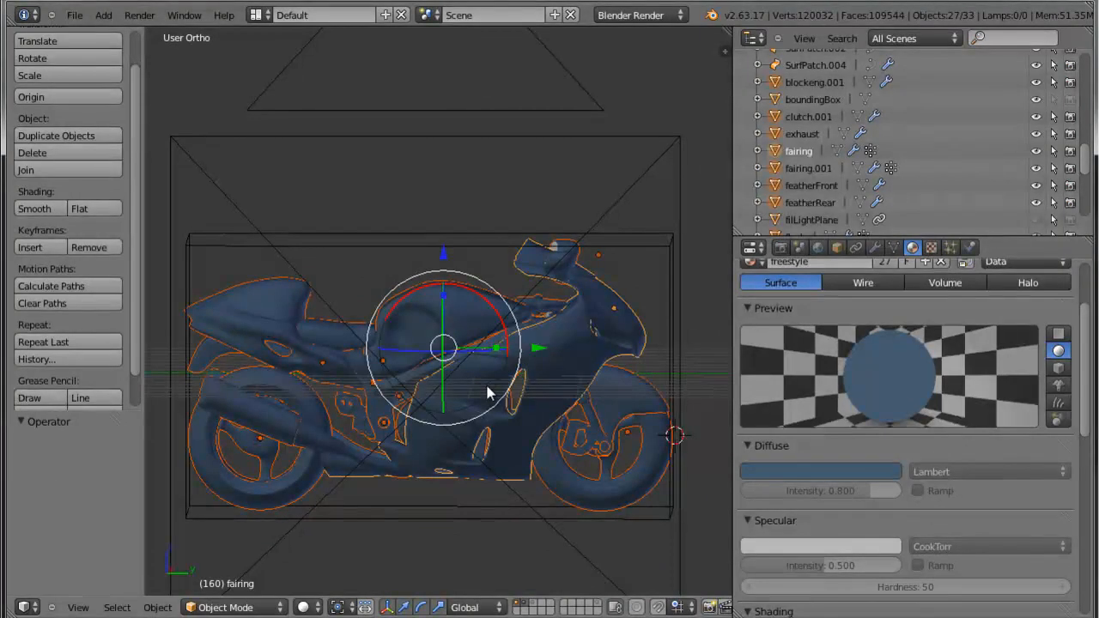
pyautogui.scroll(3, 490, 378)
pyautogui.scroll(-2, 359, 377)
pyautogui.keyDown('shift'); pyautogui.moveTo(282, 334); pyautogui.dragTo(399, 381, button='middle'); pyautogui.keyUp('shift')
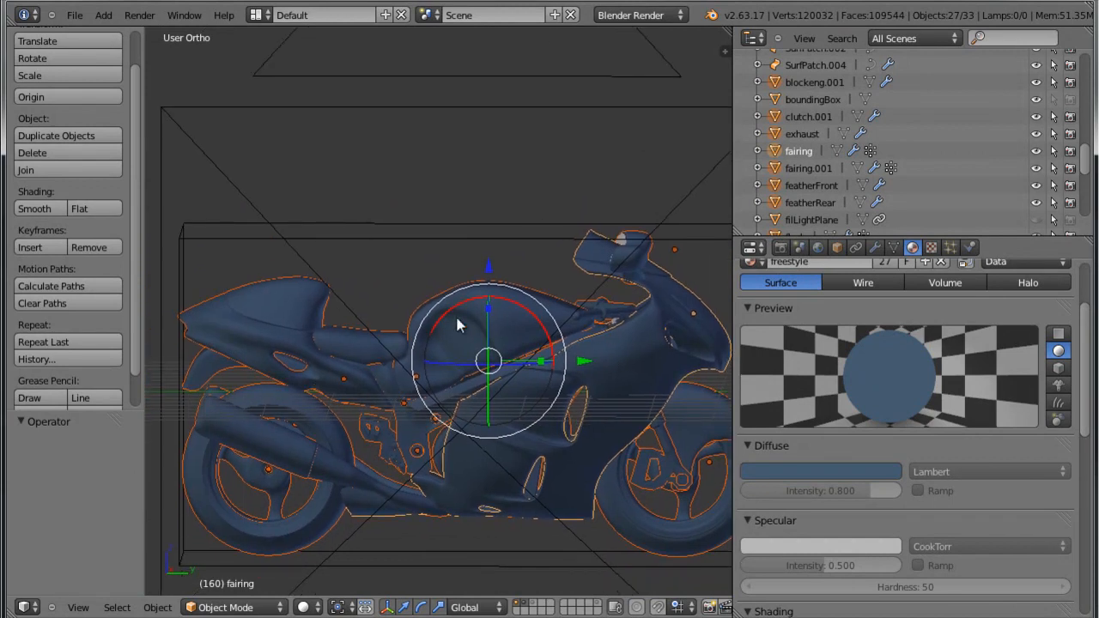
pyautogui.keyDown('shift'); pyautogui.moveTo(647, 484); pyautogui.dragTo(623, 485, button='middle'); pyautogui.keyUp('shift')
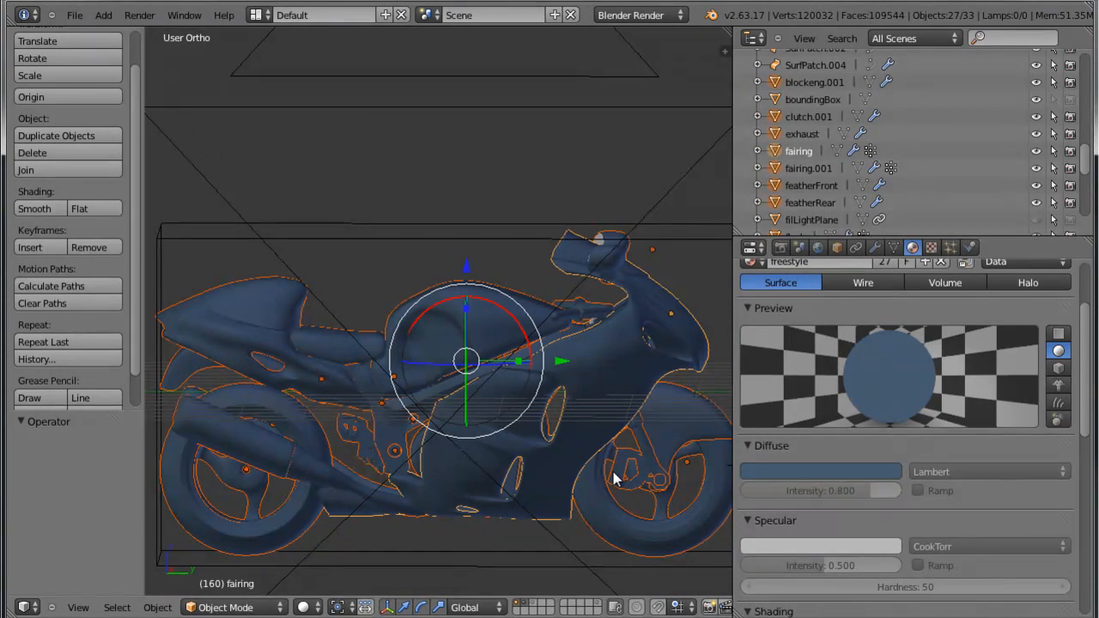
pyautogui.scroll(3, 643, 363)
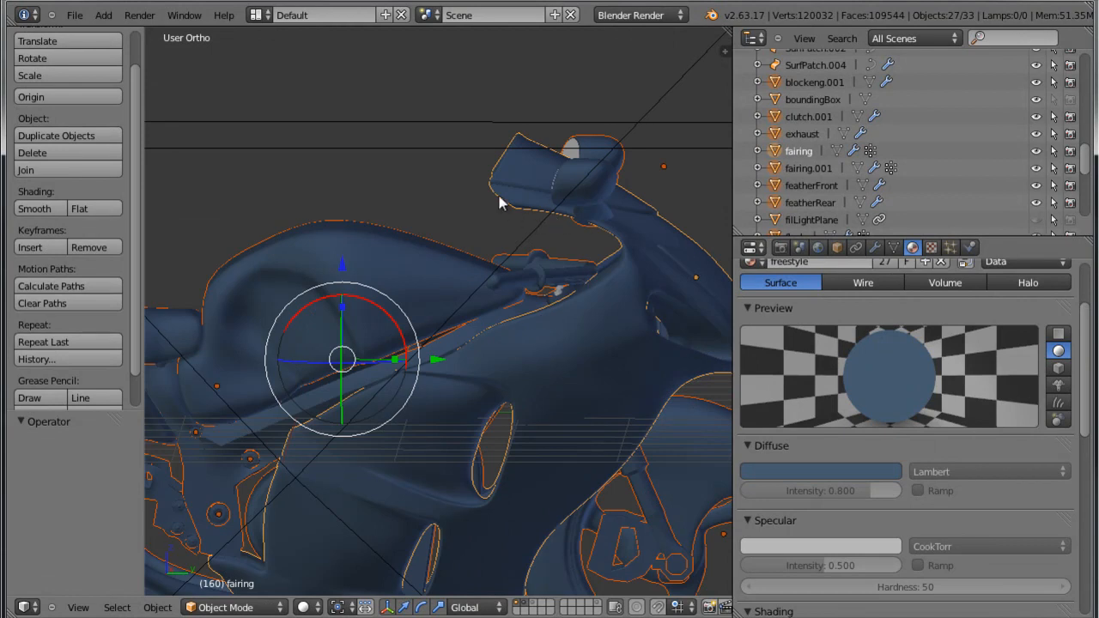
pyautogui.keyDown('shift'); pyautogui.moveTo(621, 468); pyautogui.dragTo(619, 441, button='middle'); pyautogui.keyUp('shift')
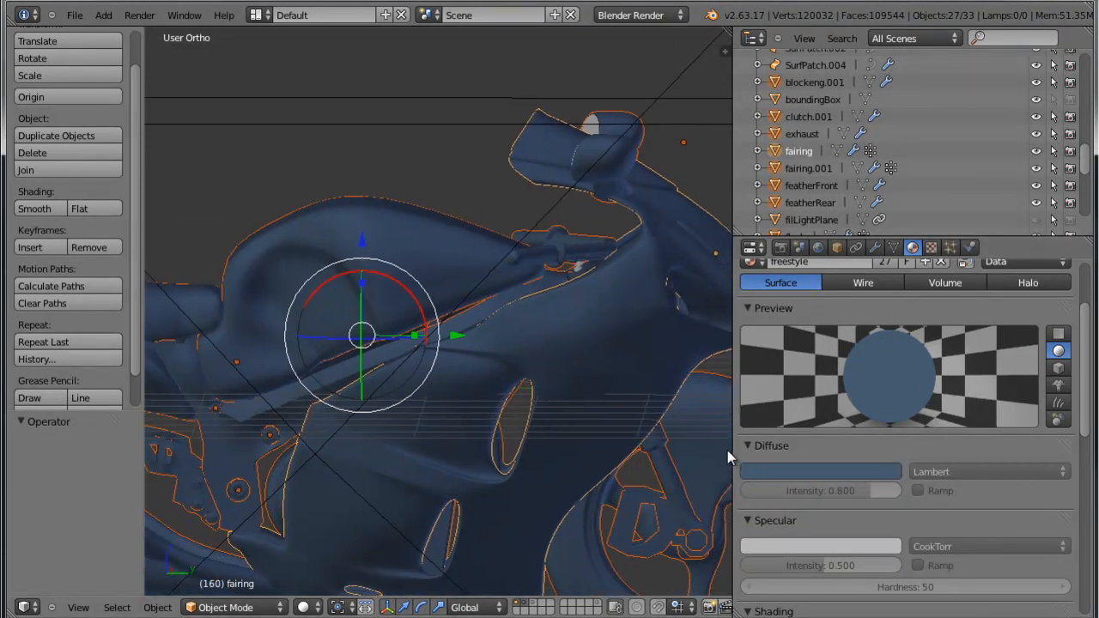
# Widen the 3D view, open the render settings and switch the post-processing Edge option off and back on.
pyautogui.moveTo(731, 449); pyautogui.dragTo(872, 361)
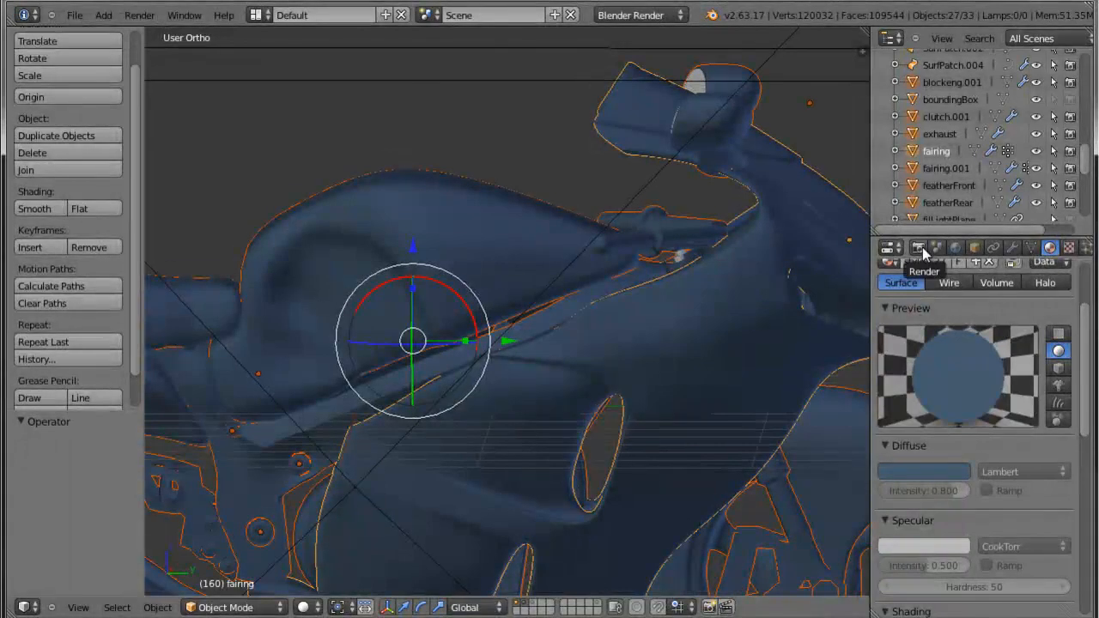
pyautogui.click(919, 248)
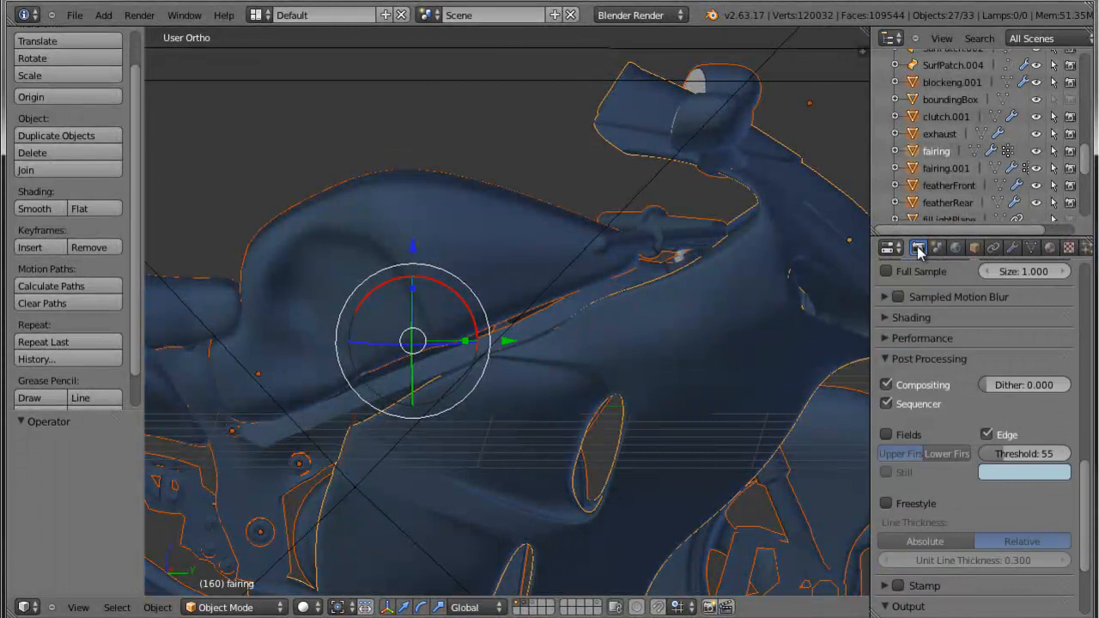
pyautogui.click(987, 434)
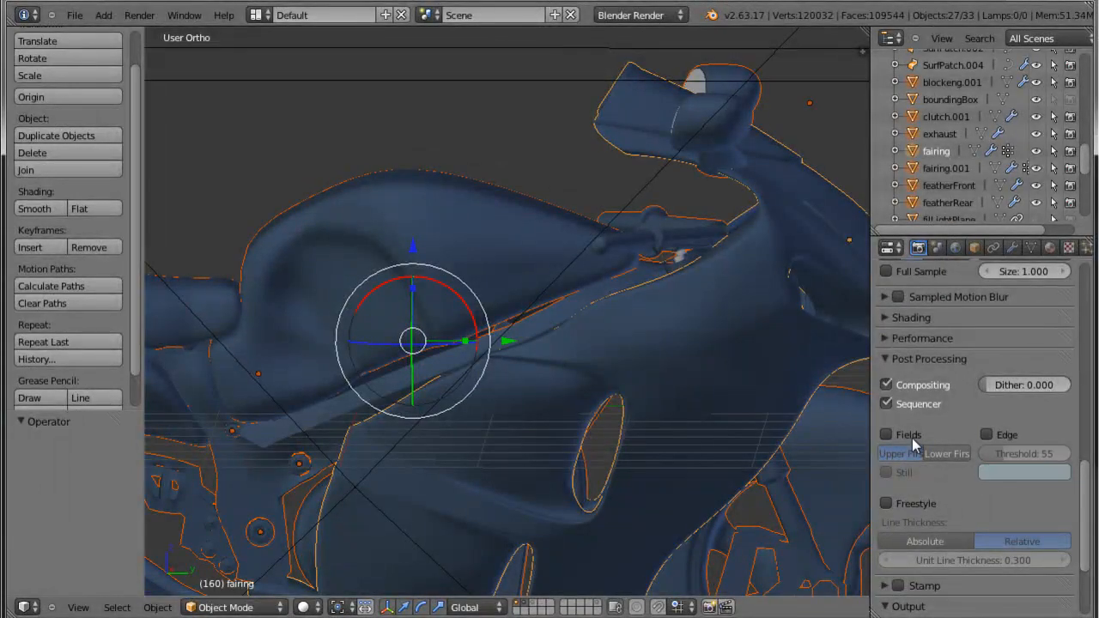
pyautogui.scroll(10, 900, 389)
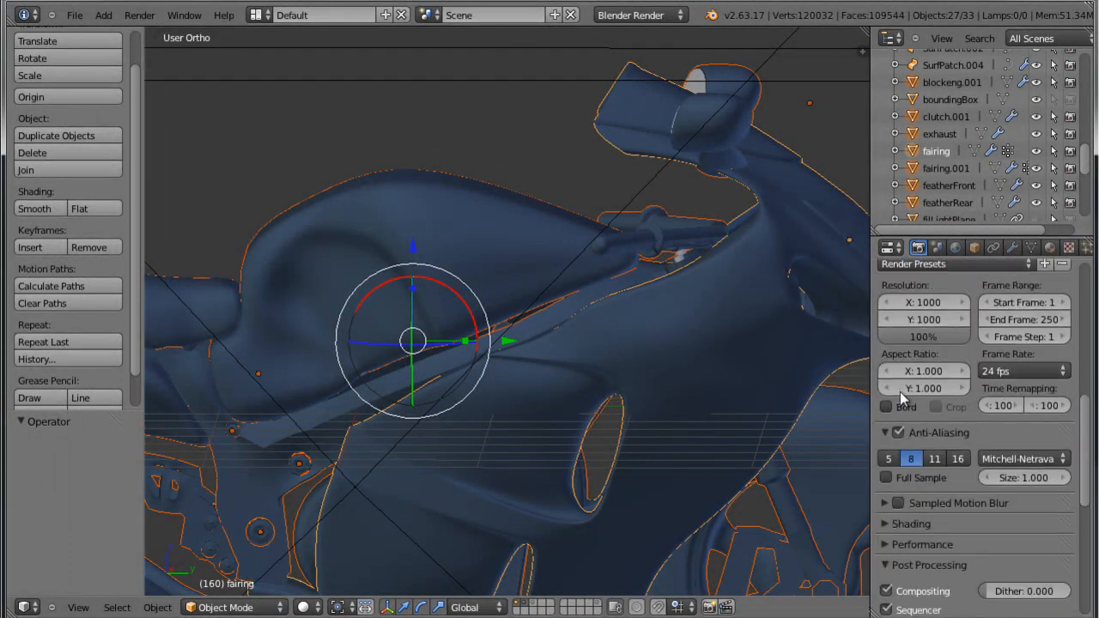
pyautogui.scroll(-10, 901, 445)
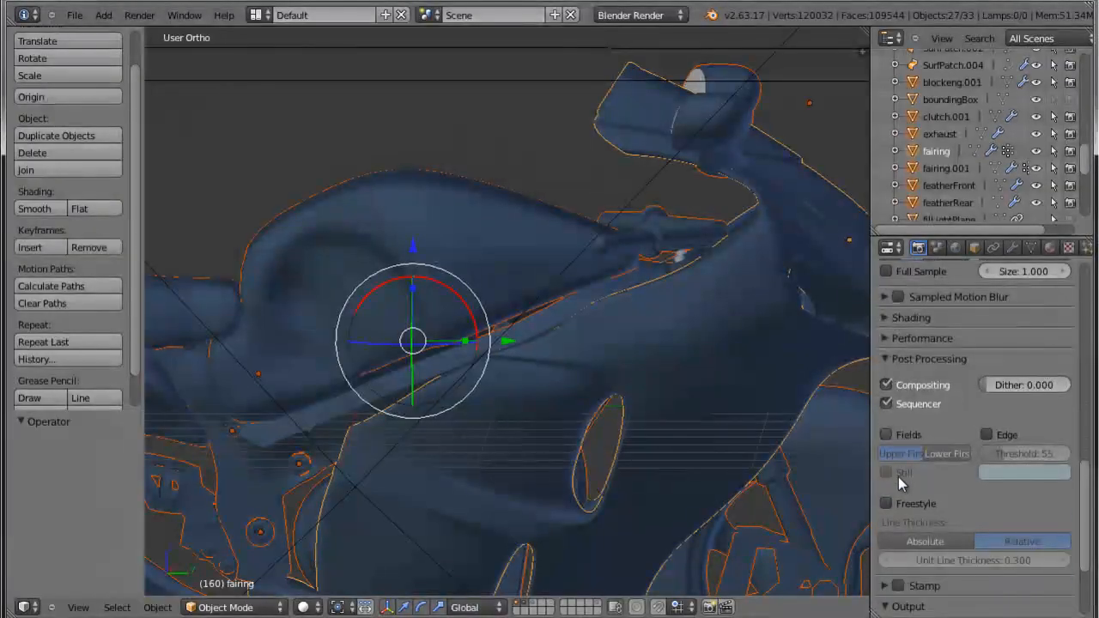
pyautogui.click(885, 359)
pyautogui.click(885, 359)
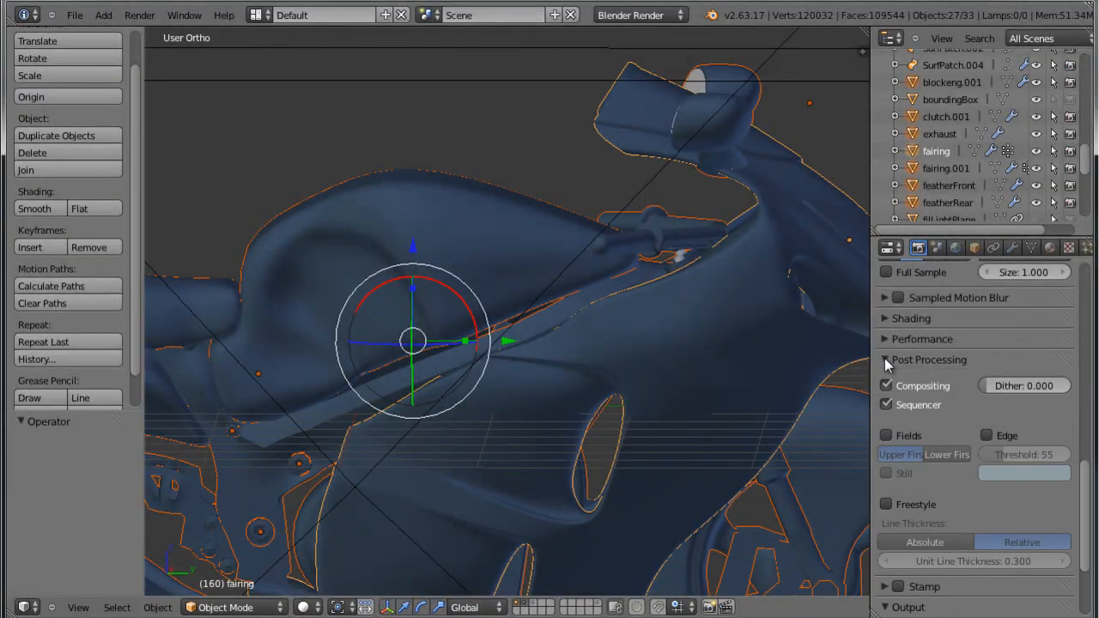
pyautogui.click(987, 437)
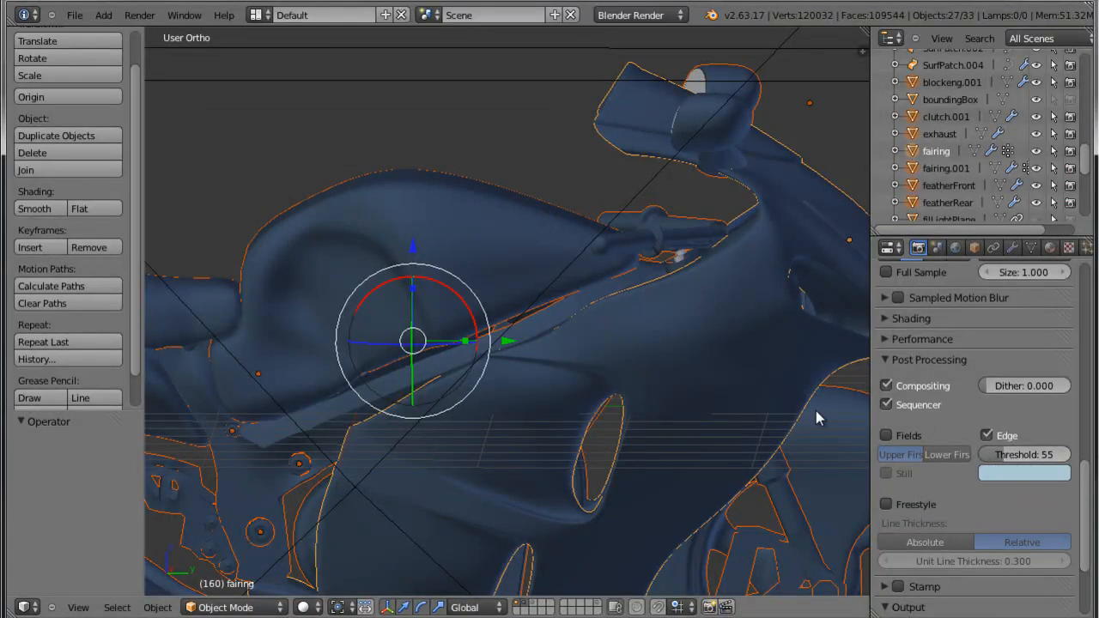
# Select the front fork tubes that still look white and remove all their material slots except freestyle.
pyautogui.scroll(-2, 780, 446)
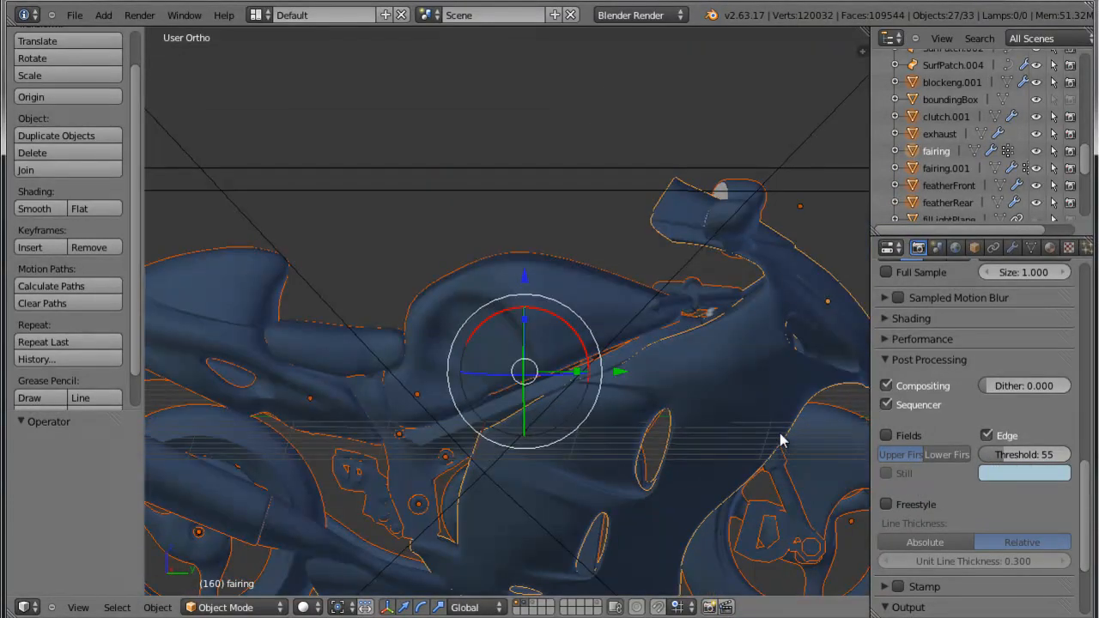
pyautogui.scroll(-1, 817, 431)
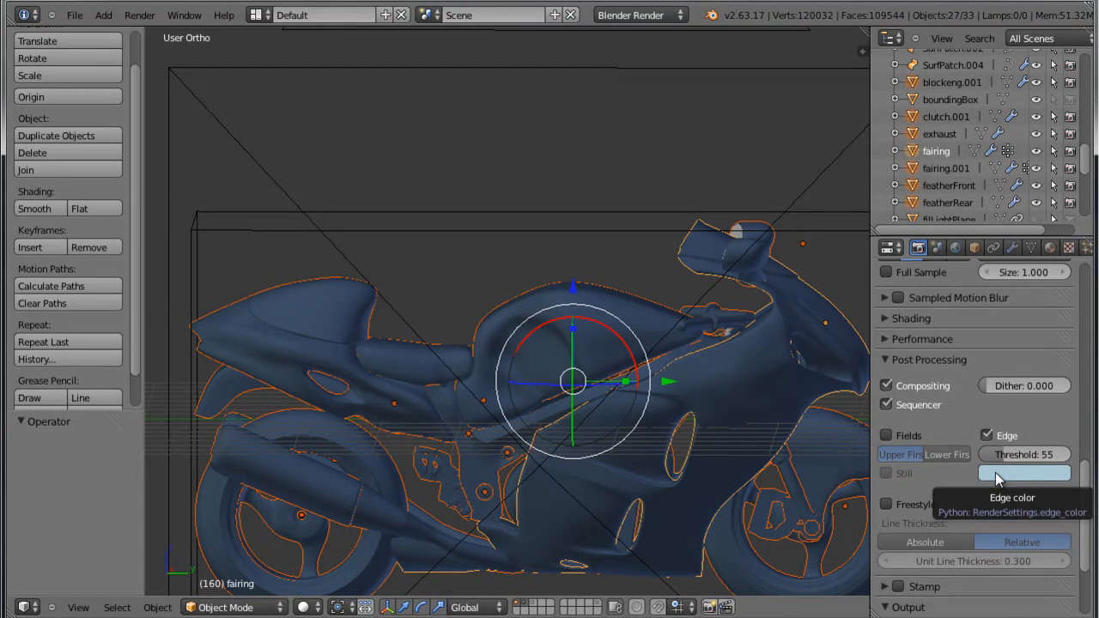
pyautogui.moveTo(795, 447); pyautogui.dragTo(563, 446, button='middle')
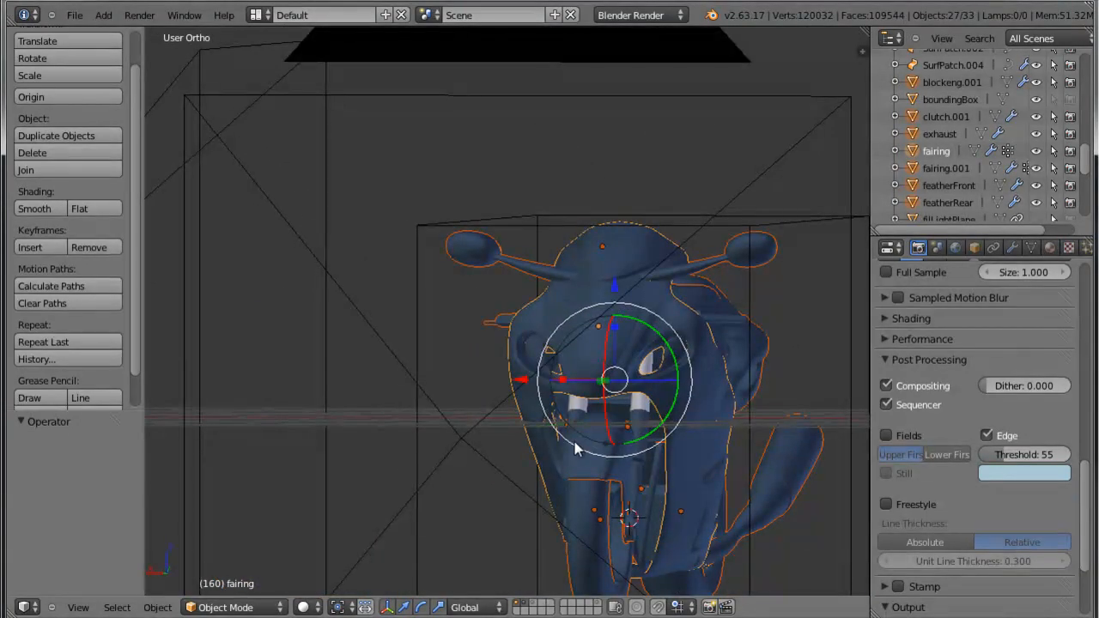
pyautogui.scroll(4, 601, 464)
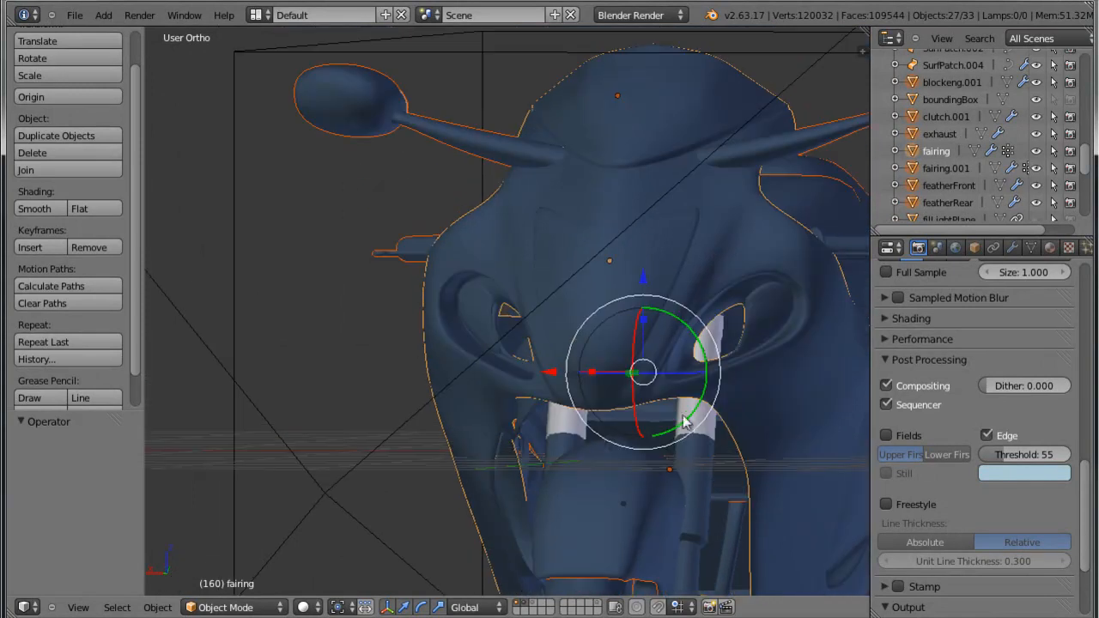
pyautogui.rightClick(566, 433)
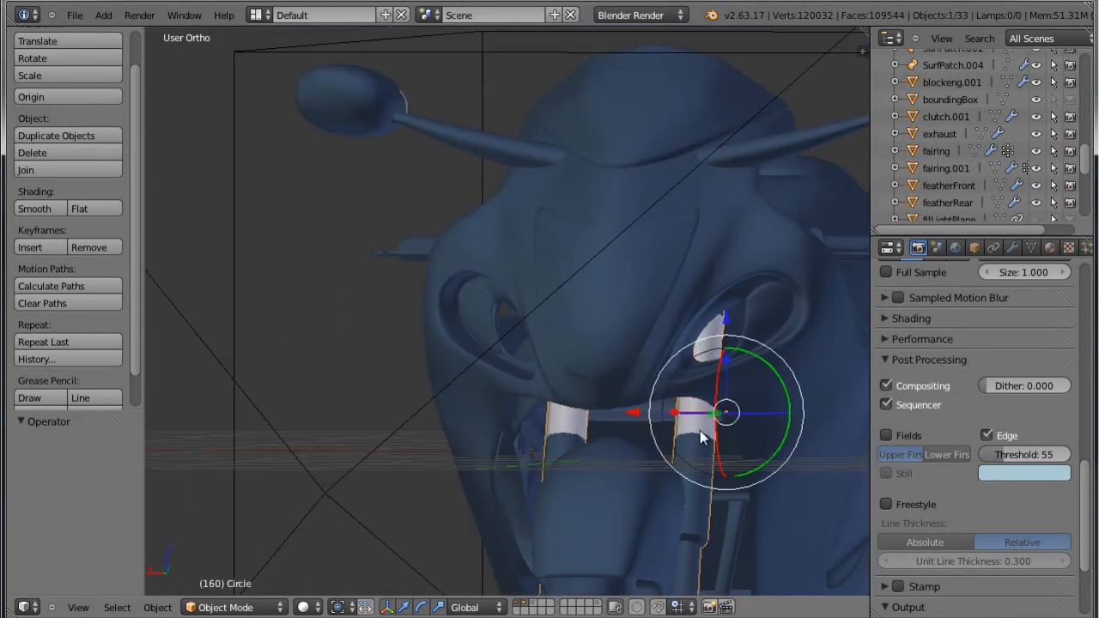
pyautogui.click(1051, 247)
pyautogui.click(1064, 293)
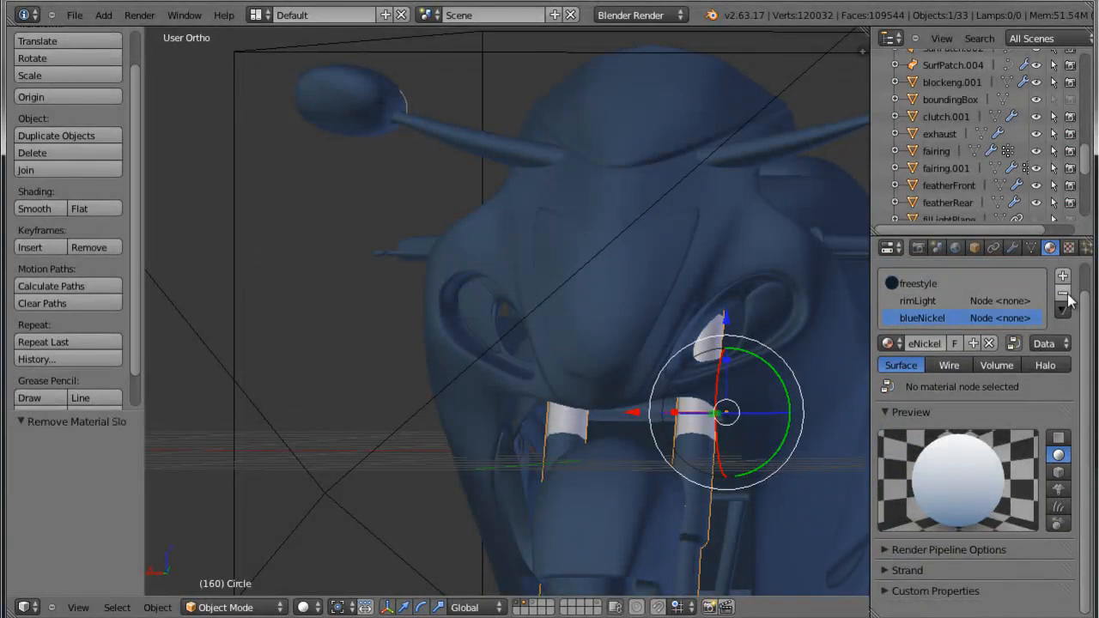
pyautogui.click(1063, 293)
pyautogui.click(1063, 293)
# Render the motorcycle through the active front camera and inspect the blueprint lines in the result.
pyautogui.scroll(-2, 702, 388)
pyautogui.moveTo(702, 388); pyautogui.dragTo(650, 344, button='middle')
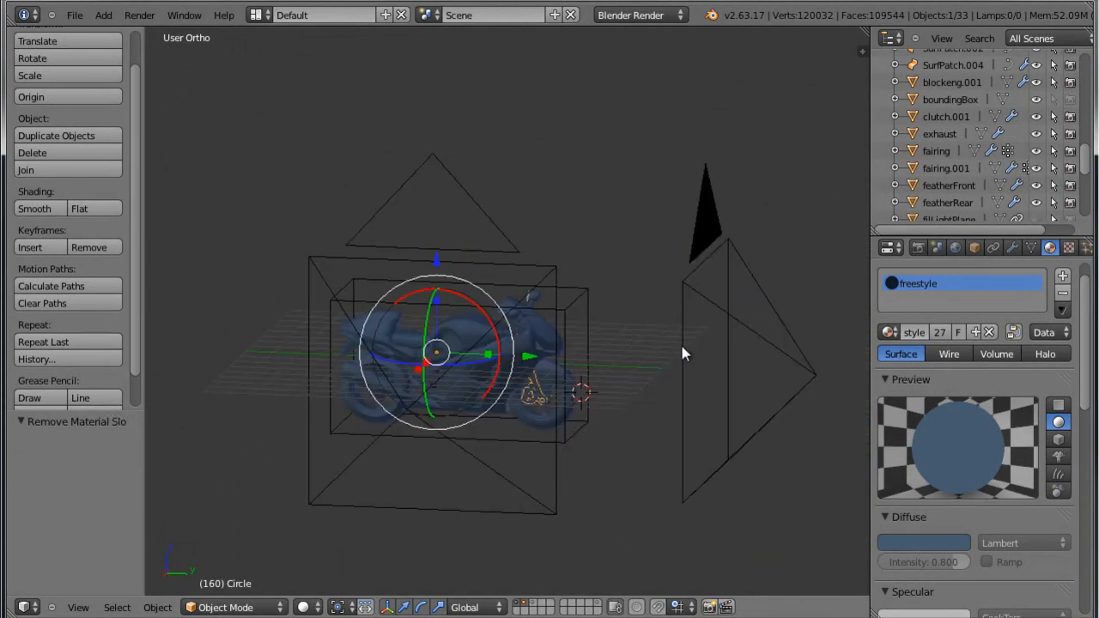
pyautogui.press('KP_0')
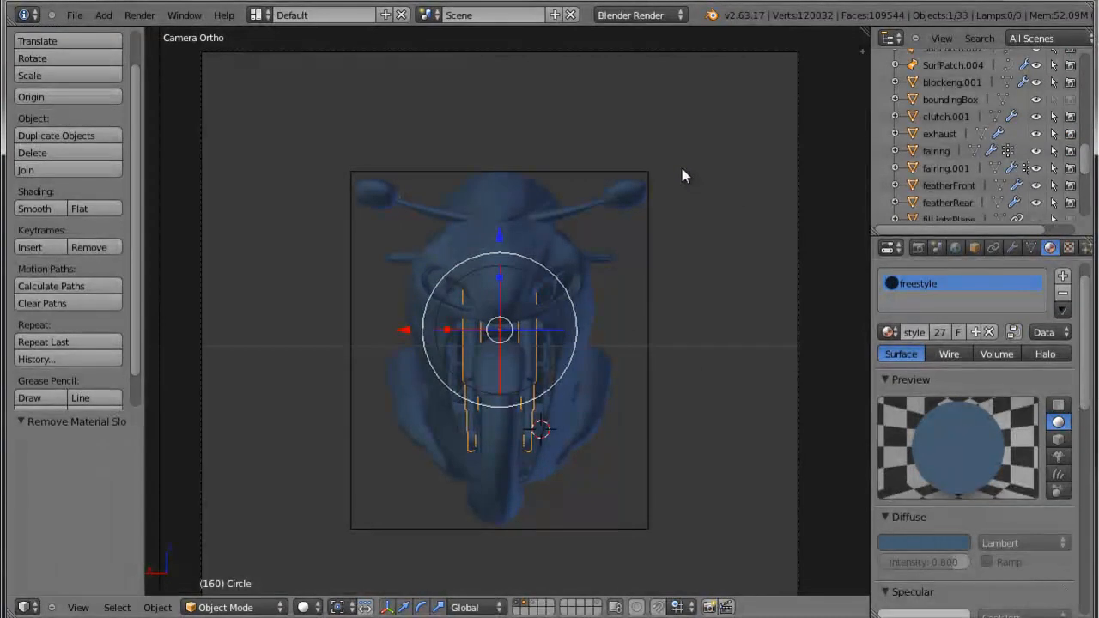
pyautogui.press('F12')
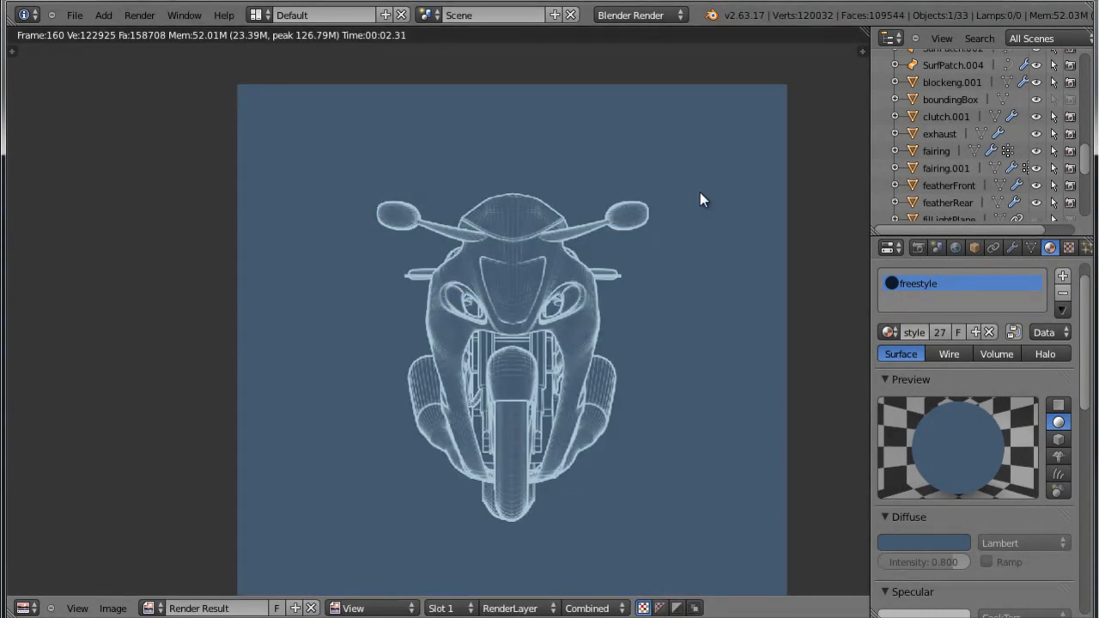
pyautogui.scroll(-2, 686, 312)
pyautogui.scroll(1, 685, 312)
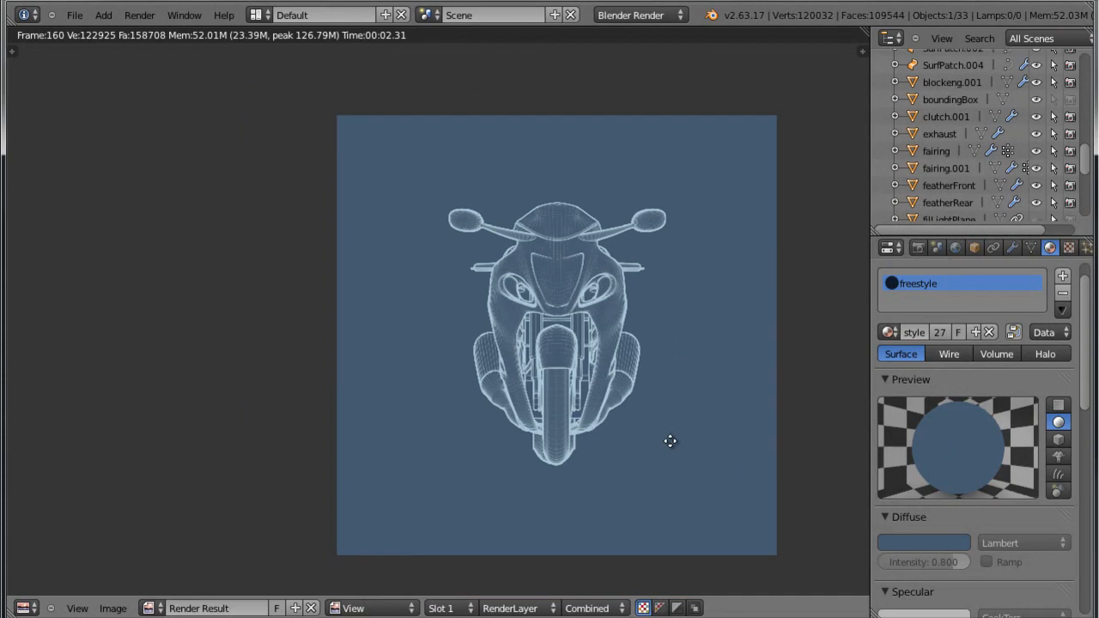
pyautogui.scroll(1, 669, 436)
pyautogui.scroll(1, 700, 344)
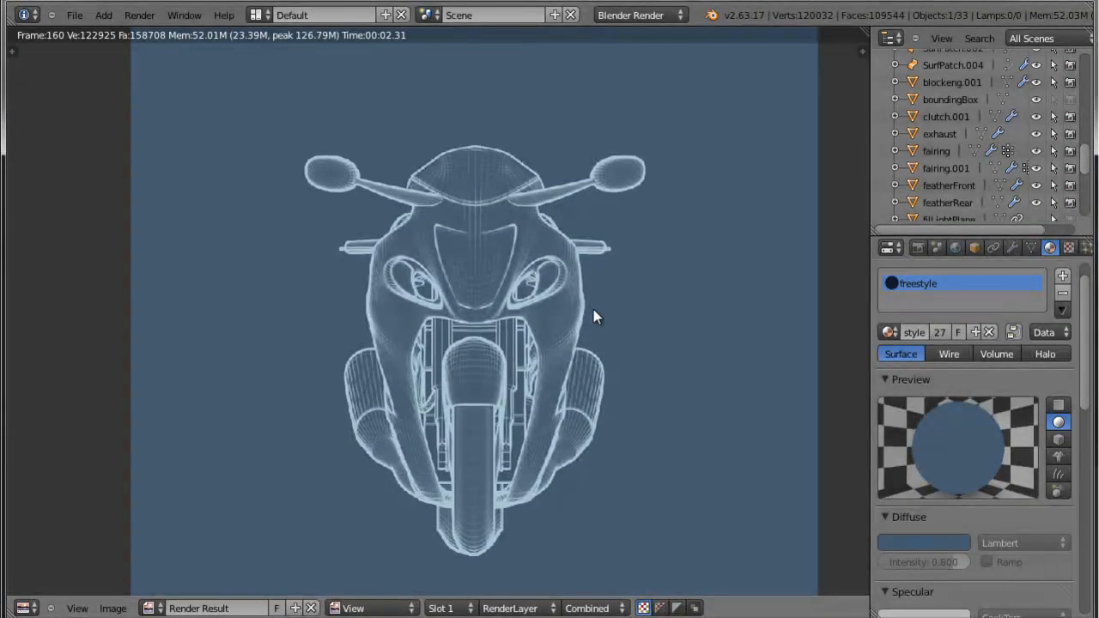
pyautogui.scroll(-2, 583, 292)
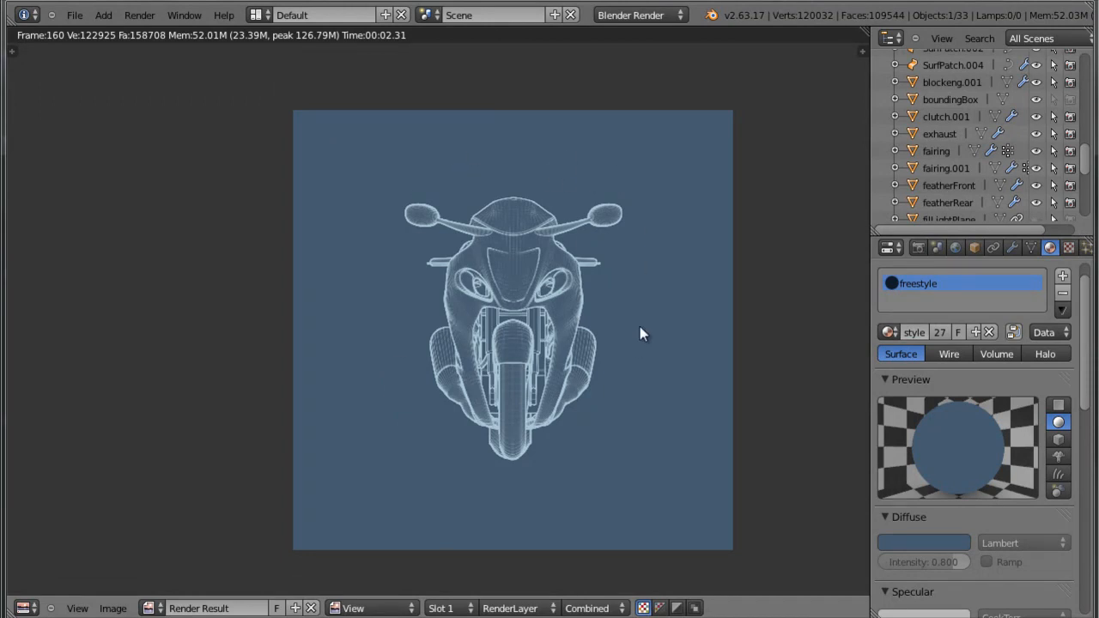
# Save the front view render as front.png in the root of drive F.
pyautogui.press('F3')
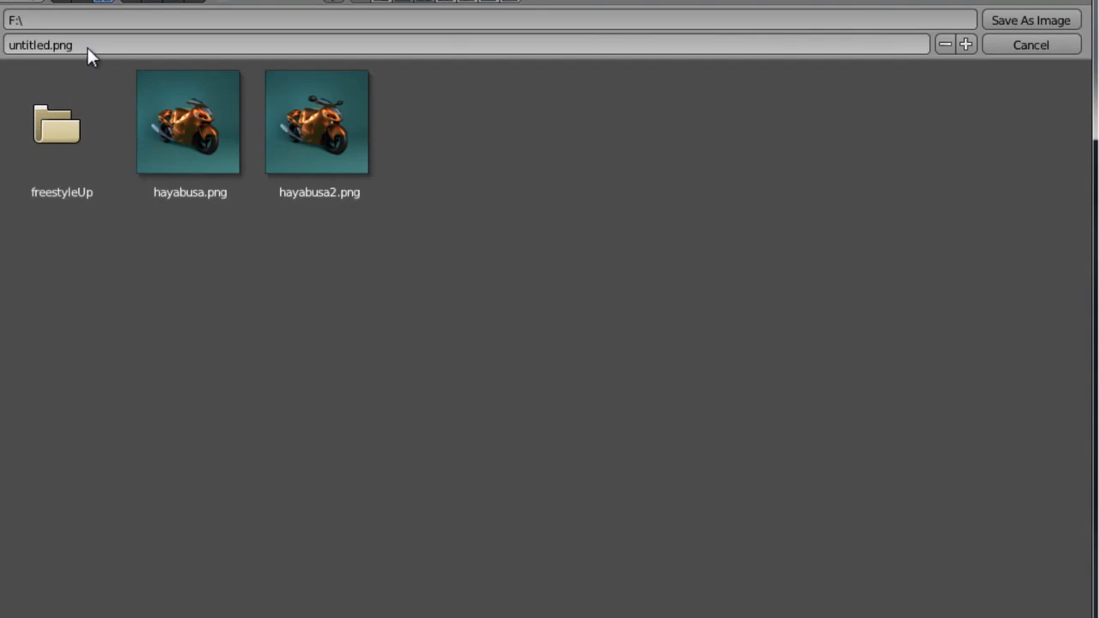
pyautogui.click(64, 45)
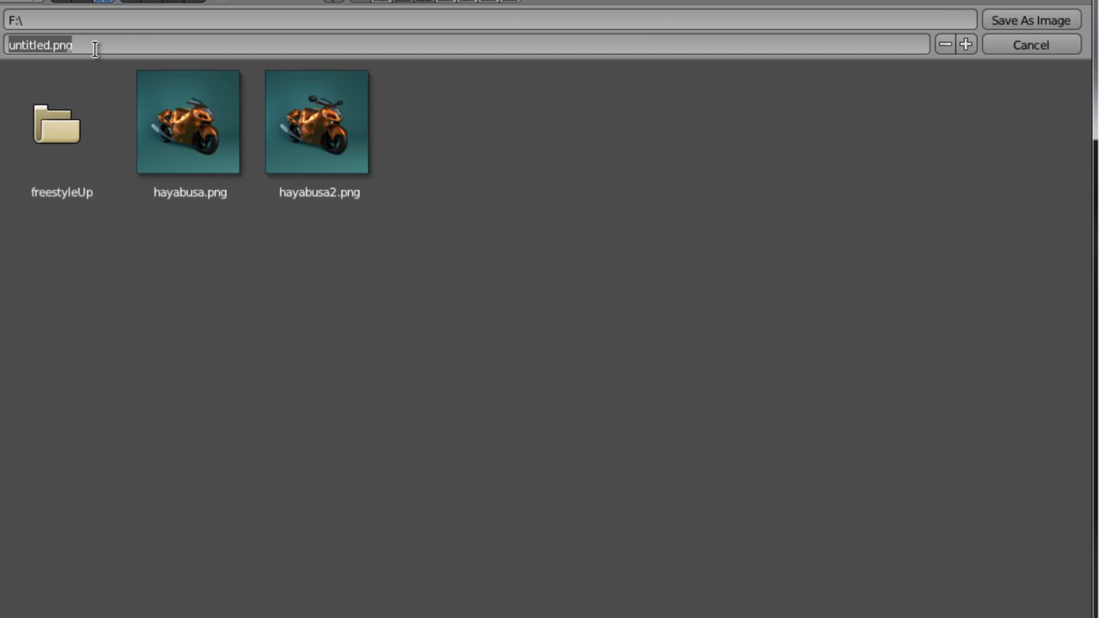
pyautogui.write('nlu')
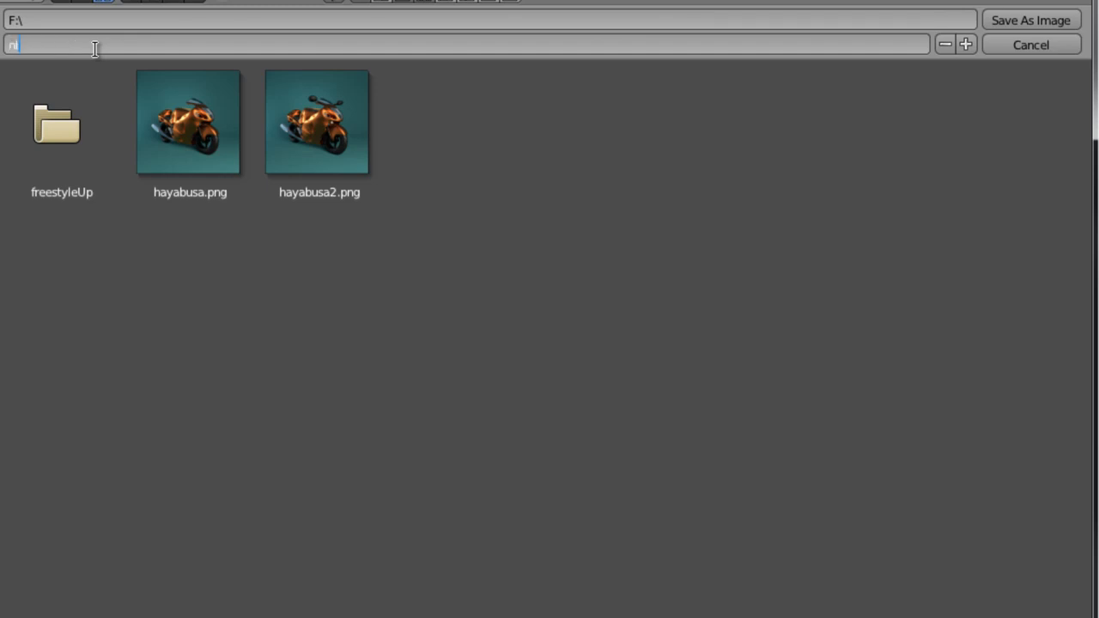
pyautogui.press('BackSpace')
pyautogui.press('BackSpace')
pyautogui.press('BackSpace')
pyautogui.write('blu')
pyautogui.press('BackSpace')
pyautogui.press('BackSpace')
pyautogui.press('BackSpace')
pyautogui.write('front')
pyautogui.press('Return')
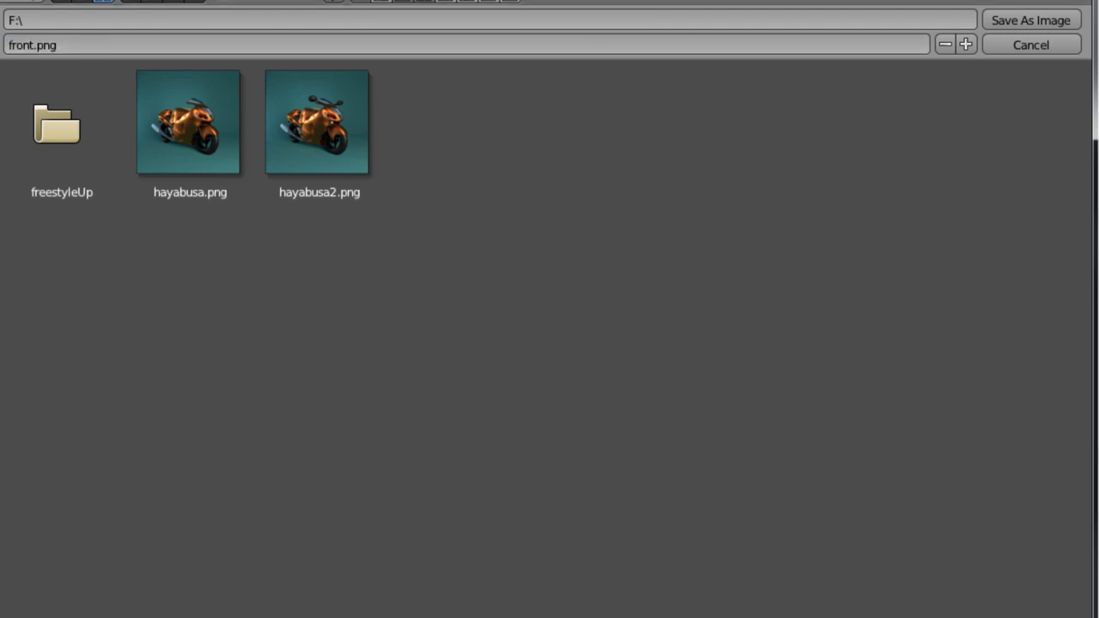
pyautogui.click(1078, 20)
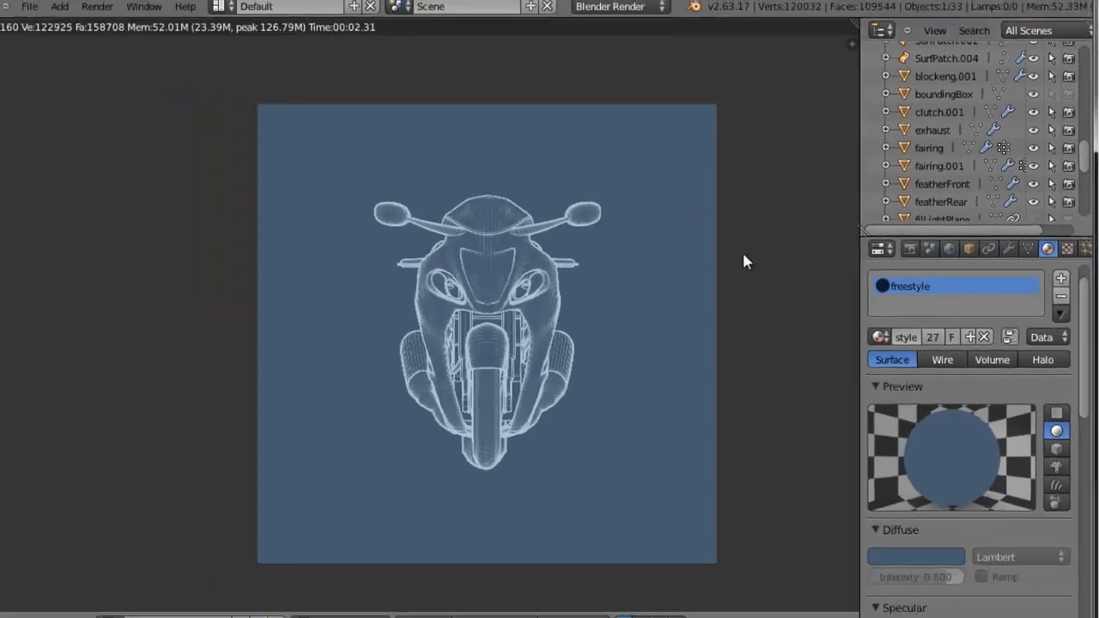
# Leave the render result and make the orthographic side camera (Camera.002) the active scene camera.
pyautogui.press('Escape')
pyautogui.moveTo(705, 265); pyautogui.dragTo(733, 286, button='middle')
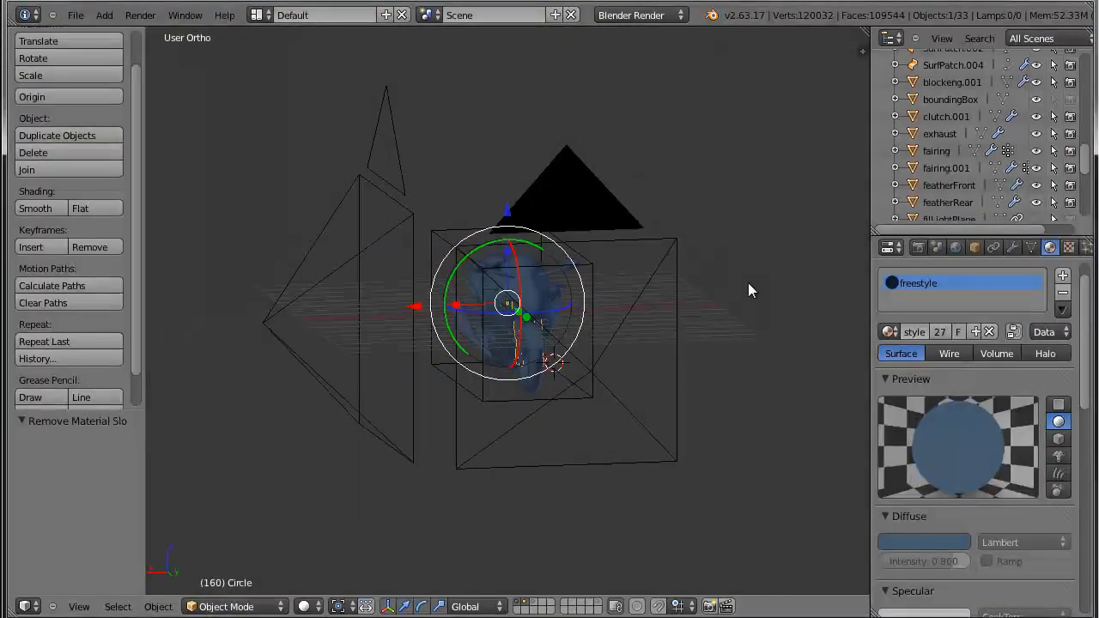
pyautogui.press('KP_3')
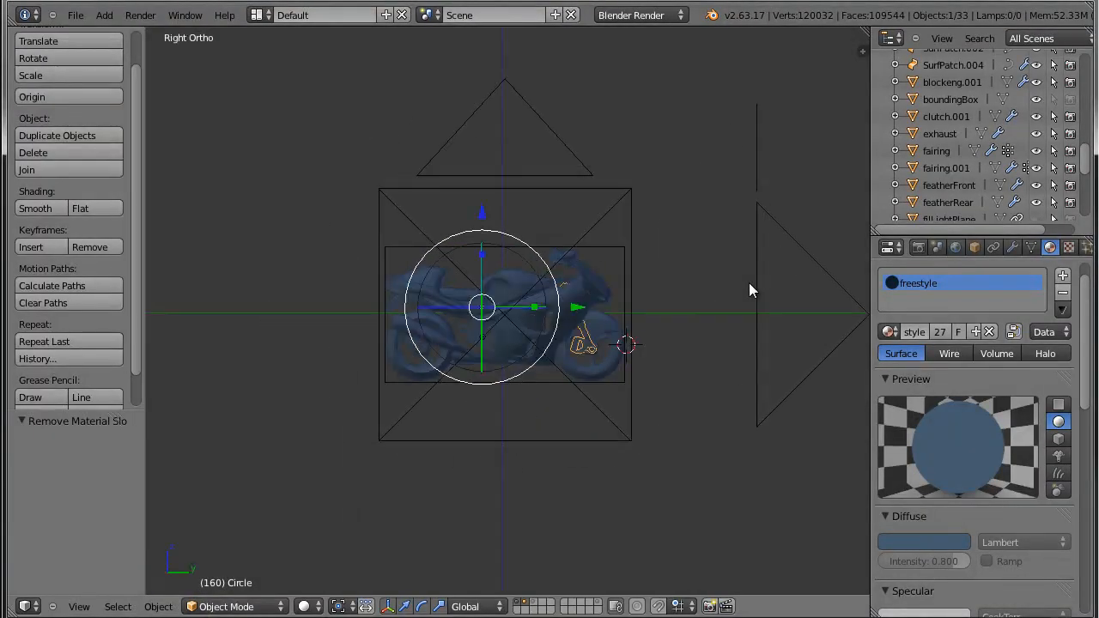
pyautogui.scroll(2, 696, 322)
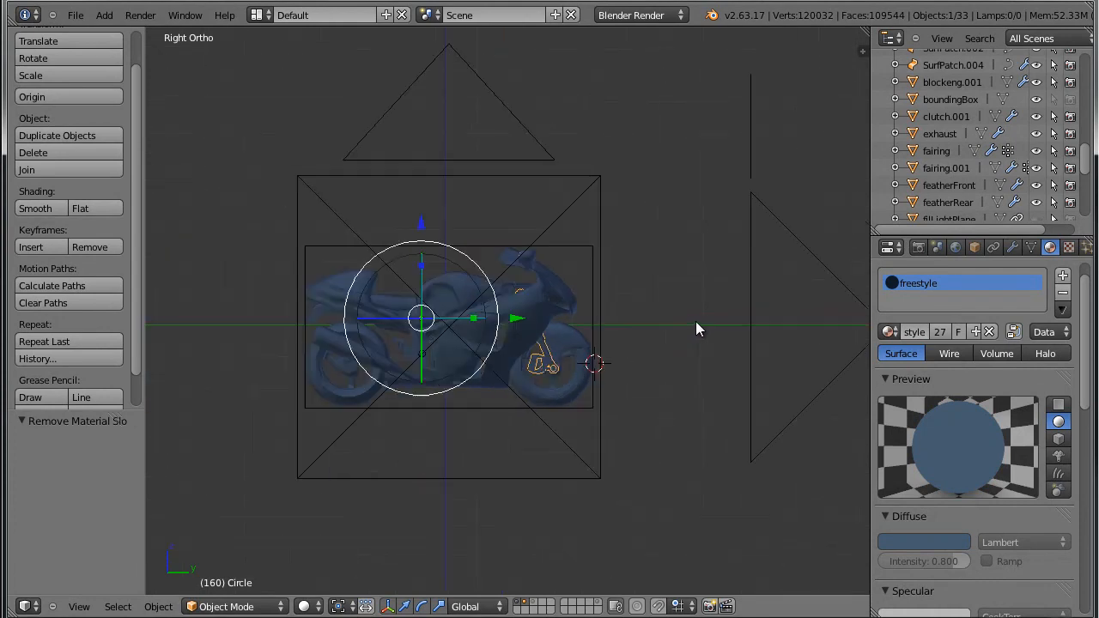
pyautogui.rightClick(600, 207)
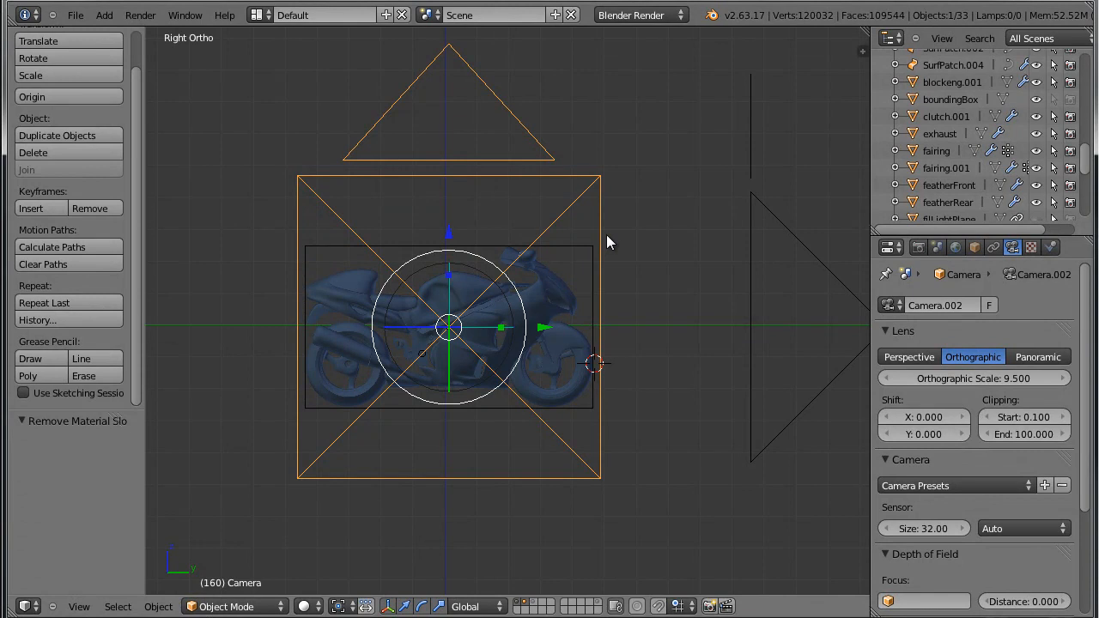
pyautogui.press('ctrl+KP_0')
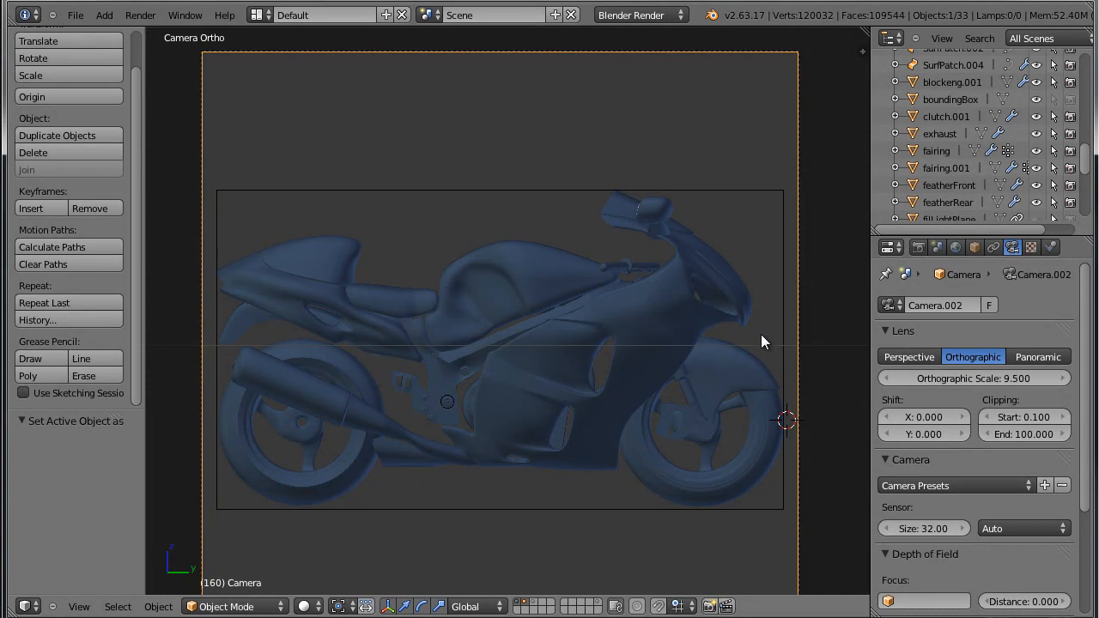
# Render the motorcycle through the side camera and inspect the blueprint lines up close.
pyautogui.press('F12')
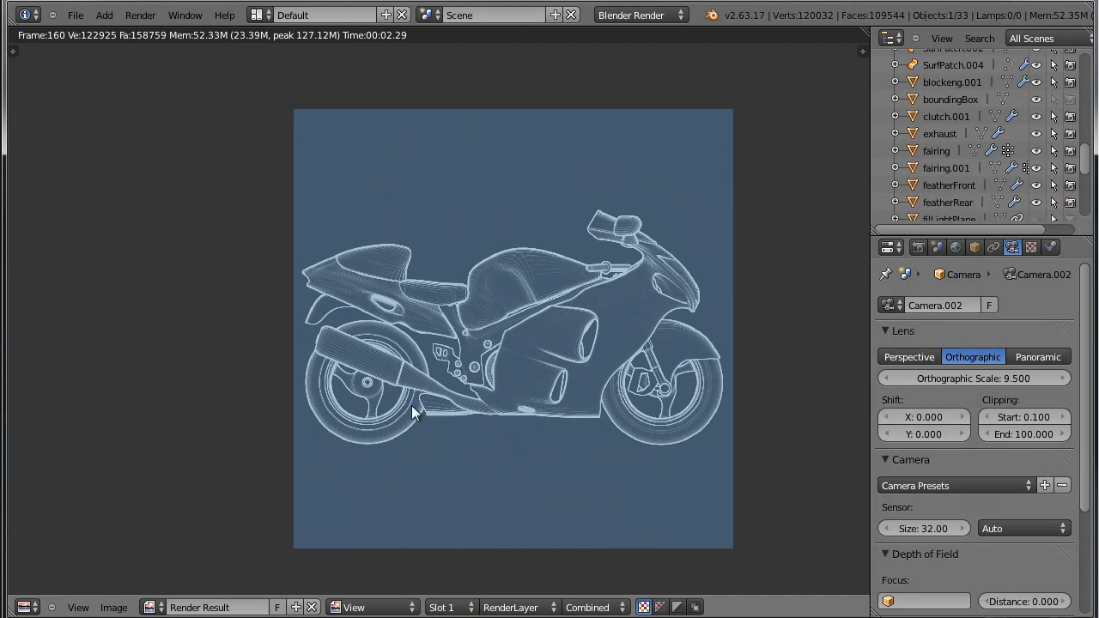
pyautogui.scroll(2, 375, 452)
pyautogui.moveTo(659, 477); pyautogui.dragTo(568, 521, button='middle')
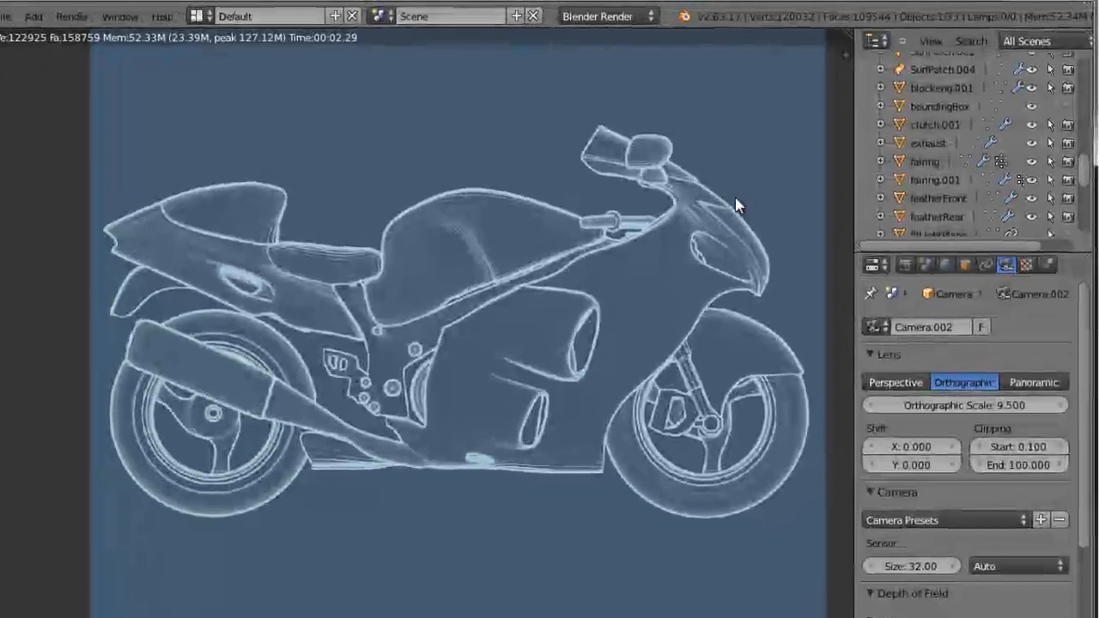
# Save the side view render as sideImage.png in the root of drive F.
pyautogui.press('F3')
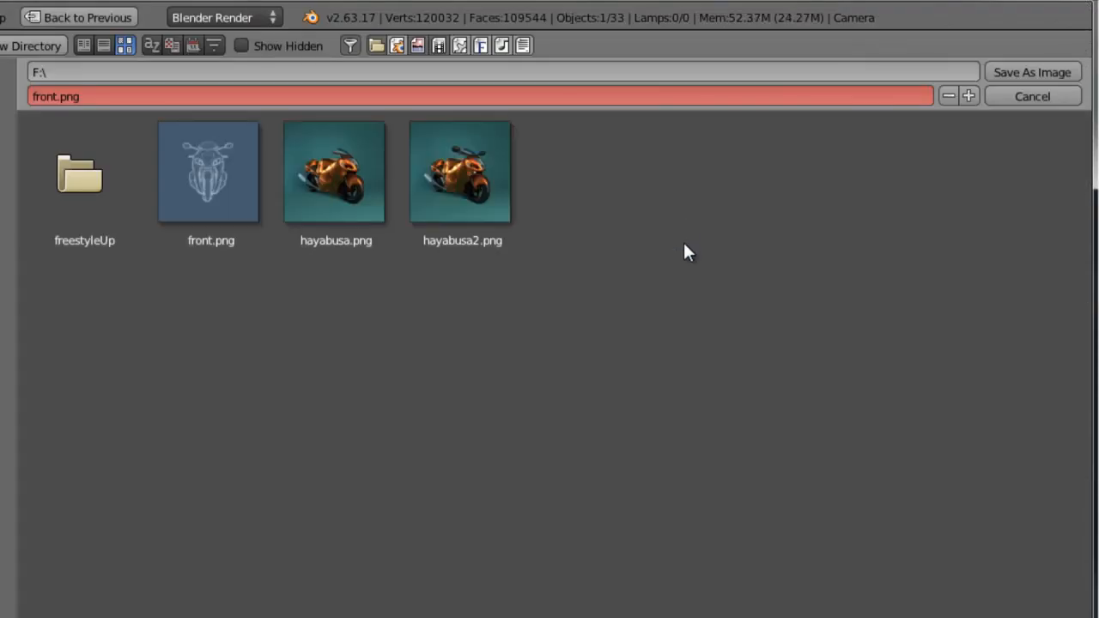
pyautogui.click(52, 101)
pyautogui.write('sideImage')
pyautogui.press('Return')
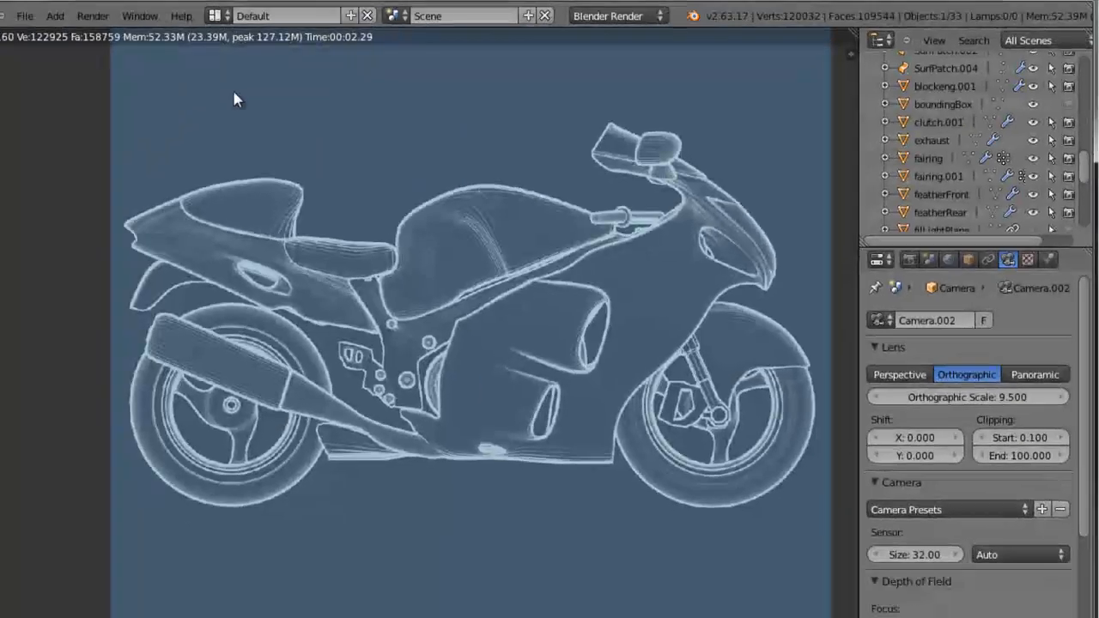
# Examine the edge lines of the side blueprint render, both in close-up and as a whole.
pyautogui.scroll(-2, 414, 207)
pyautogui.moveTo(539, 146); pyautogui.dragTo(584, 215, button='middle')
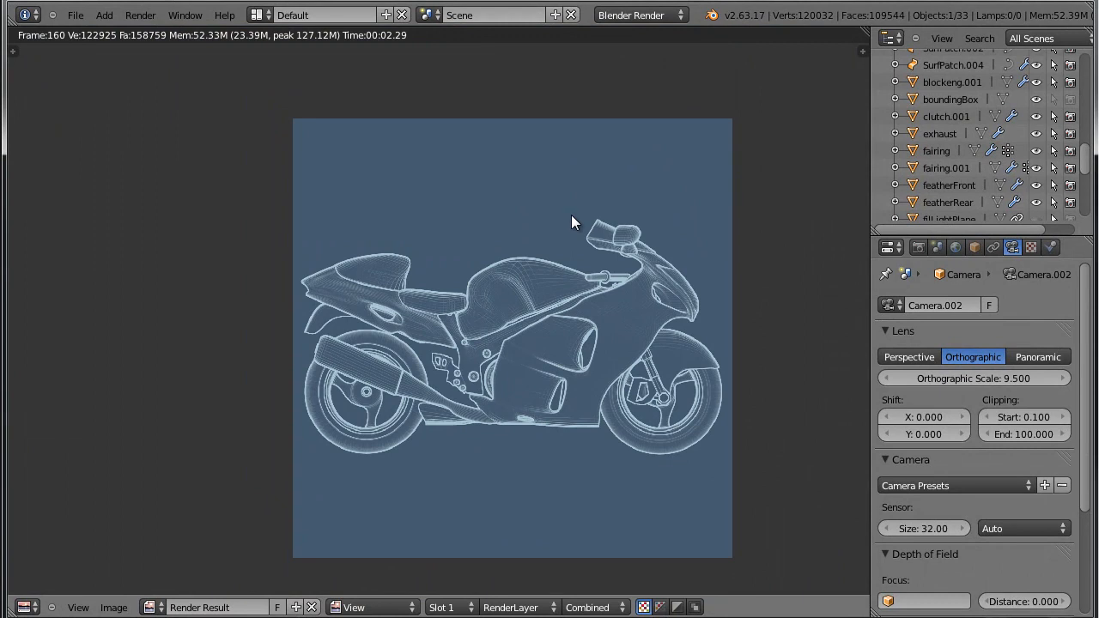
pyautogui.scroll(3, 660, 239)
pyautogui.moveTo(457, 381); pyautogui.dragTo(511, 287, button='middle')
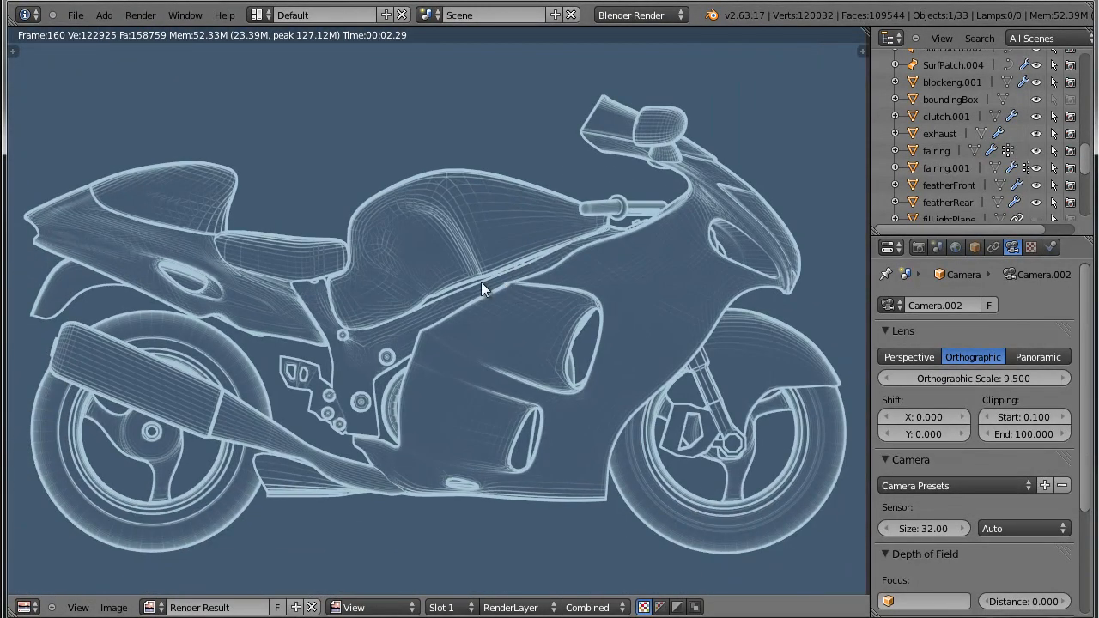
pyautogui.scroll(-2, 439, 251)
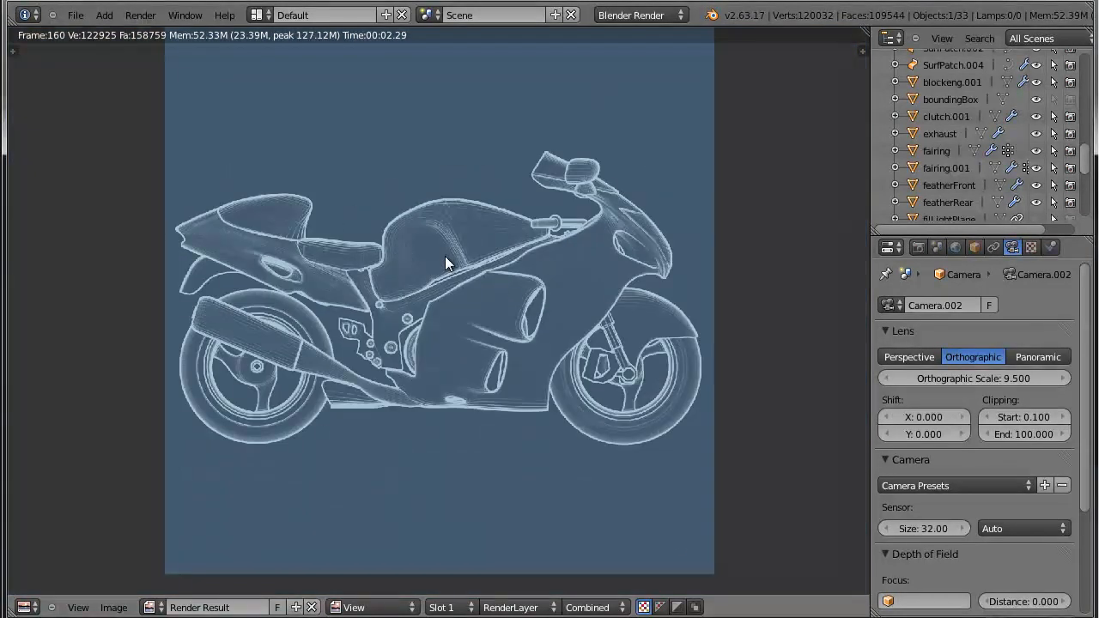
pyautogui.moveTo(481, 239); pyautogui.dragTo(493, 271, button='middle')
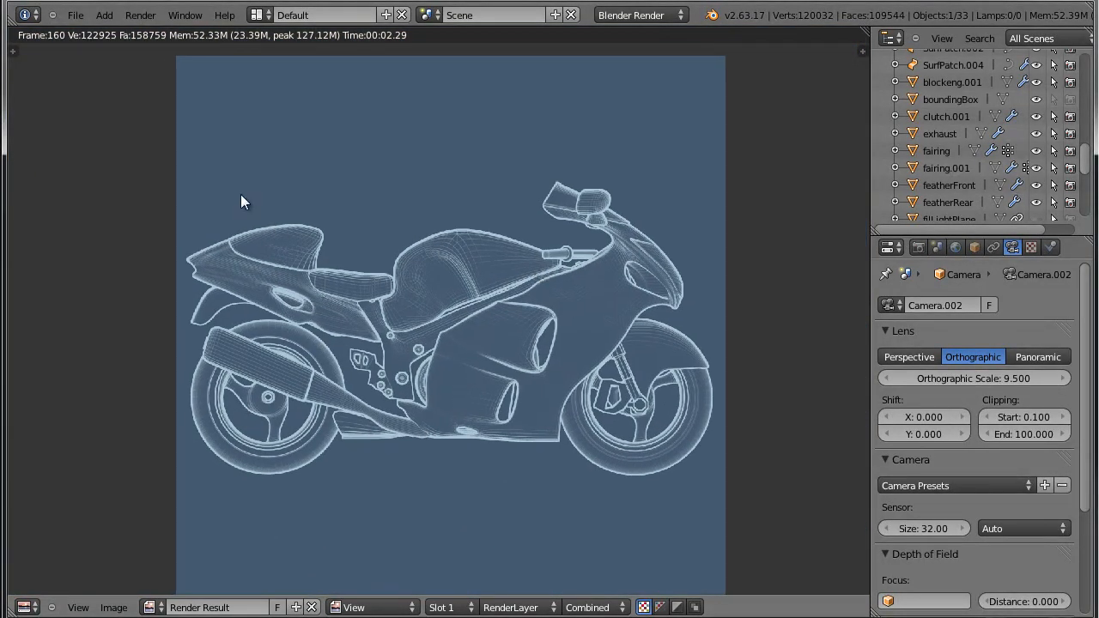